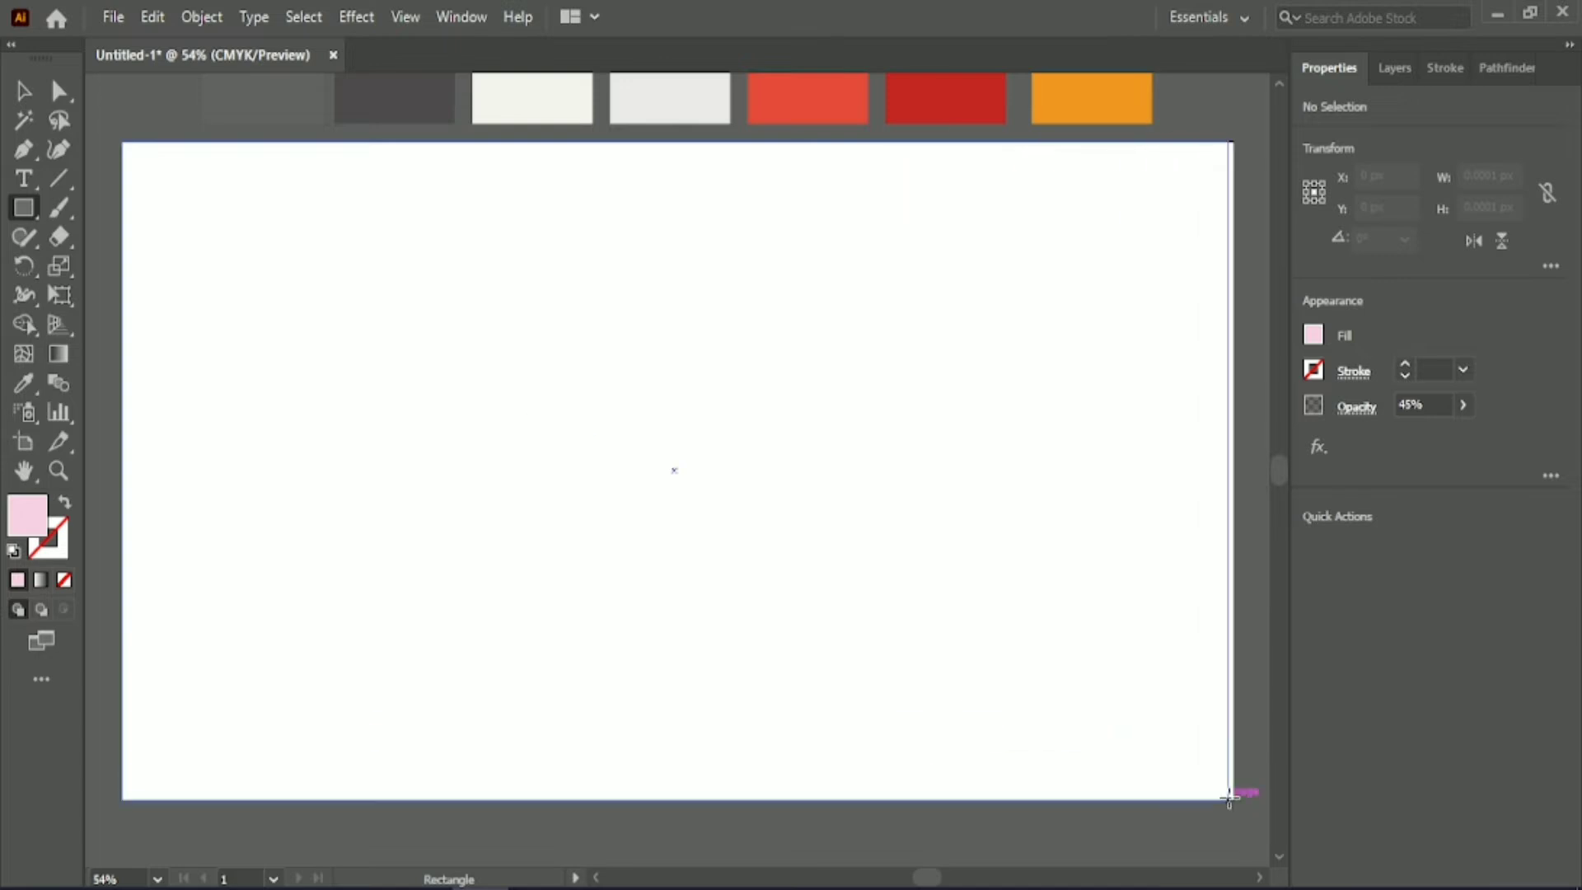
# Fill the background rectangle with colour #8EB6AE at 87% opacity and lock it.
pyautogui.doubleClick(37, 507)
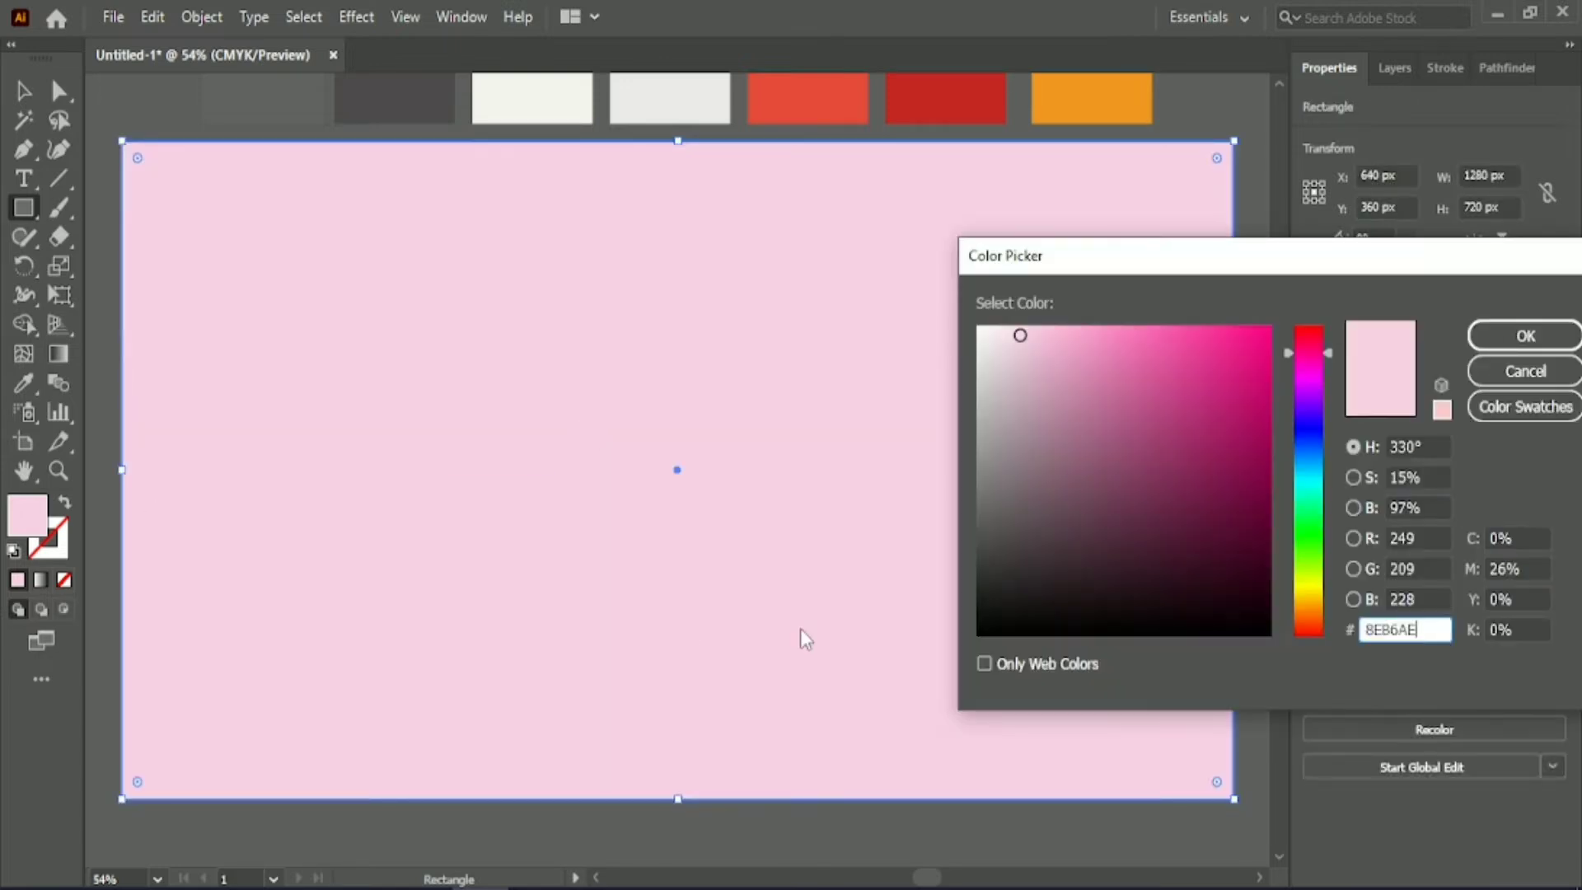
pyautogui.press('Return')
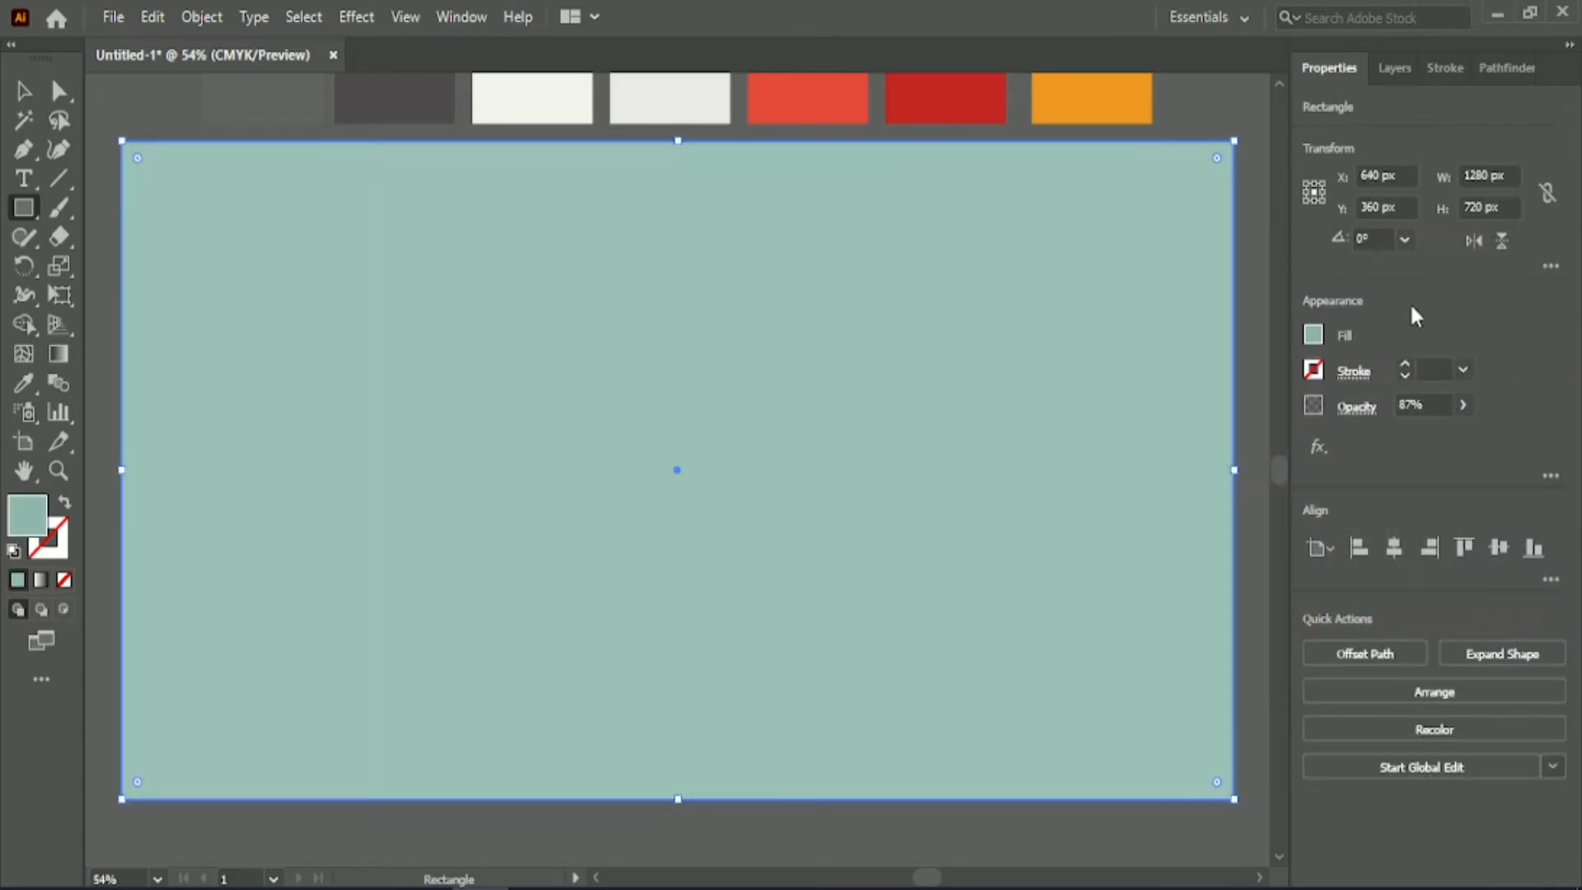
pyautogui.click(223, 14)
pyautogui.click(593, 178)
# Draw a circle about 233 px in diameter near the artboard's centre and fill it with the off-white swatch colour.
pyautogui.moveTo(23, 208); pyautogui.dragTo(115, 264)
pyautogui.moveTo(638, 362); pyautogui.dragTo(805, 495)
pyautogui.click(23, 382)
pyautogui.click(529, 96)
pyautogui.click(25, 89)
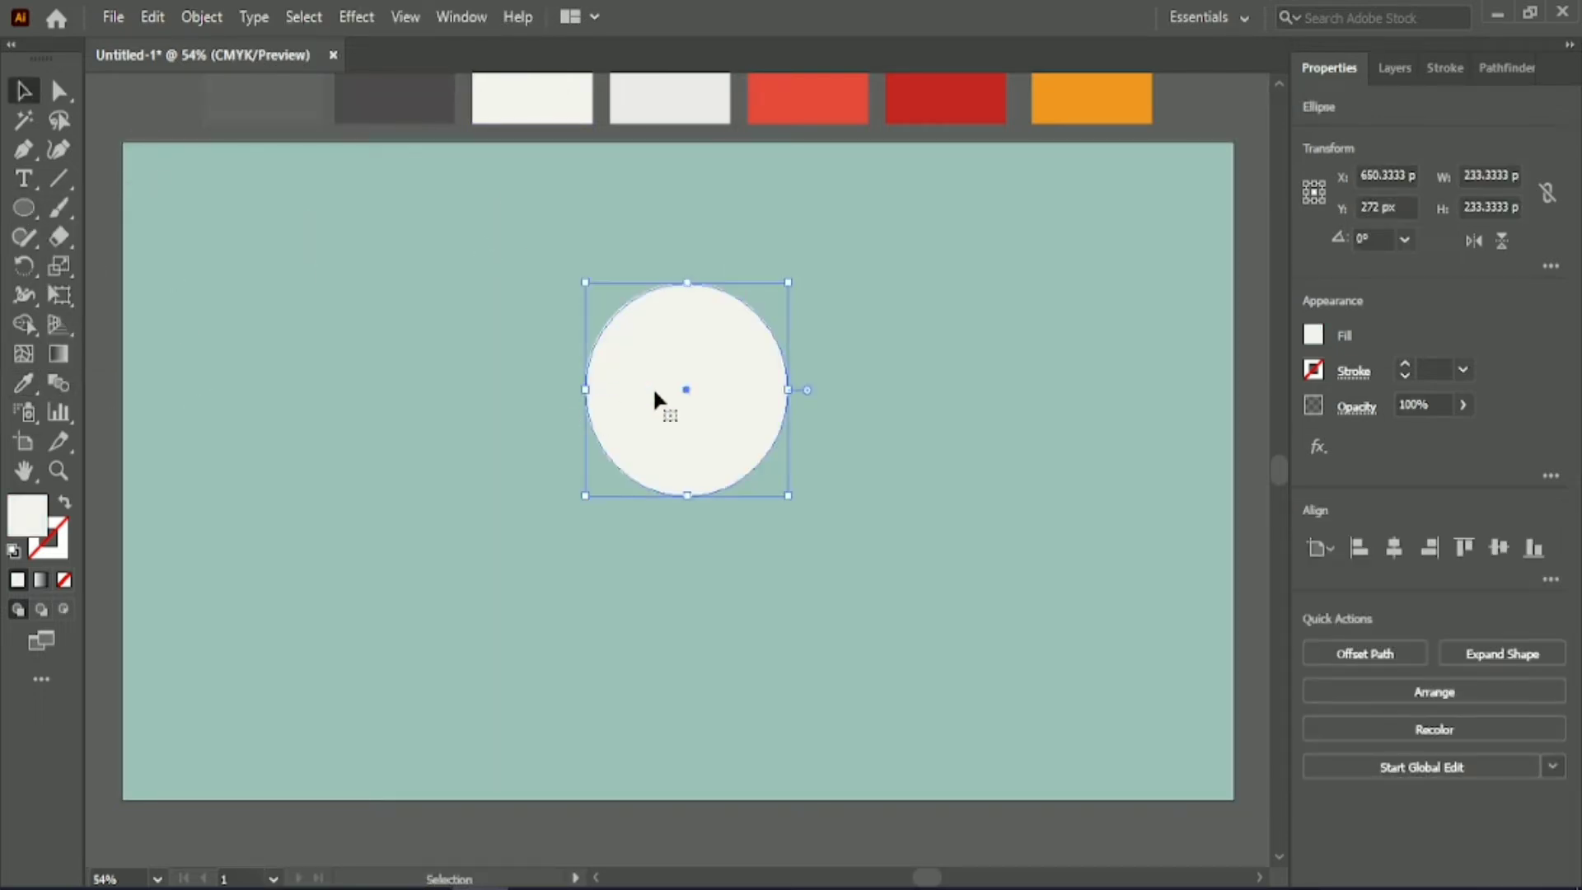
# Duplicate the circle below as a body about 336 px in diameter and centre both circles horizontally on the artboard.
pyautogui.moveTo(660, 403); pyautogui.dragTo(654, 636)
pyautogui.moveTo(780, 625); pyautogui.dragTo(868, 625)
pyautogui.click(1394, 548)
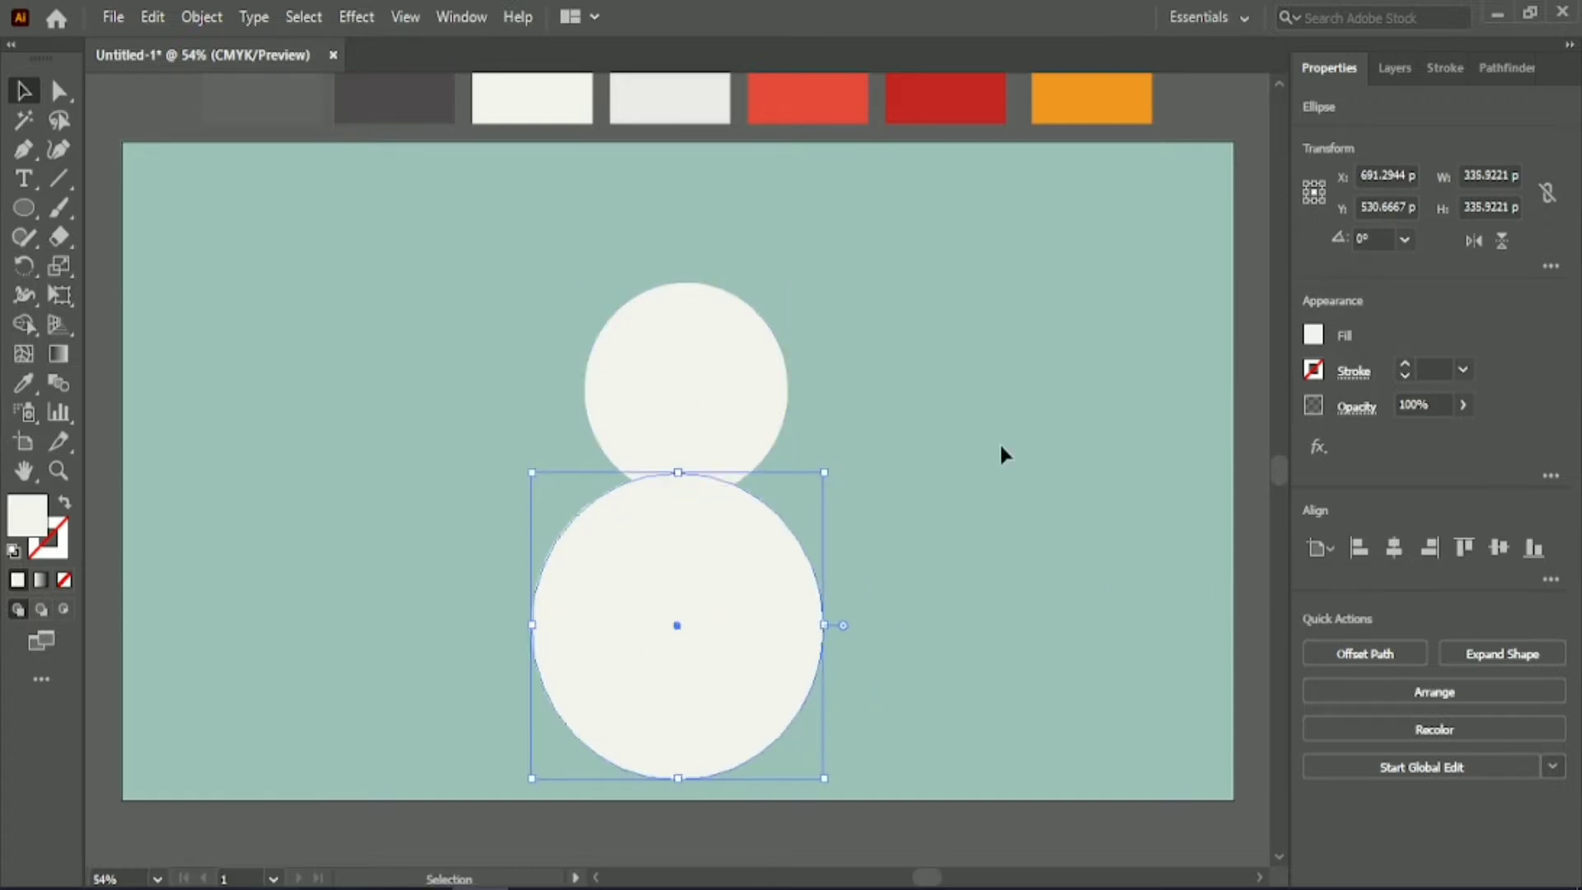
pyautogui.click(771, 387)
pyautogui.click(1393, 548)
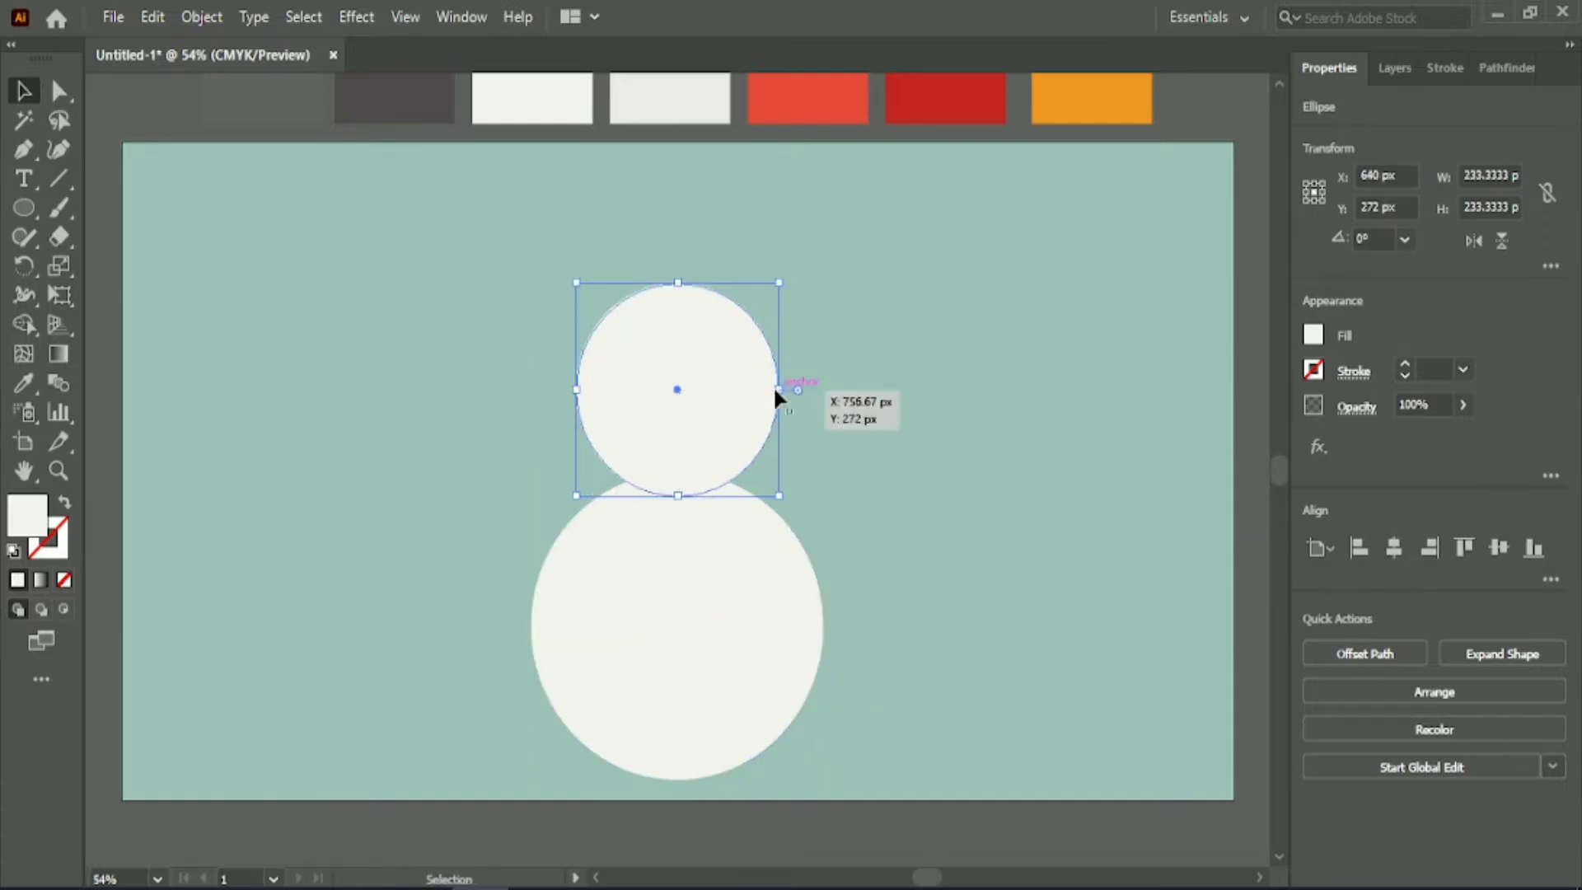
# Lower the head circle to overlap the body and scale both circles together to 360 px wide near the artboard's centre.
pyautogui.hotkey('shift', 'Down')
pyautogui.hotkey('shift', 'Down')
pyautogui.hotkey('shift', 'Down')
pyautogui.hotkey('shift', 'Down')
pyautogui.hotkey('shift', 'Down')
pyautogui.hotkey('shift', 'Down')
pyautogui.hotkey('shift', 'Down')
pyautogui.hotkey('shift', 'Down')
pyautogui.hotkey('shift', 'Down')
pyautogui.moveTo(614, 294); pyautogui.dragTo(925, 552)
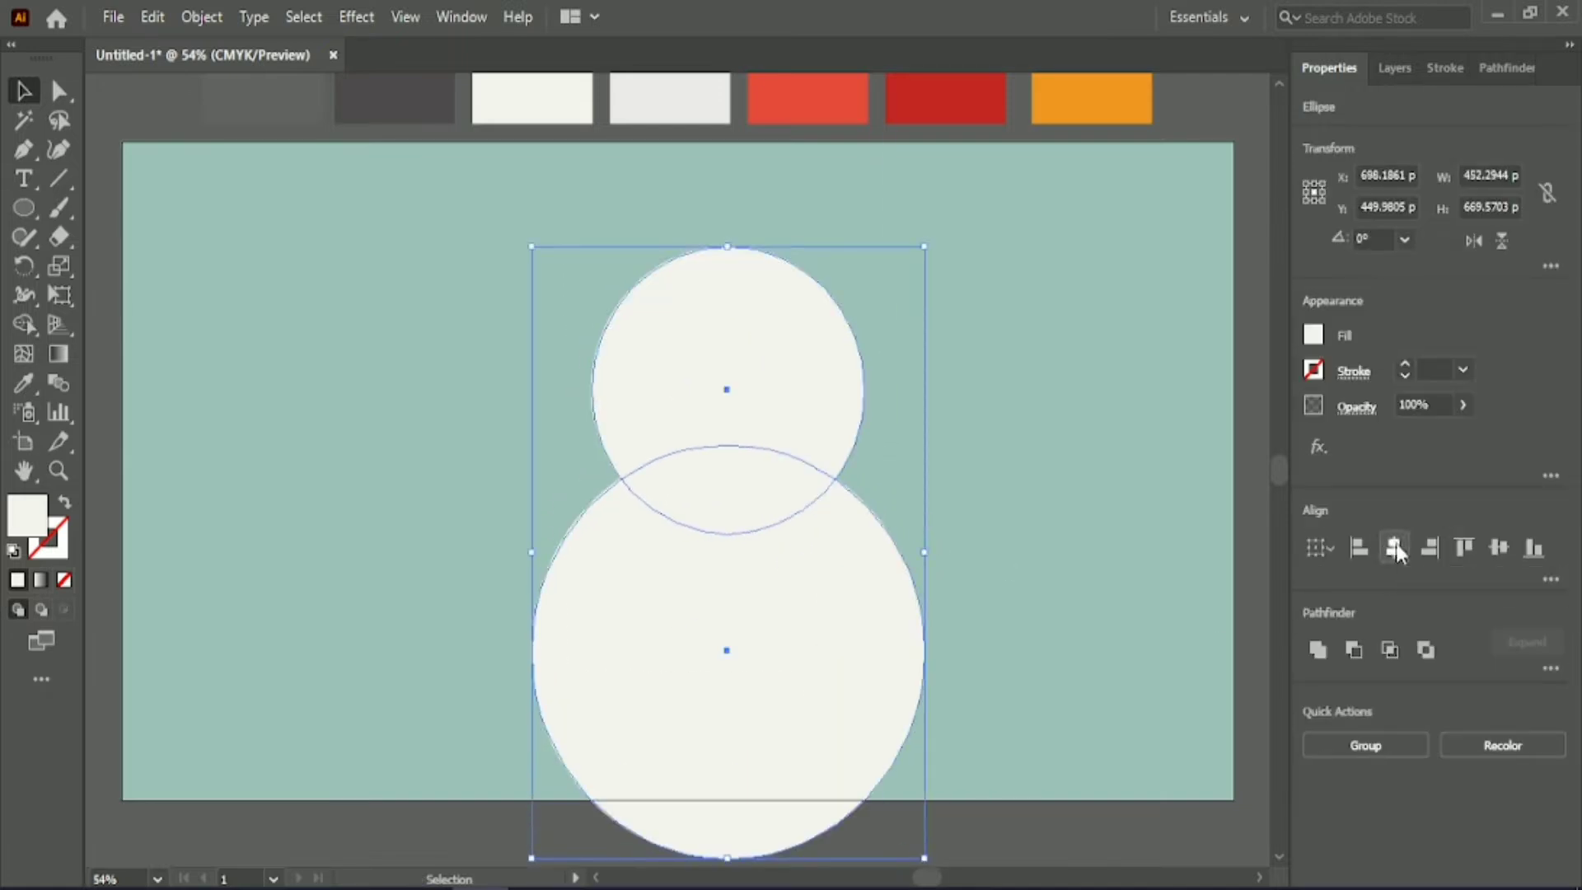
pyautogui.moveTo(815, 588); pyautogui.dragTo(783, 529)
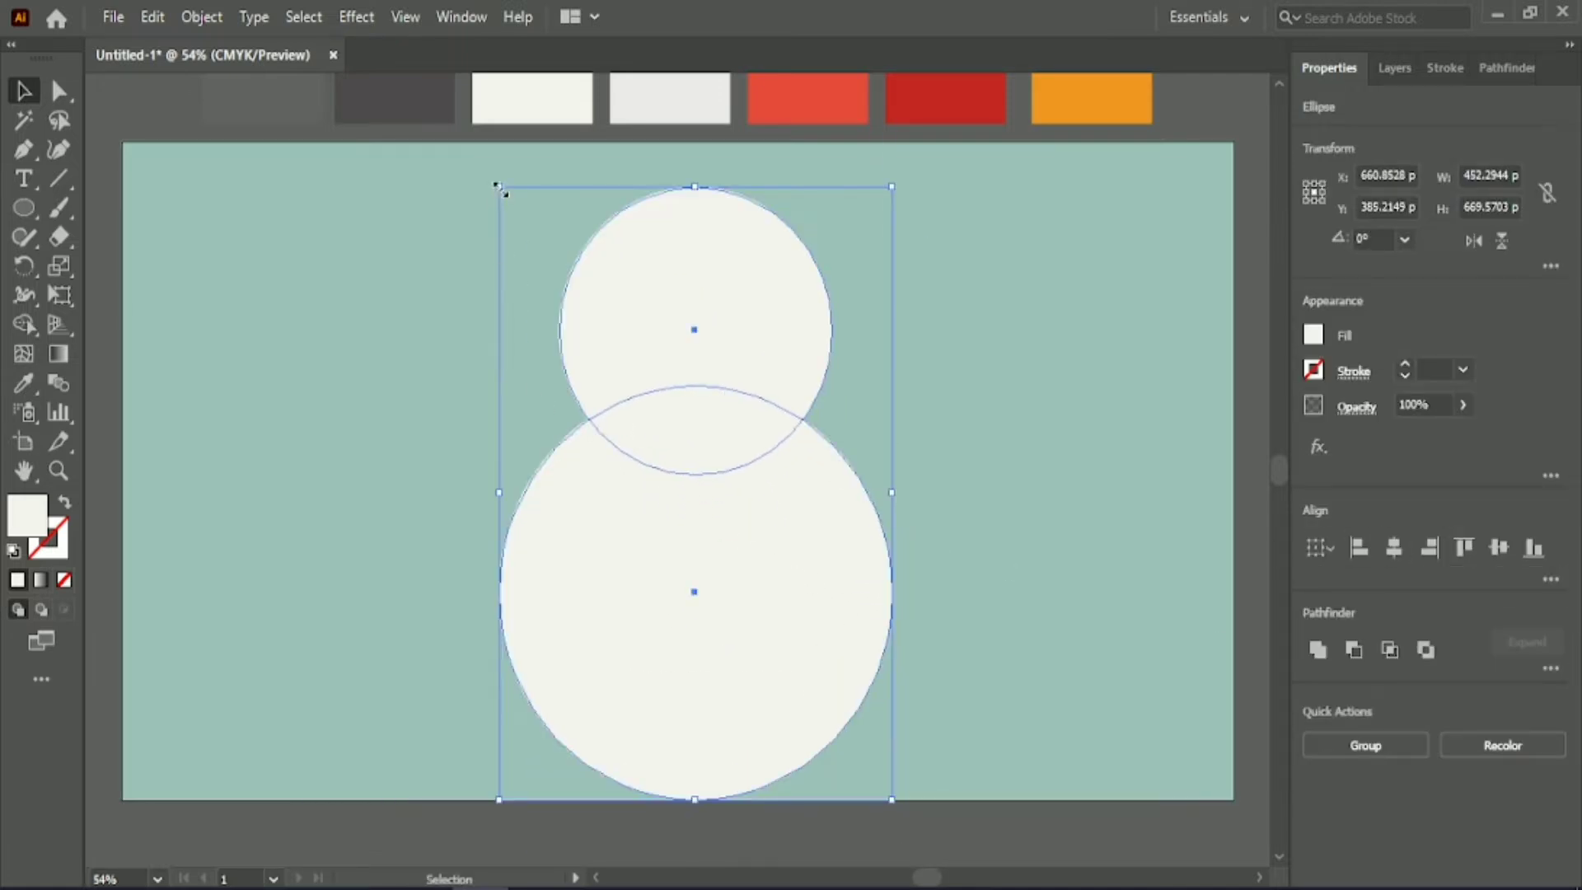
pyautogui.moveTo(501, 190); pyautogui.dragTo(547, 254)
pyautogui.moveTo(716, 566); pyautogui.dragTo(682, 529)
pyautogui.moveTo(515, 226); pyautogui.dragTo(545, 260)
pyautogui.moveTo(741, 523); pyautogui.dragTo(711, 489)
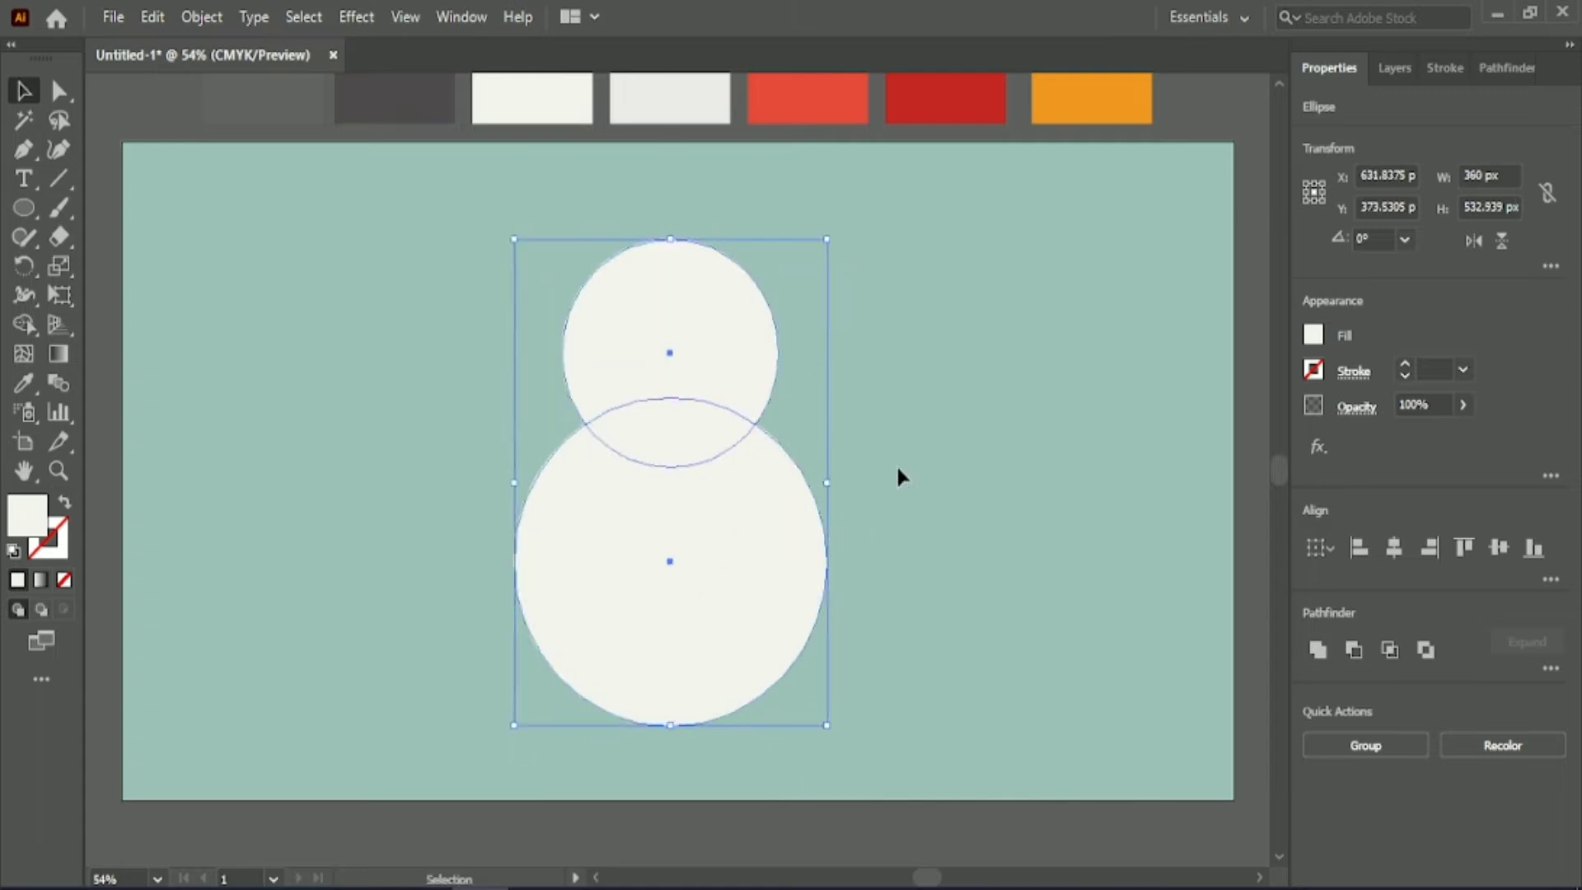
# Nudge the head circle slightly upward and centre the head and body horizontally on the artboard.
pyautogui.click(898, 468)
pyautogui.click(659, 291)
pyautogui.press('Up')
pyautogui.press('Up')
pyautogui.press('Up')
pyautogui.press('Up')
pyautogui.click(1404, 550)
pyautogui.click(801, 564)
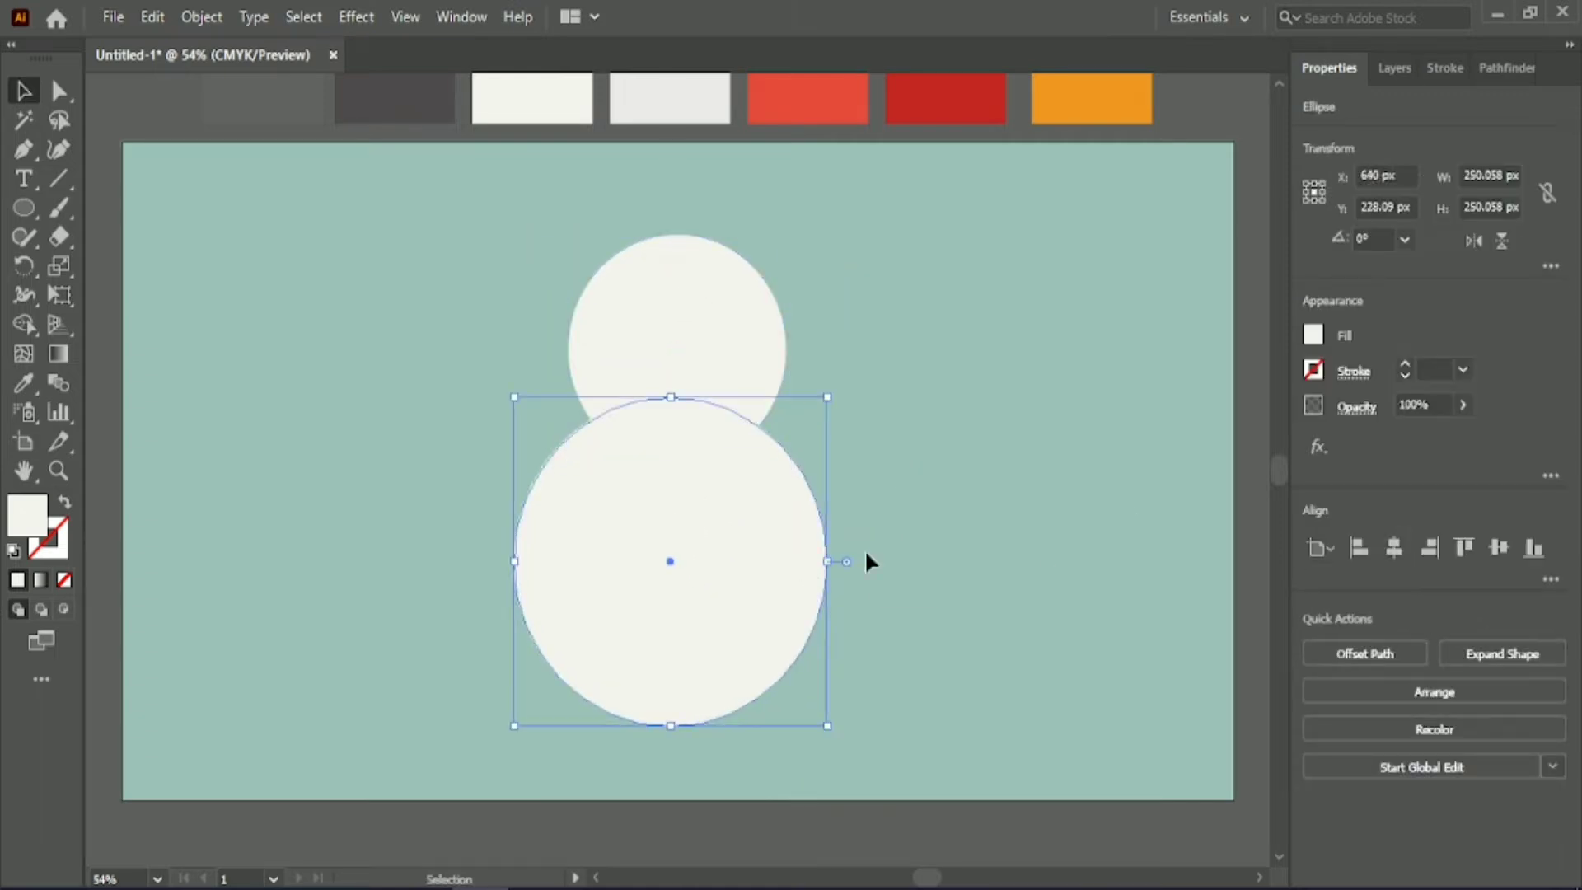
pyautogui.click(1394, 548)
pyautogui.click(964, 449)
pyautogui.moveTo(540, 290); pyautogui.dragTo(692, 420)
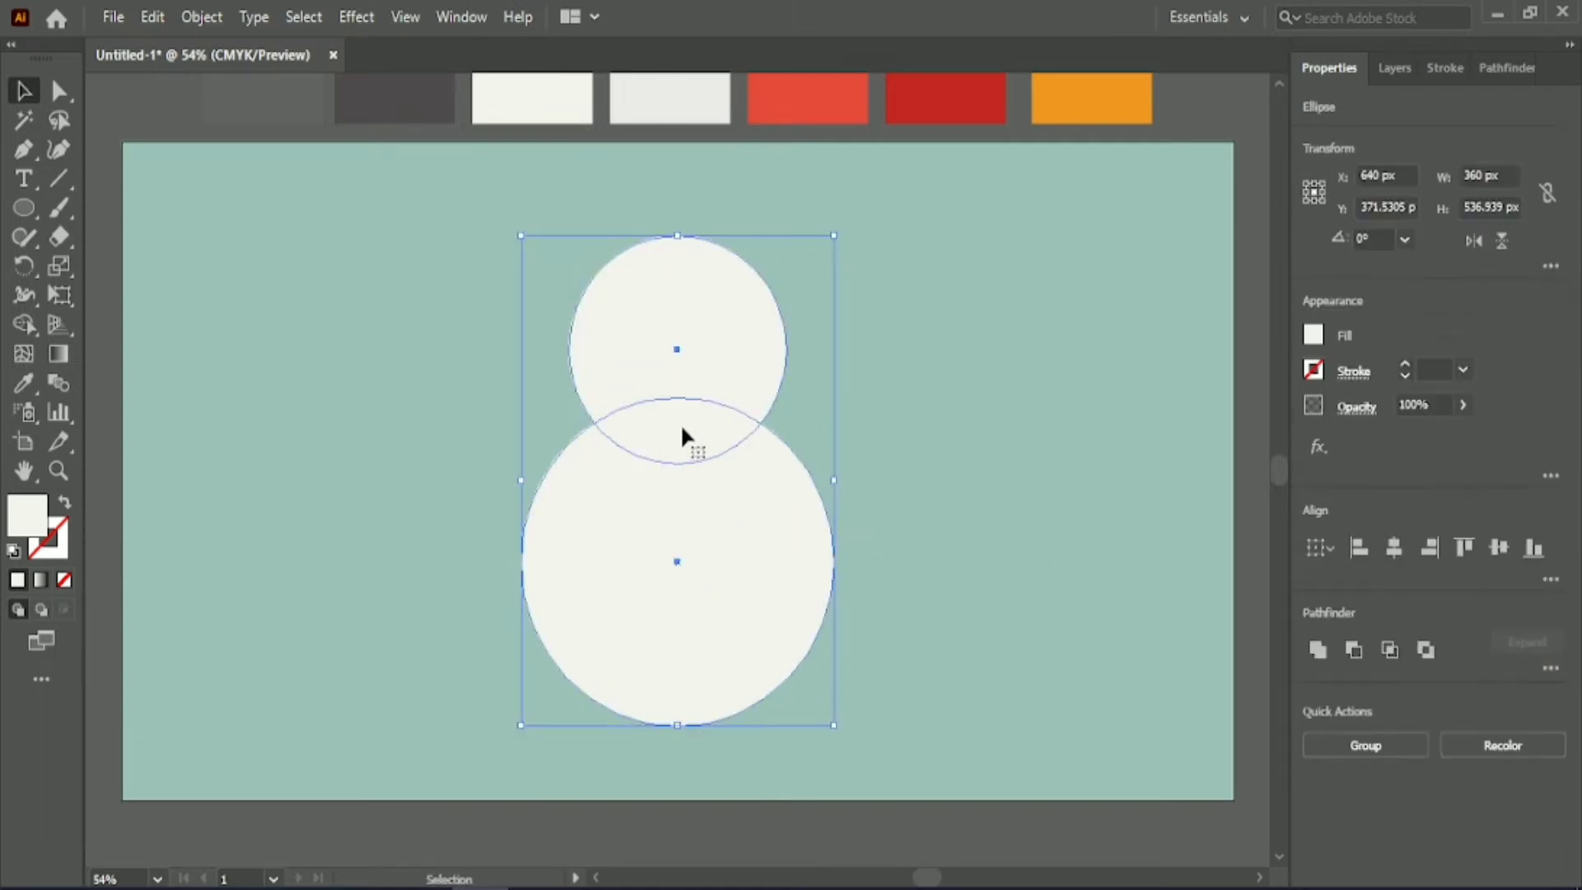
pyautogui.click(455, 368)
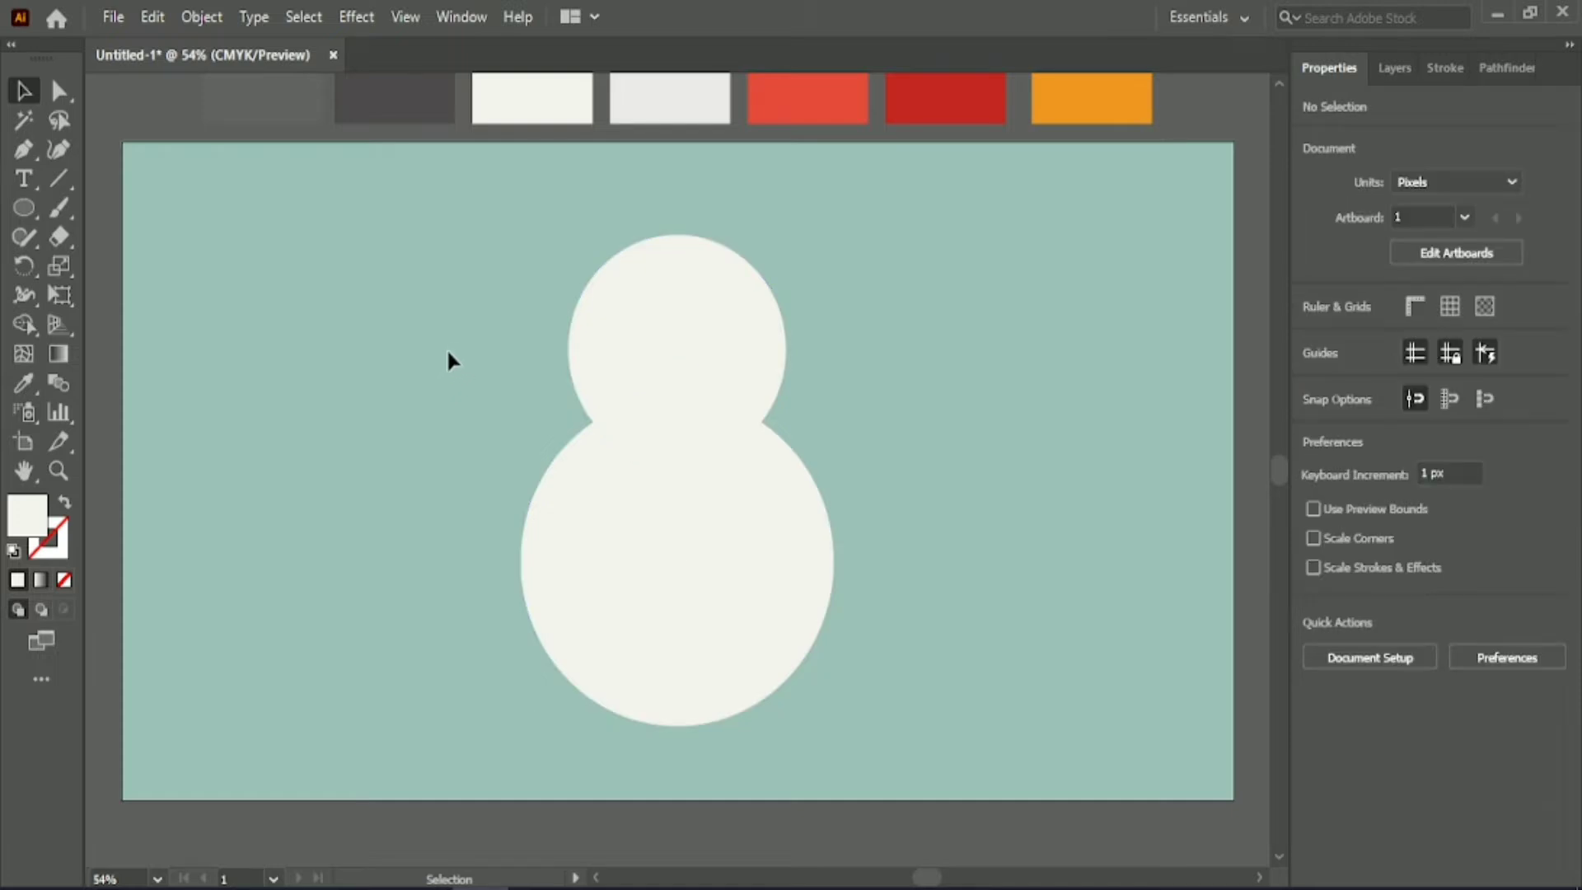
# Enlarge the body circle to about 392 px in diameter, keeping it centred, and nudge the head circle upward.
pyautogui.click(692, 558)
pyautogui.click(1394, 547)
pyautogui.click(980, 412)
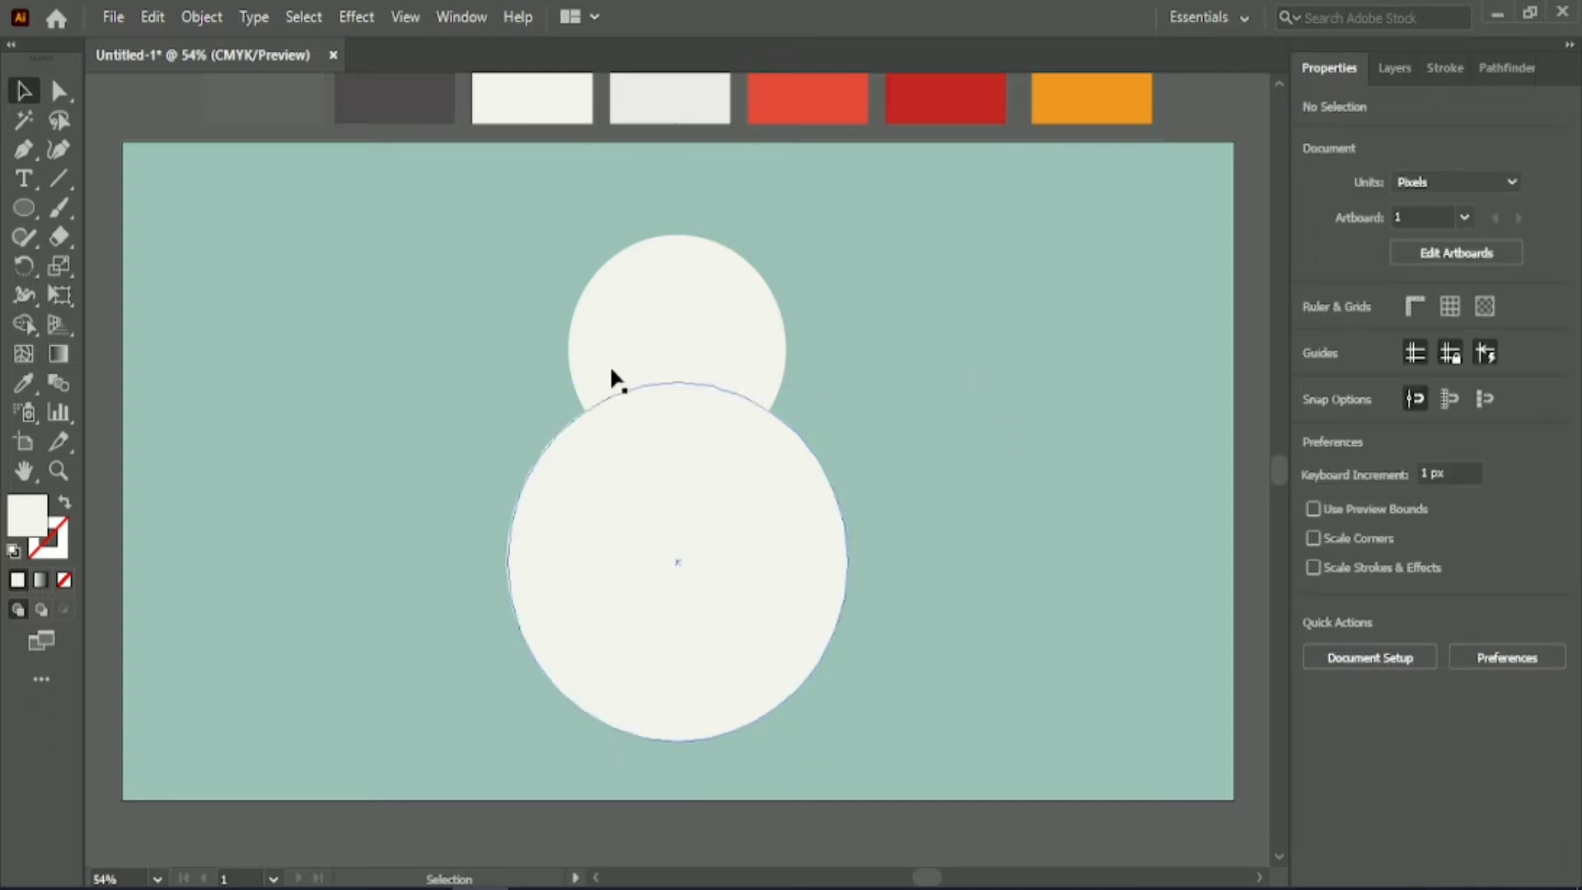
pyautogui.click(656, 303)
pyautogui.press('Up')
pyautogui.press('Up')
pyautogui.press('Up')
pyautogui.press('Up')
pyautogui.press('Up')
pyautogui.press('Up')
pyautogui.press('Up')
pyautogui.press('Up')
pyautogui.press('Up')
pyautogui.press('Up')
pyautogui.press('Up')
pyautogui.press('Up')
pyautogui.press('Up')
pyautogui.press('Up')
pyautogui.press('Up')
pyautogui.press('Up')
pyautogui.press('Up')
pyautogui.press('Up')
pyautogui.press('Up')
pyautogui.press('Up')
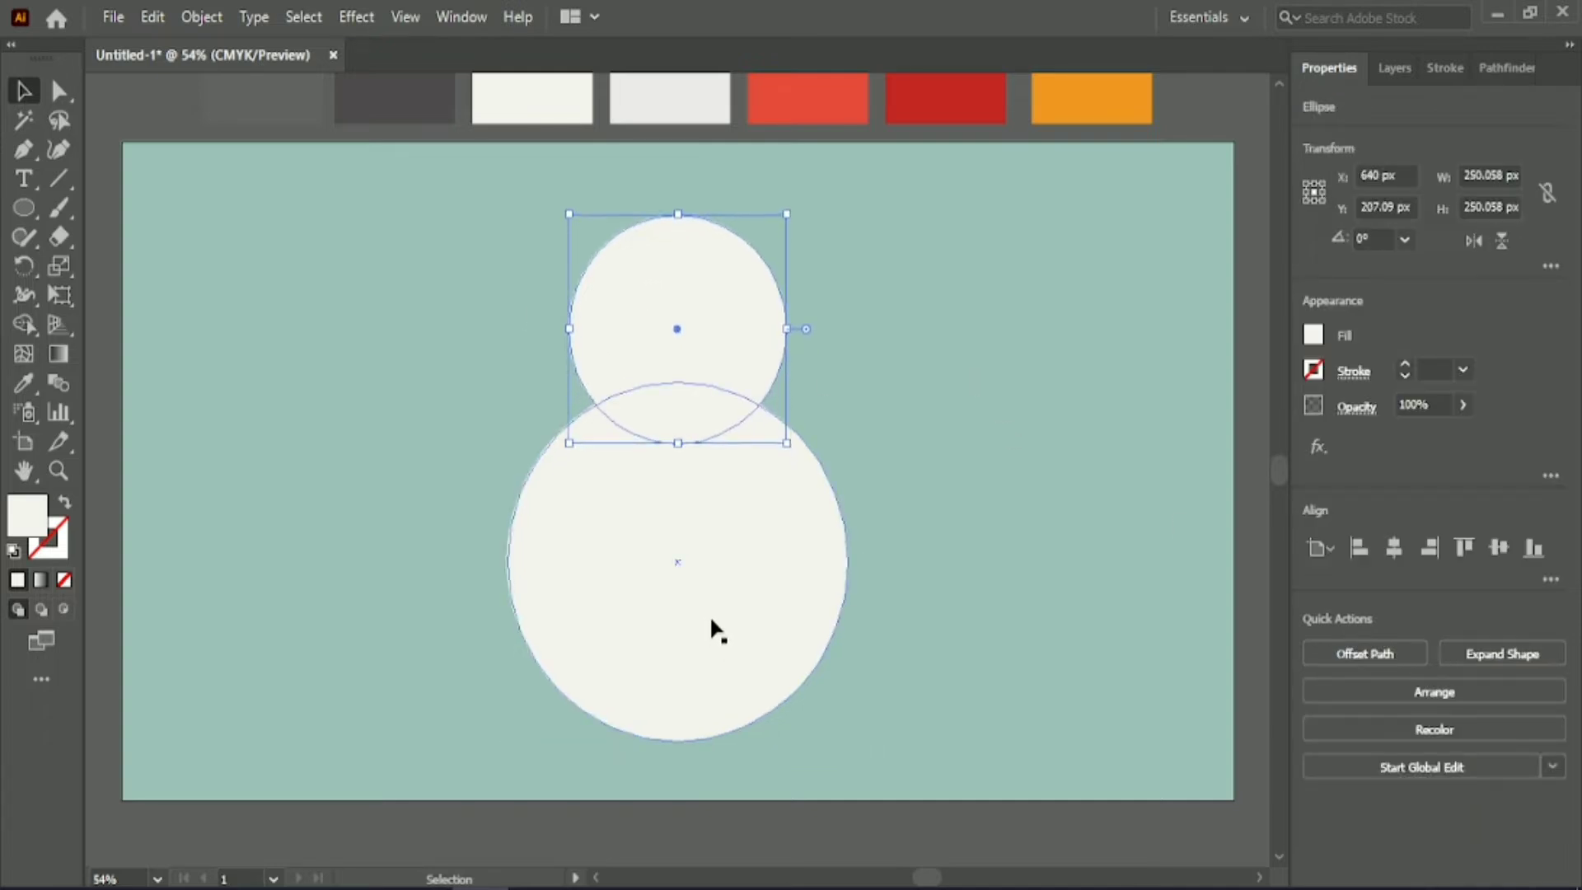
pyautogui.click(872, 447)
# Duplicate the off-white head and body from the artboard's right half to its left half and fill the copy with the light grey swatch colour.
pyautogui.moveTo(872, 412); pyautogui.dragTo(519, 452)
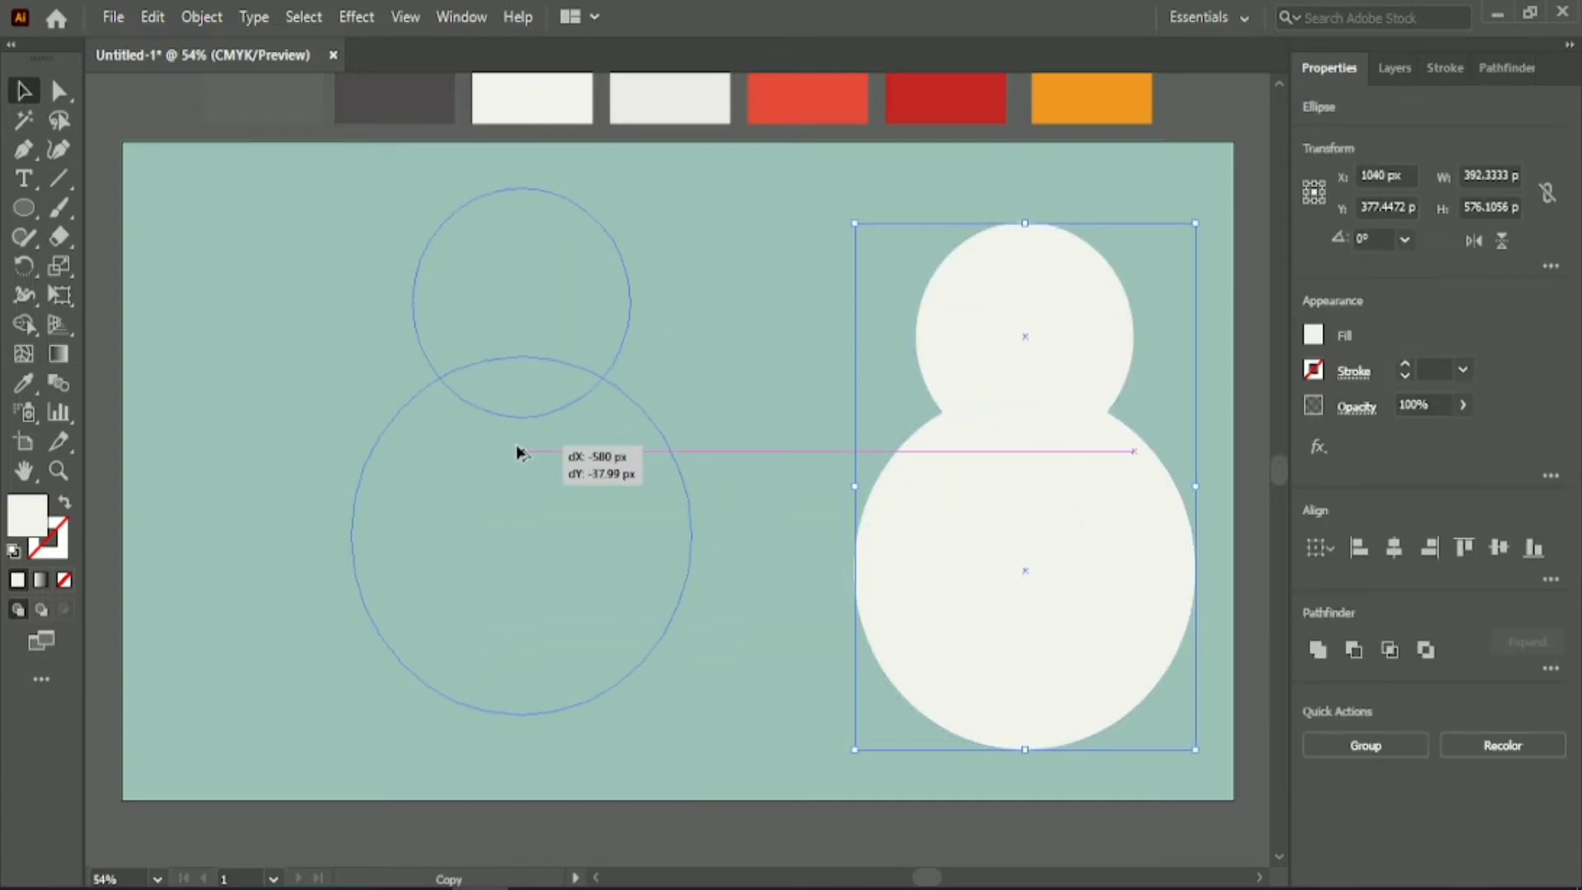
pyautogui.press('i')
pyautogui.click(668, 78)
pyautogui.press('v')
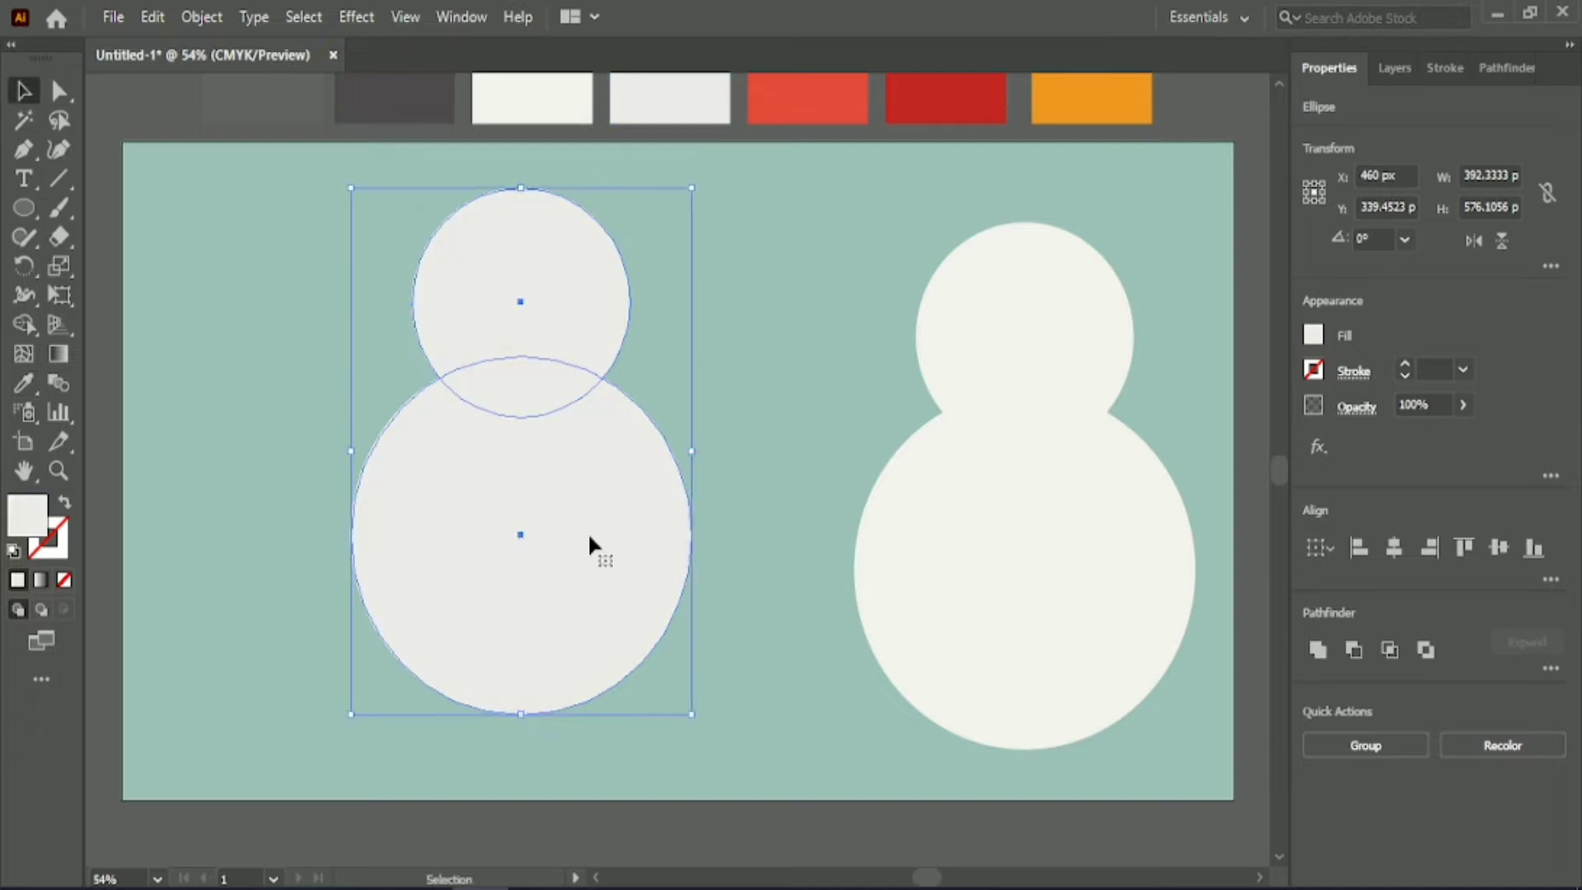
# Duplicate the grey pair, recolour the copy off-white, and lay it over the grey pair enlarged to about 438 px wide.
pyautogui.moveTo(587, 531); pyautogui.dragTo(402, 520)
pyautogui.press('i')
pyautogui.click(939, 554)
pyautogui.press('v')
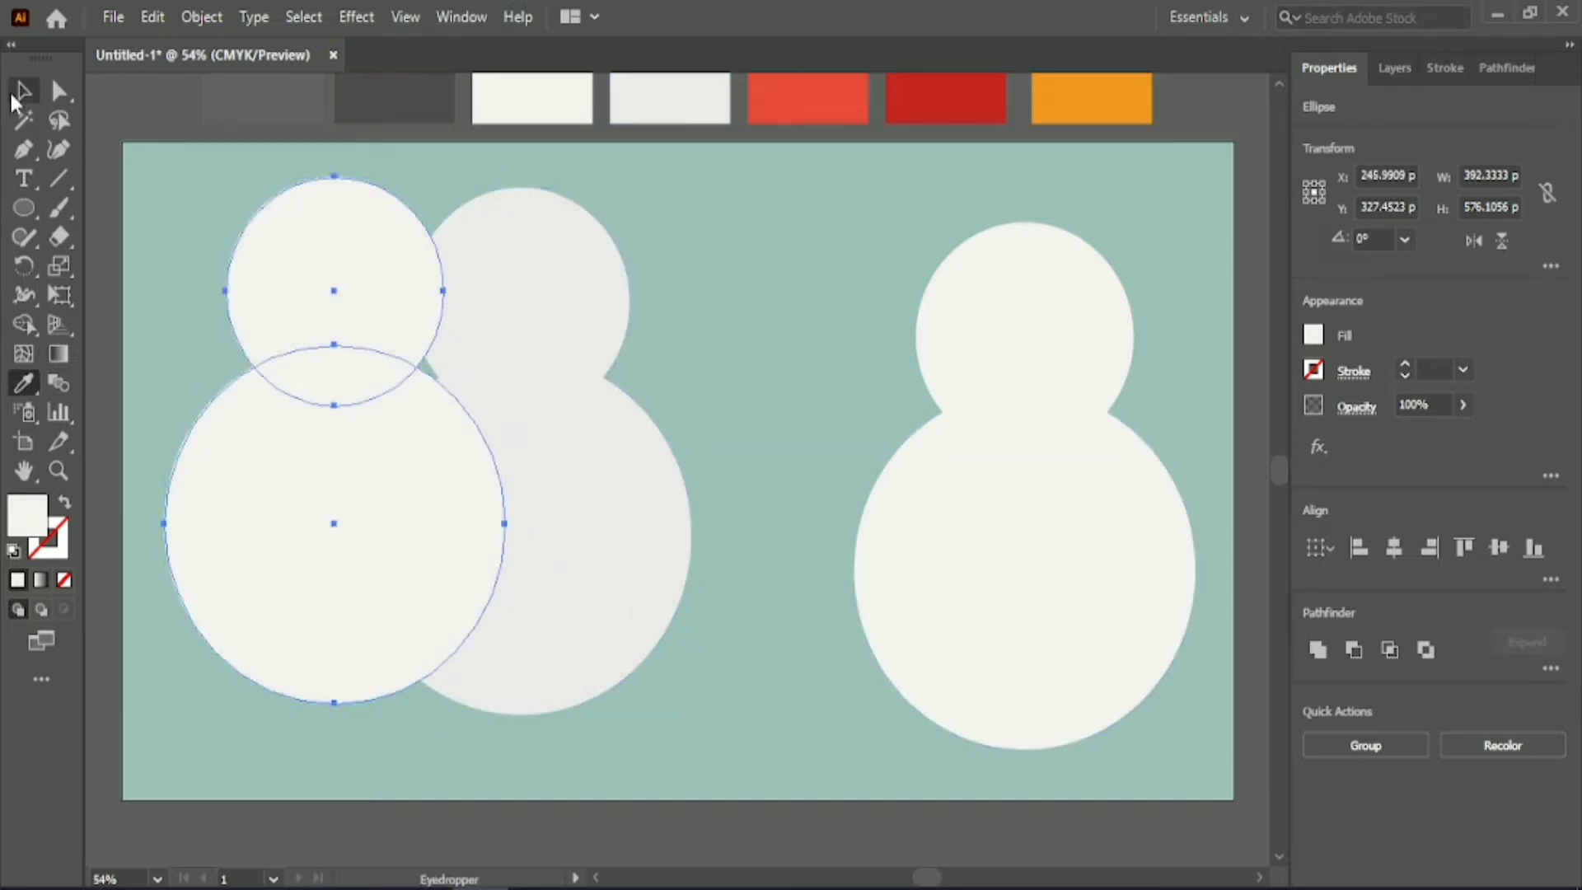
pyautogui.moveTo(335, 477); pyautogui.dragTo(486, 483)
pyautogui.moveTo(321, 449); pyautogui.dragTo(279, 451)
# Group the light grey head and body circles.
pyautogui.click(1368, 735)
pyautogui.keyDown('shift'); pyautogui.click(616, 305); pyautogui.keyUp('shift')
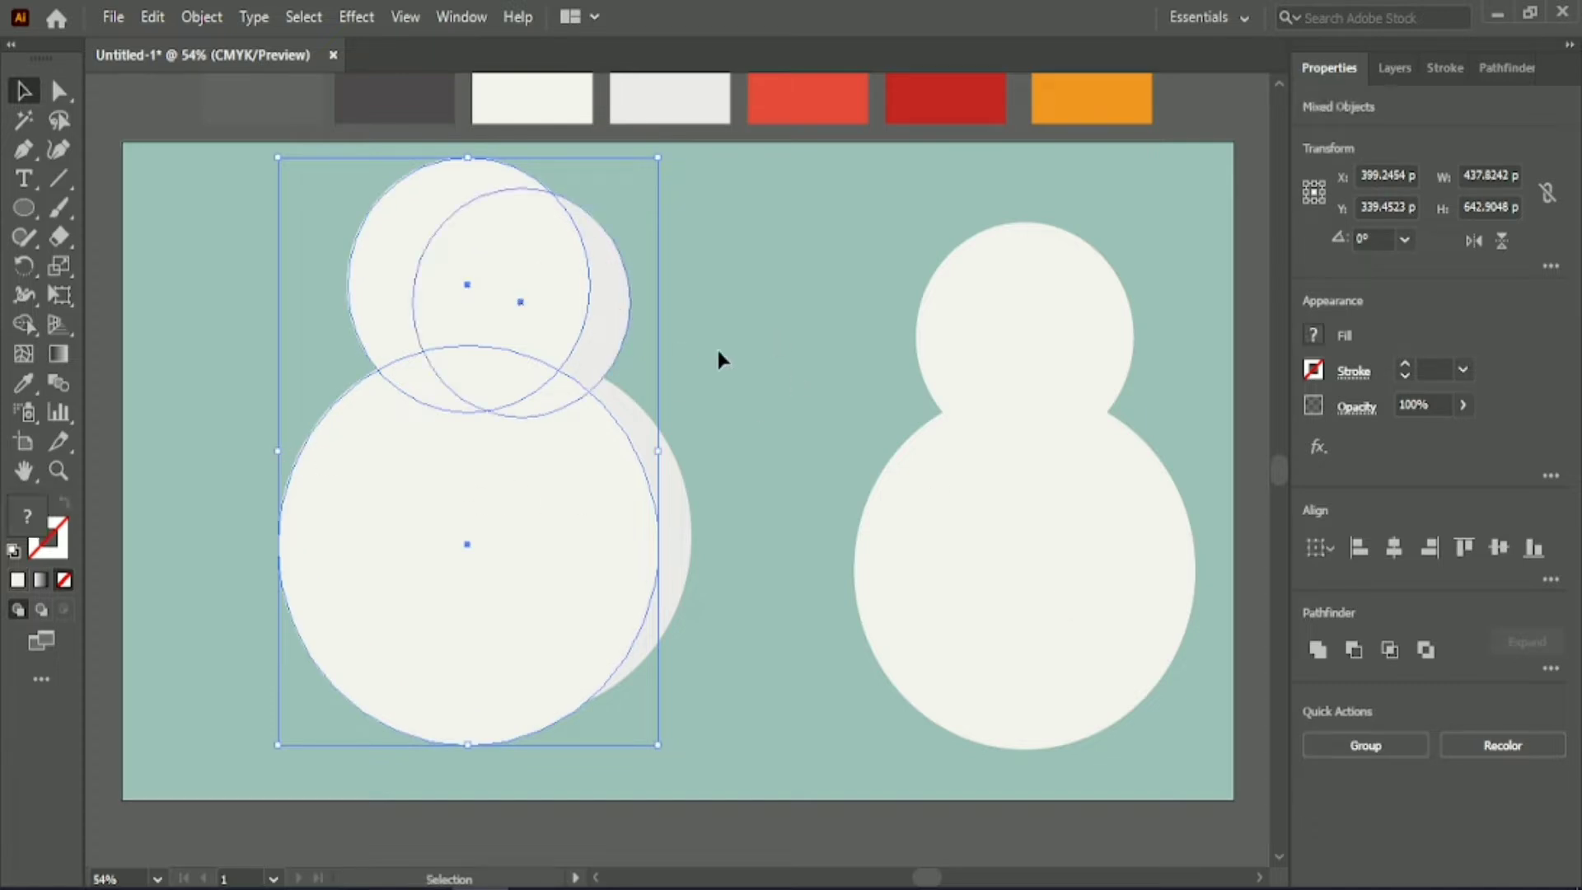
pyautogui.click(723, 348)
pyautogui.click(605, 295)
pyautogui.keyDown('shift'); pyautogui.click(675, 476); pyautogui.keyUp('shift')
pyautogui.hotkey('ctrl', 'g')
pyautogui.click(754, 334)
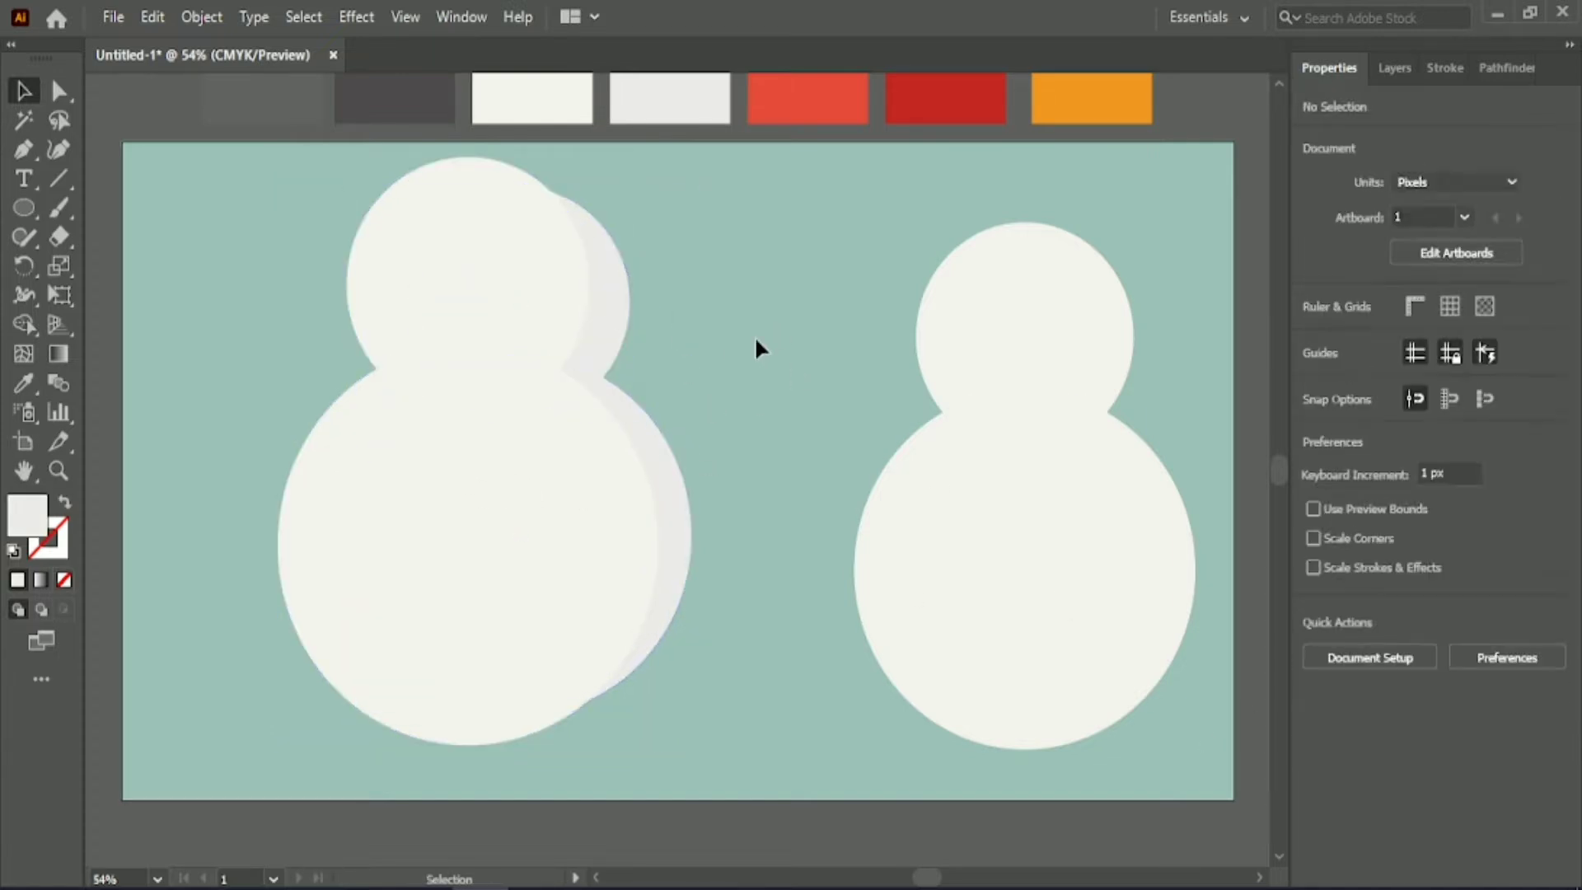
# Shift the overlaid off-white circles slightly down and right, and ungroup the light grey circles.
pyautogui.moveTo(565, 473); pyautogui.dragTo(577, 481)
pyautogui.click(613, 387)
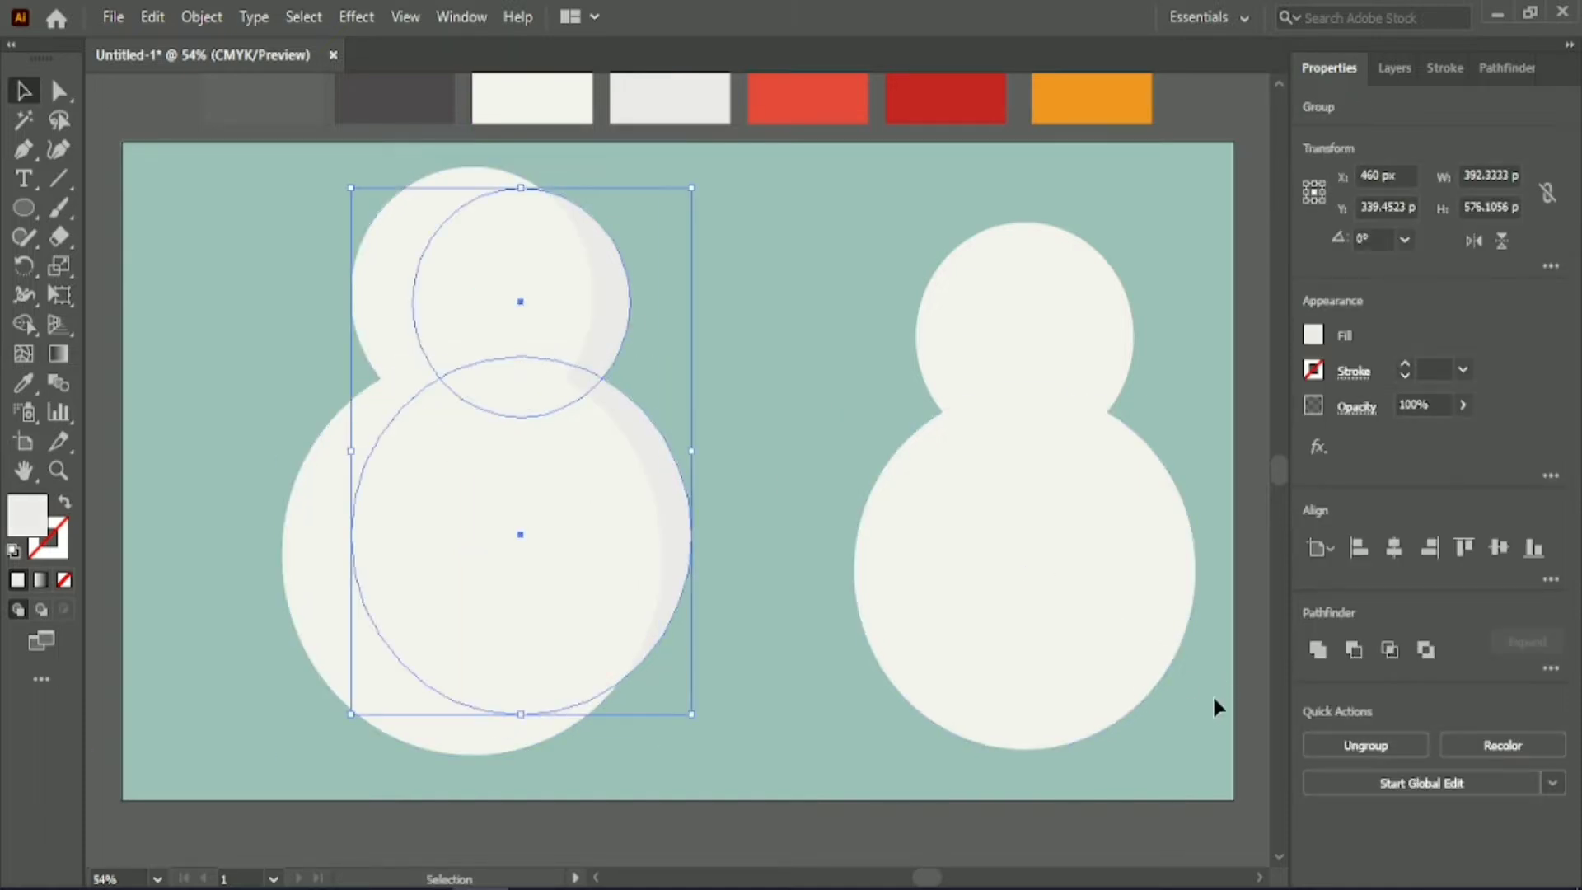
pyautogui.click(772, 394)
# Nudge the overlaid off-white circles to the right, leaving only a thin grey crescent exposed along the right edge.
pyautogui.click(352, 297)
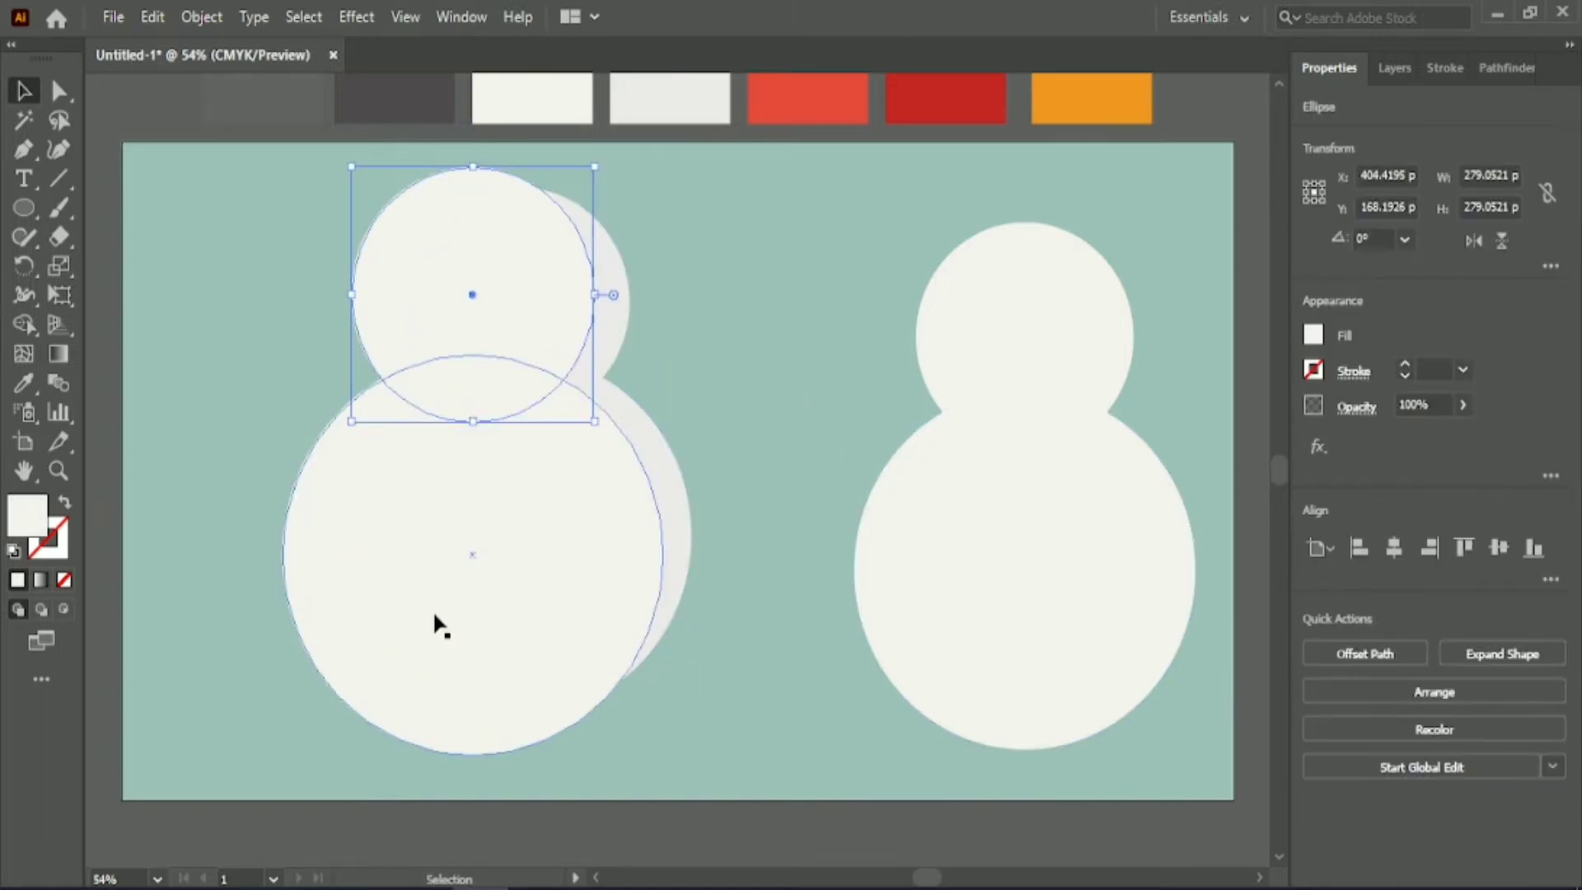
pyautogui.keyDown('shift'); pyautogui.click(433, 620); pyautogui.keyUp('shift')
pyautogui.press('Up')
pyautogui.press('Up')
pyautogui.press('Right')
pyautogui.press('Right')
pyautogui.press('Right')
pyautogui.press('Right')
pyautogui.press('Right')
pyautogui.press('Right')
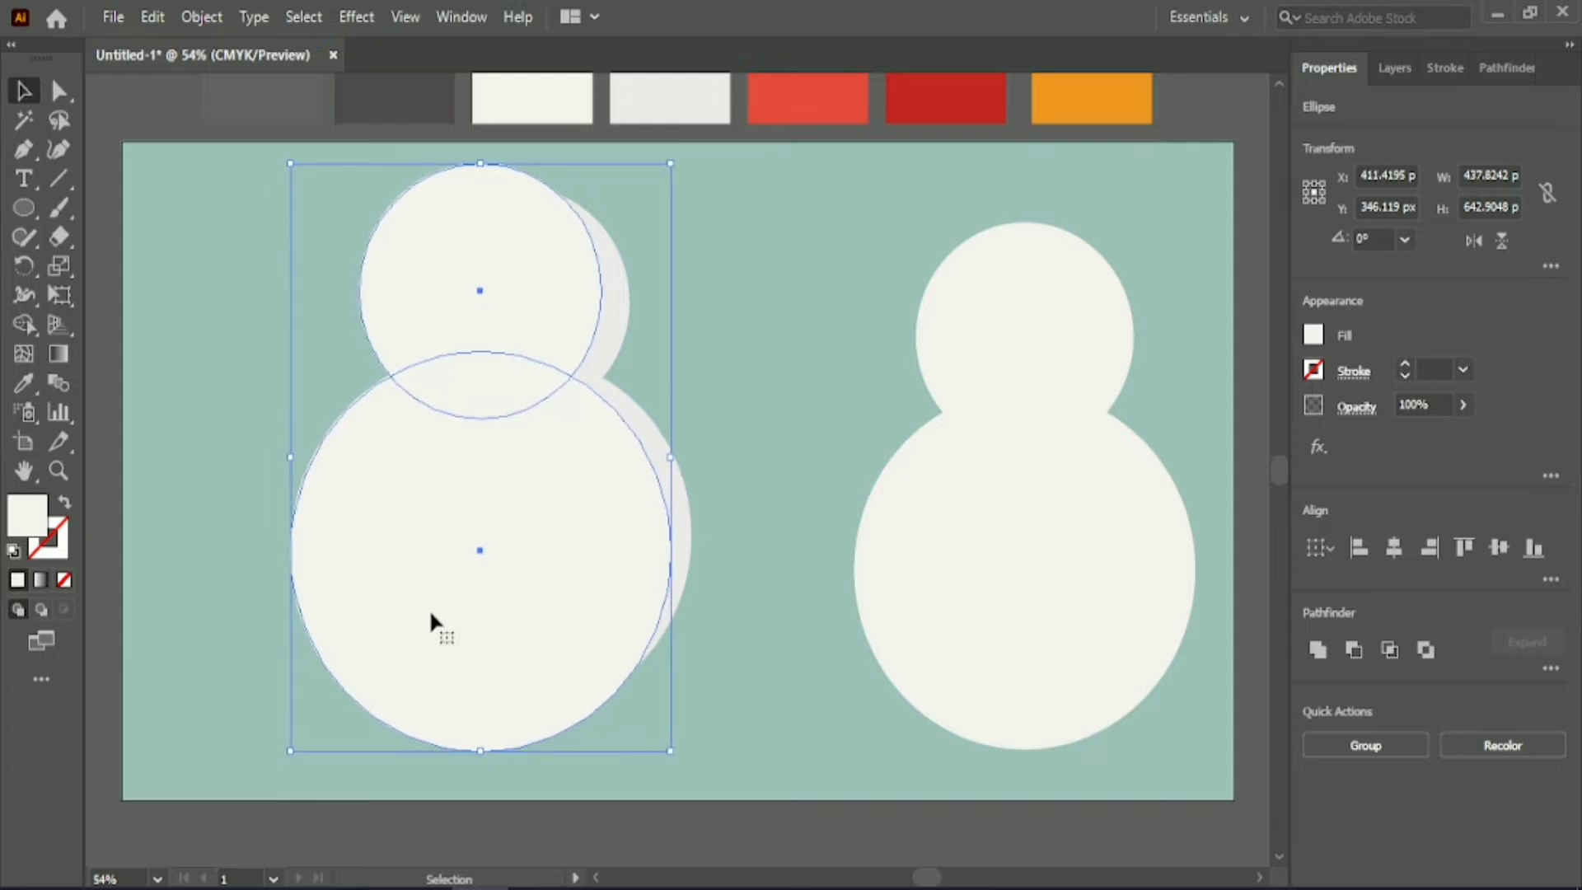
pyautogui.press('Down')
pyautogui.press('Down')
pyautogui.press('Down')
pyautogui.press('Right')
# Remove the overlapping off-white areas from the left figure with Shape Builder, keeping only the light grey crescents.
pyautogui.moveTo(225, 278); pyautogui.dragTo(535, 453)
pyautogui.click(24, 325)
pyautogui.moveTo(338, 245)
pyautogui.mouseDown()
pyautogui.moveTo(425, 284)
pyautogui.moveTo(525, 426)
pyautogui.moveTo(414, 336)
pyautogui.moveTo(439, 363)
pyautogui.moveTo(408, 372)
pyautogui.mouseUp()
pyautogui.press('v')
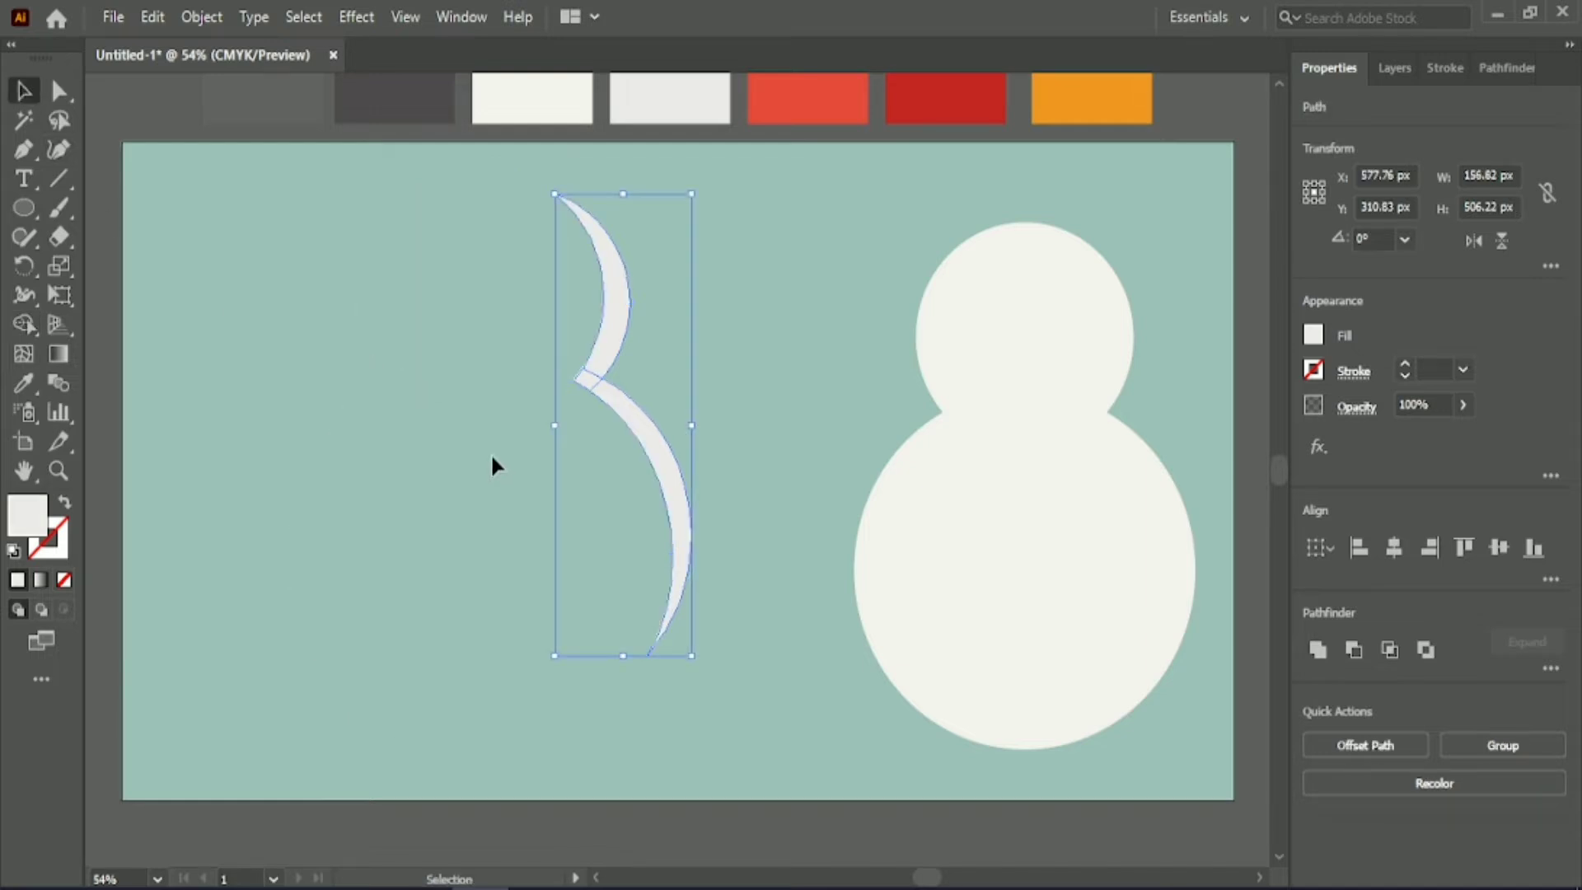
# Group the light grey crescents and place them as shading along the right edge of the off-white snowman.
pyautogui.click(491, 452)
pyautogui.click(596, 371)
pyautogui.click(1475, 745)
pyautogui.moveTo(661, 472); pyautogui.dragTo(1164, 505)
# Centre the shaded snowman on the artboard and group all its parts.
pyautogui.moveTo(796, 318); pyautogui.dragTo(1193, 478)
pyautogui.moveTo(1072, 502); pyautogui.dragTo(685, 492)
pyautogui.moveTo(686, 584); pyautogui.dragTo(726, 578)
pyautogui.hotkey('ctrl', 'g')
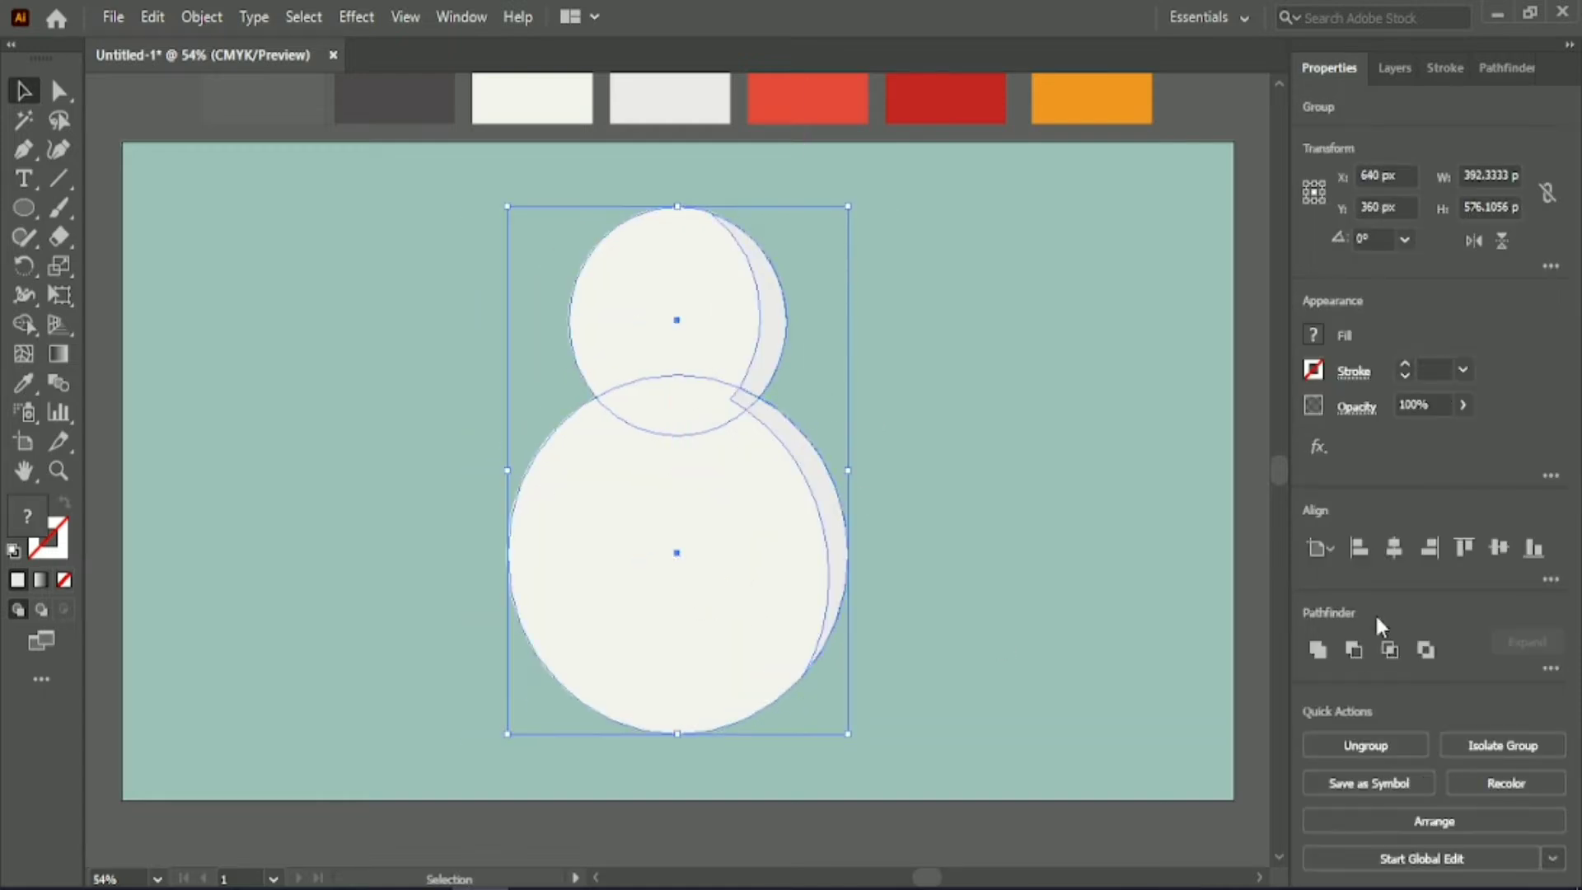
pyautogui.click(1030, 494)
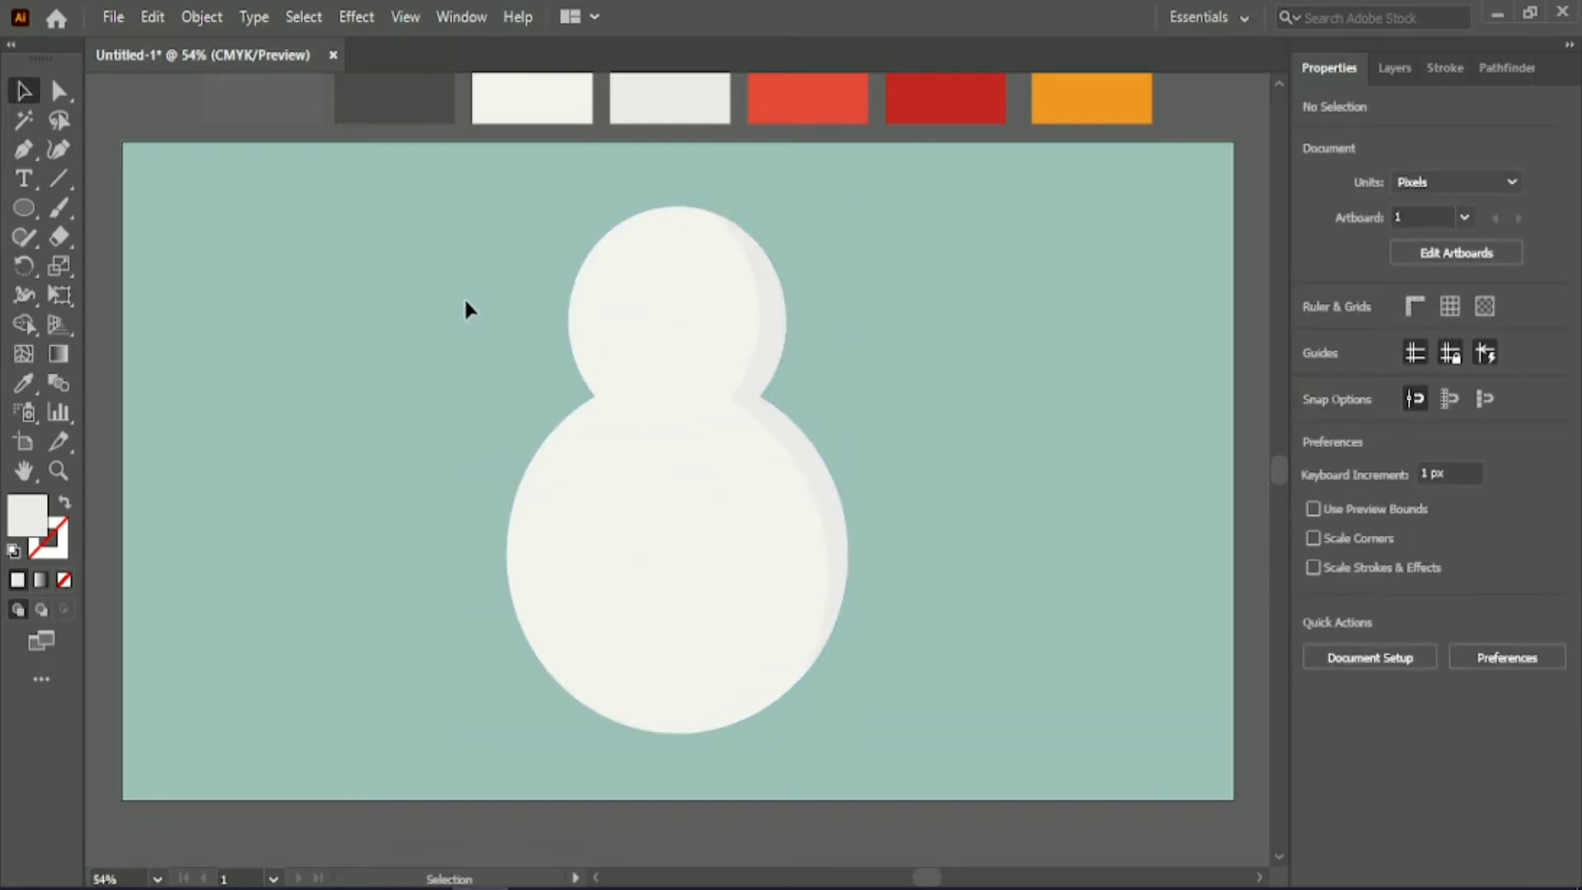
# Move the shaded snowman to the artboard's right half and place a copy of its off-white head and body circles in the left half.
pyautogui.click(794, 530)
pyautogui.click(491, 230)
pyautogui.moveTo(492, 224)
pyautogui.mouseDown()
pyautogui.moveTo(641, 503)
pyautogui.moveTo(299, 544)
pyautogui.mouseUp()
pyautogui.moveTo(521, 299); pyautogui.dragTo(803, 614)
pyautogui.click(1333, 746)
pyautogui.moveTo(670, 522); pyautogui.dragTo(964, 523)
pyautogui.click(575, 362)
pyautogui.moveTo(181, 317); pyautogui.dragTo(329, 461)
pyautogui.moveTo(335, 468); pyautogui.dragTo(477, 505)
pyautogui.click(584, 363)
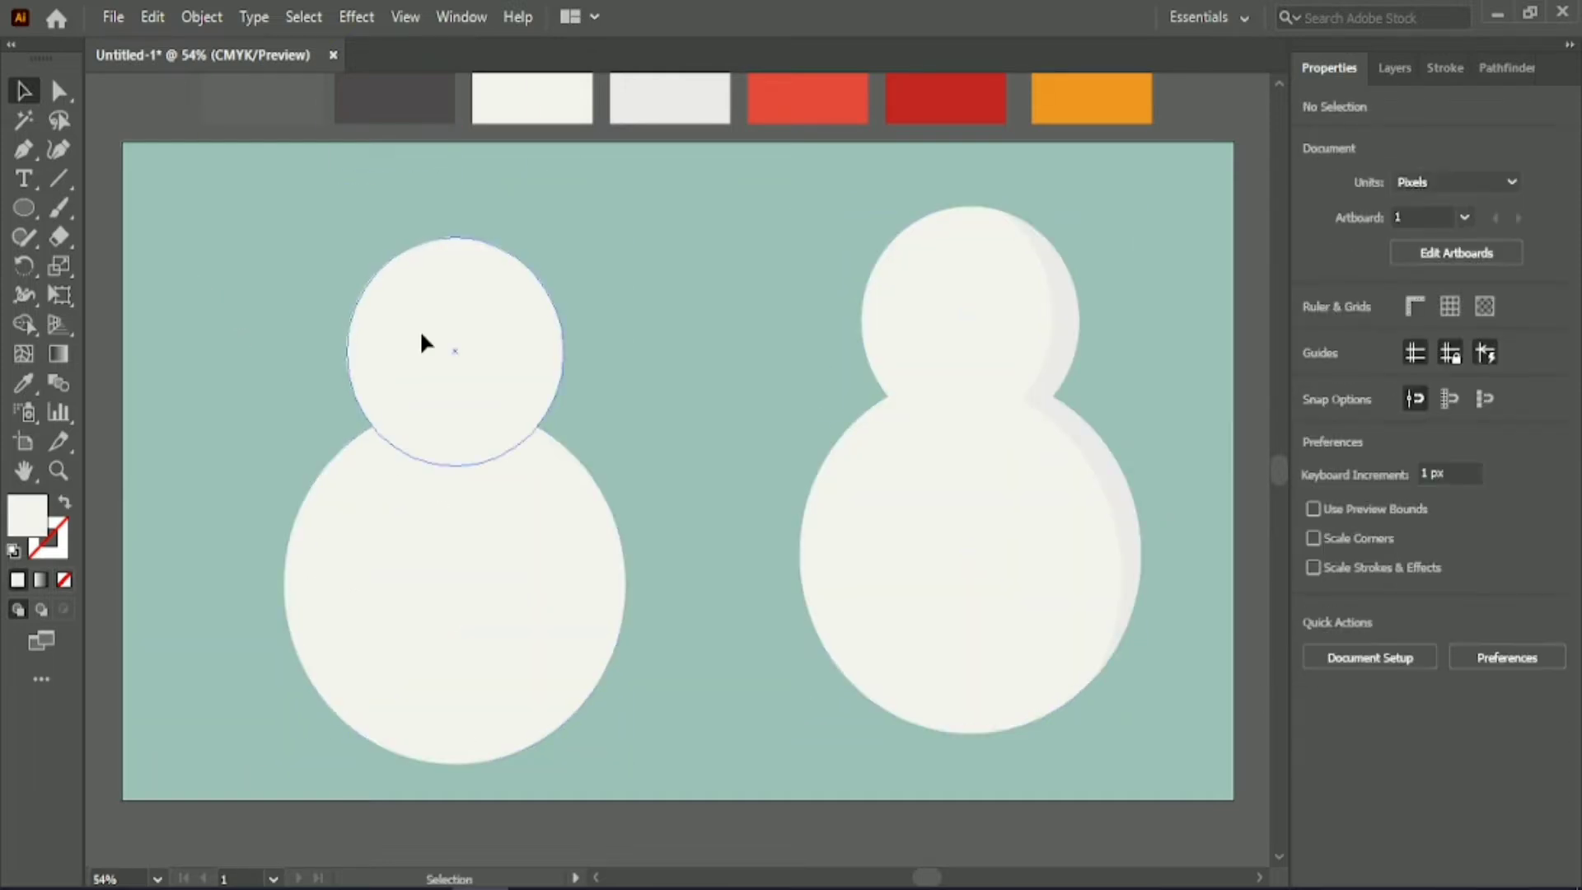
# Duplicate the left head circle, enlarge the copy to about 311 px in diameter, and fill it with the bright red swatch colour.
pyautogui.moveTo(420, 332); pyautogui.dragTo(426, 389)
pyautogui.moveTo(569, 410); pyautogui.dragTo(647, 410)
pyautogui.click(23, 384)
pyautogui.click(786, 107)
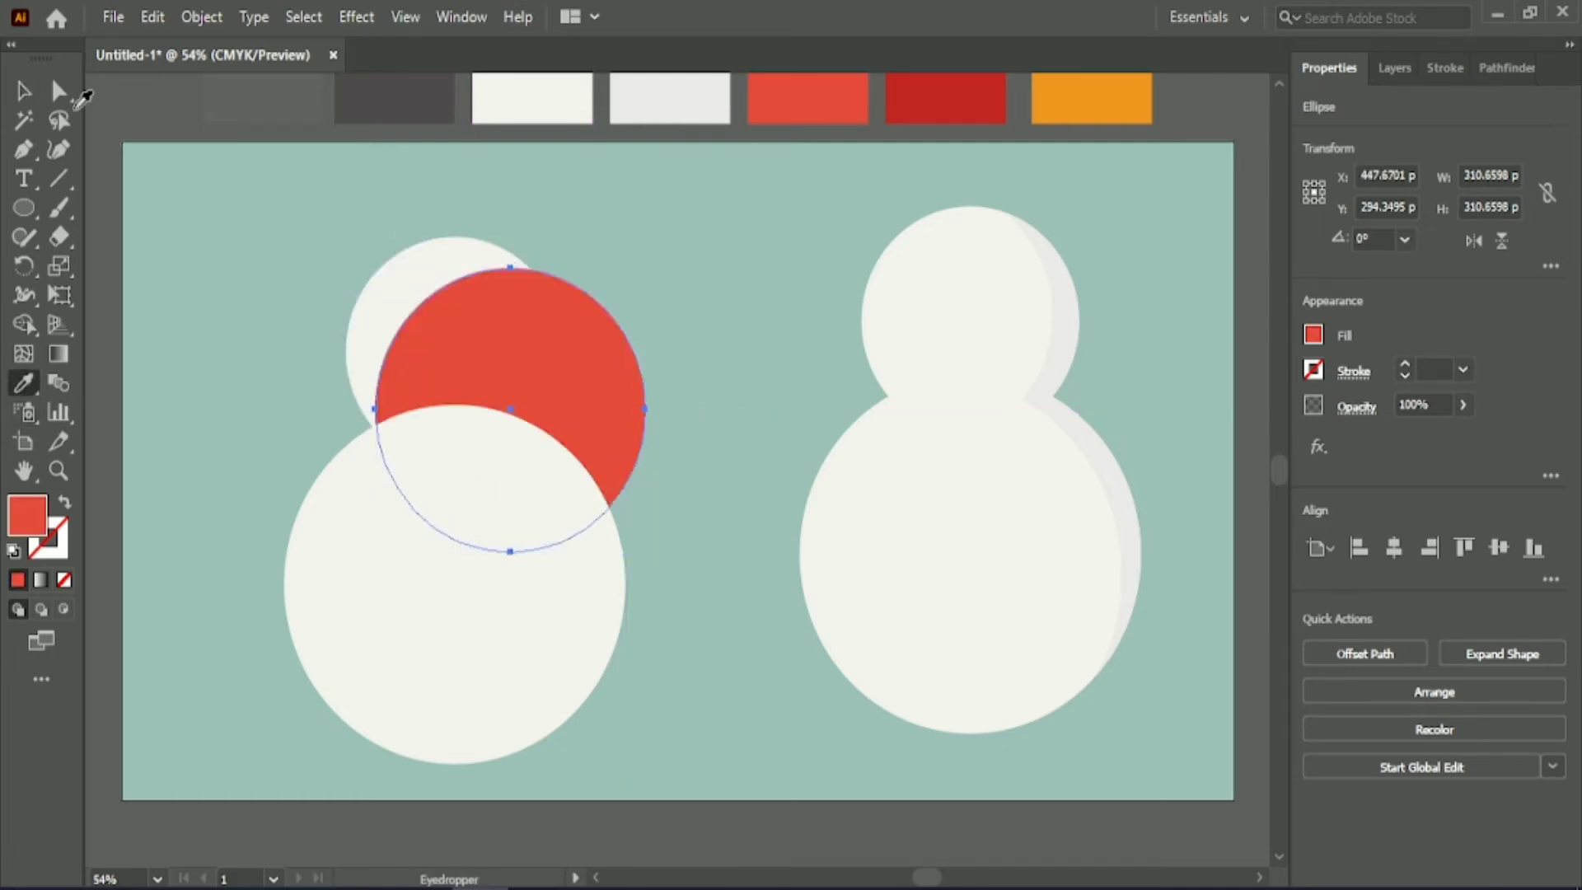
# Bring the red circle to the front, swap its fill and stroke, and position the outline around the left head.
pyautogui.press('v')
pyautogui.rightClick(478, 346)
pyautogui.moveTo(584, 772)
pyautogui.click(758, 762)
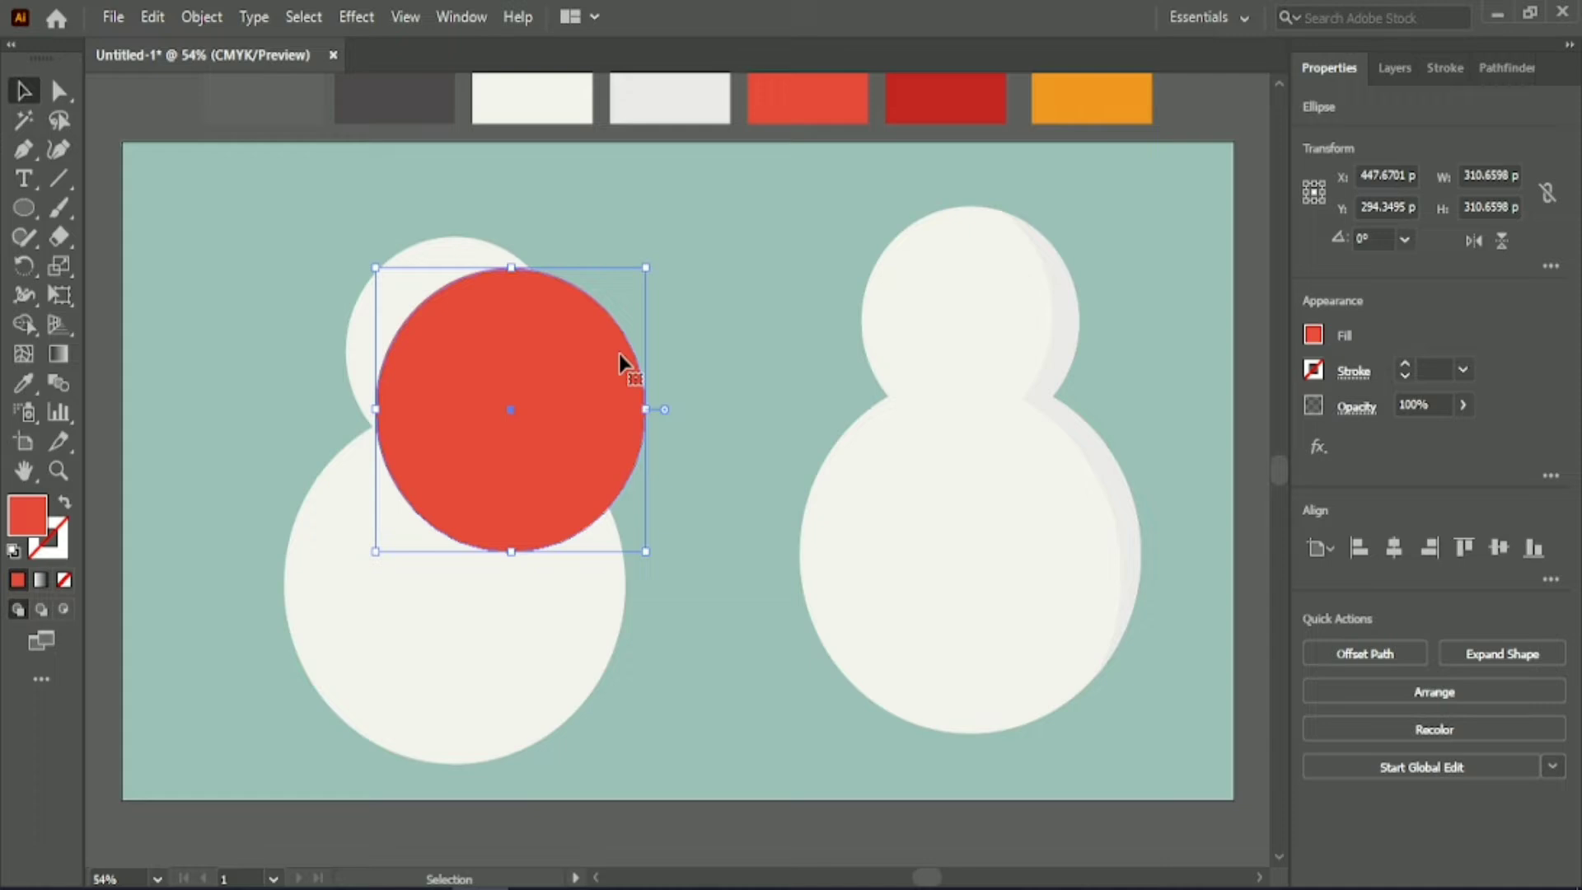
pyautogui.click(64, 504)
pyautogui.moveTo(511, 412); pyautogui.dragTo(456, 368)
# Enlarge the red outline circle to about 324 px in diameter and align it horizontally with the left head and body circles.
pyautogui.moveTo(279, 231); pyautogui.dragTo(583, 616)
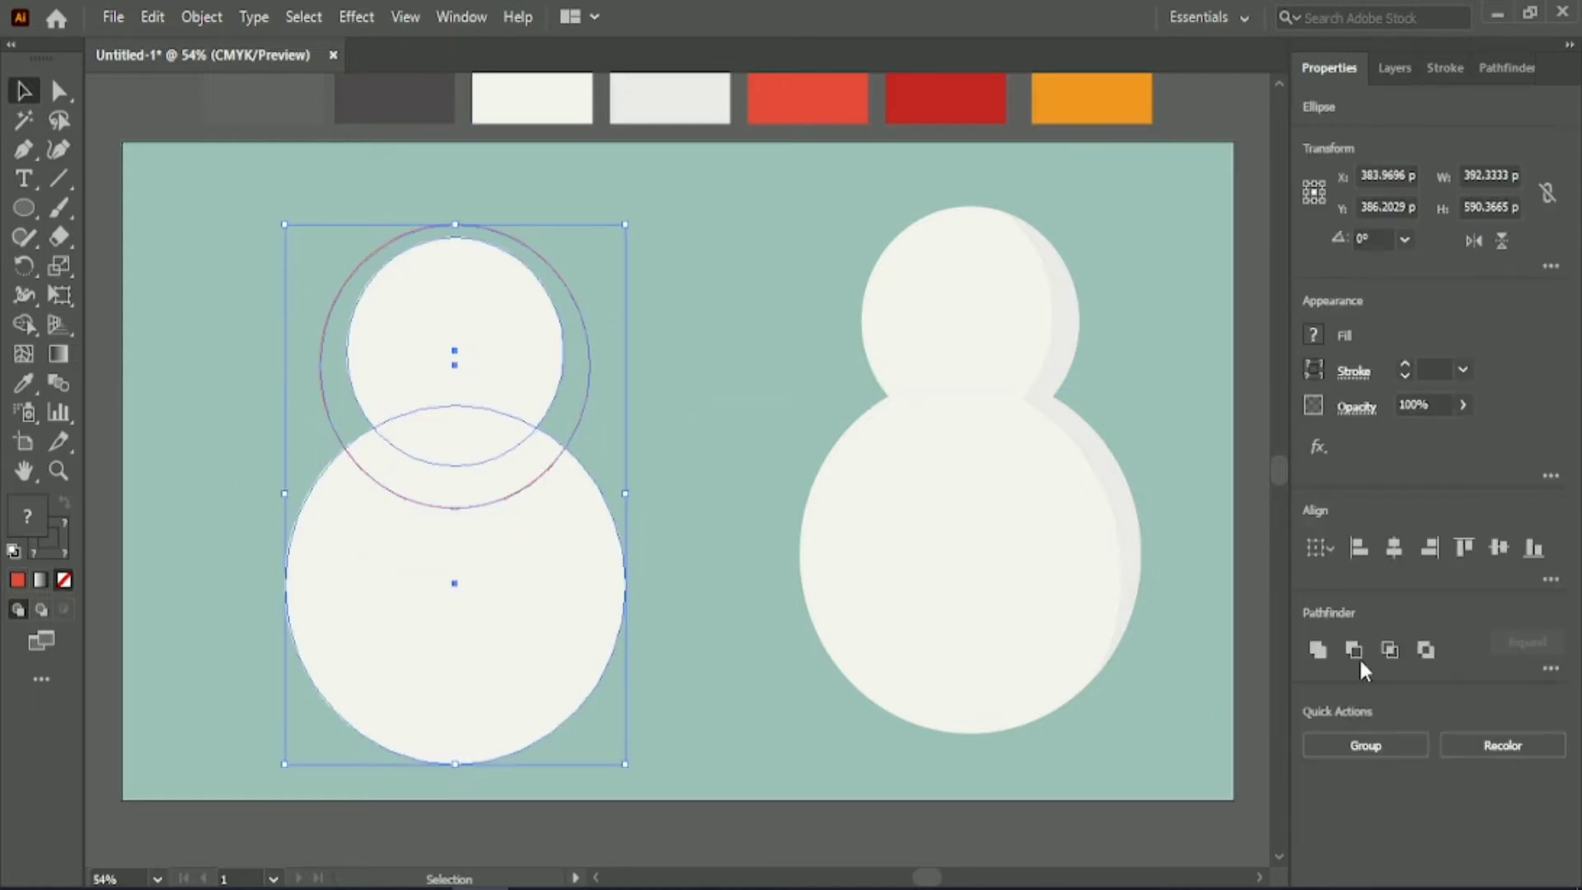
pyautogui.click(608, 371)
pyautogui.click(589, 360)
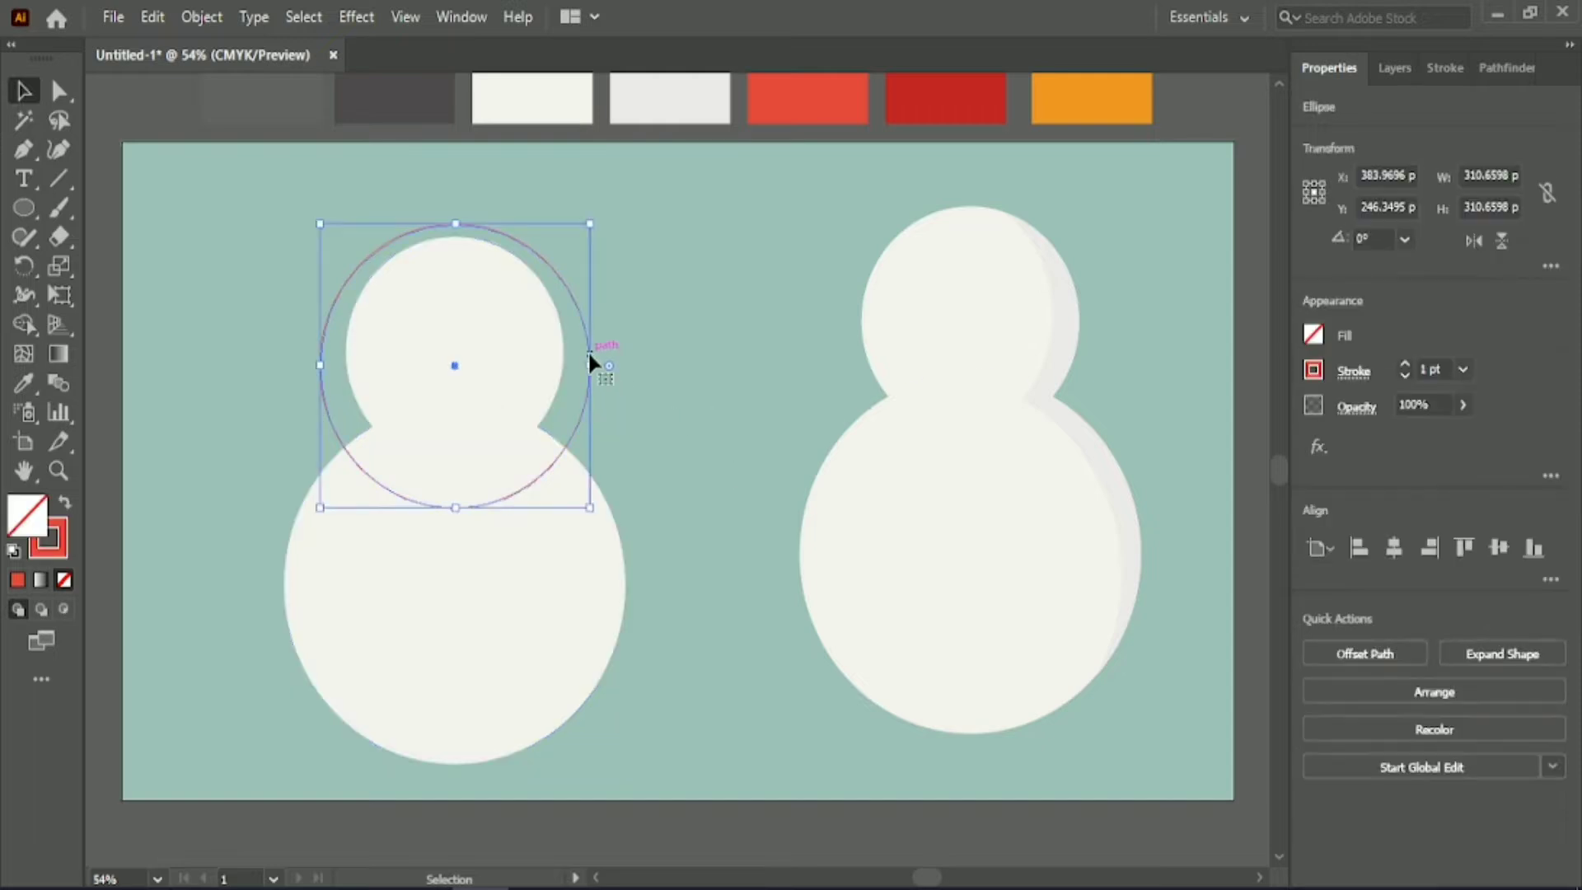
pyautogui.moveTo(589, 360); pyautogui.dragTo(601, 365)
pyautogui.click(354, 294)
pyautogui.moveTo(356, 303); pyautogui.dragTo(494, 494)
pyautogui.click(1391, 550)
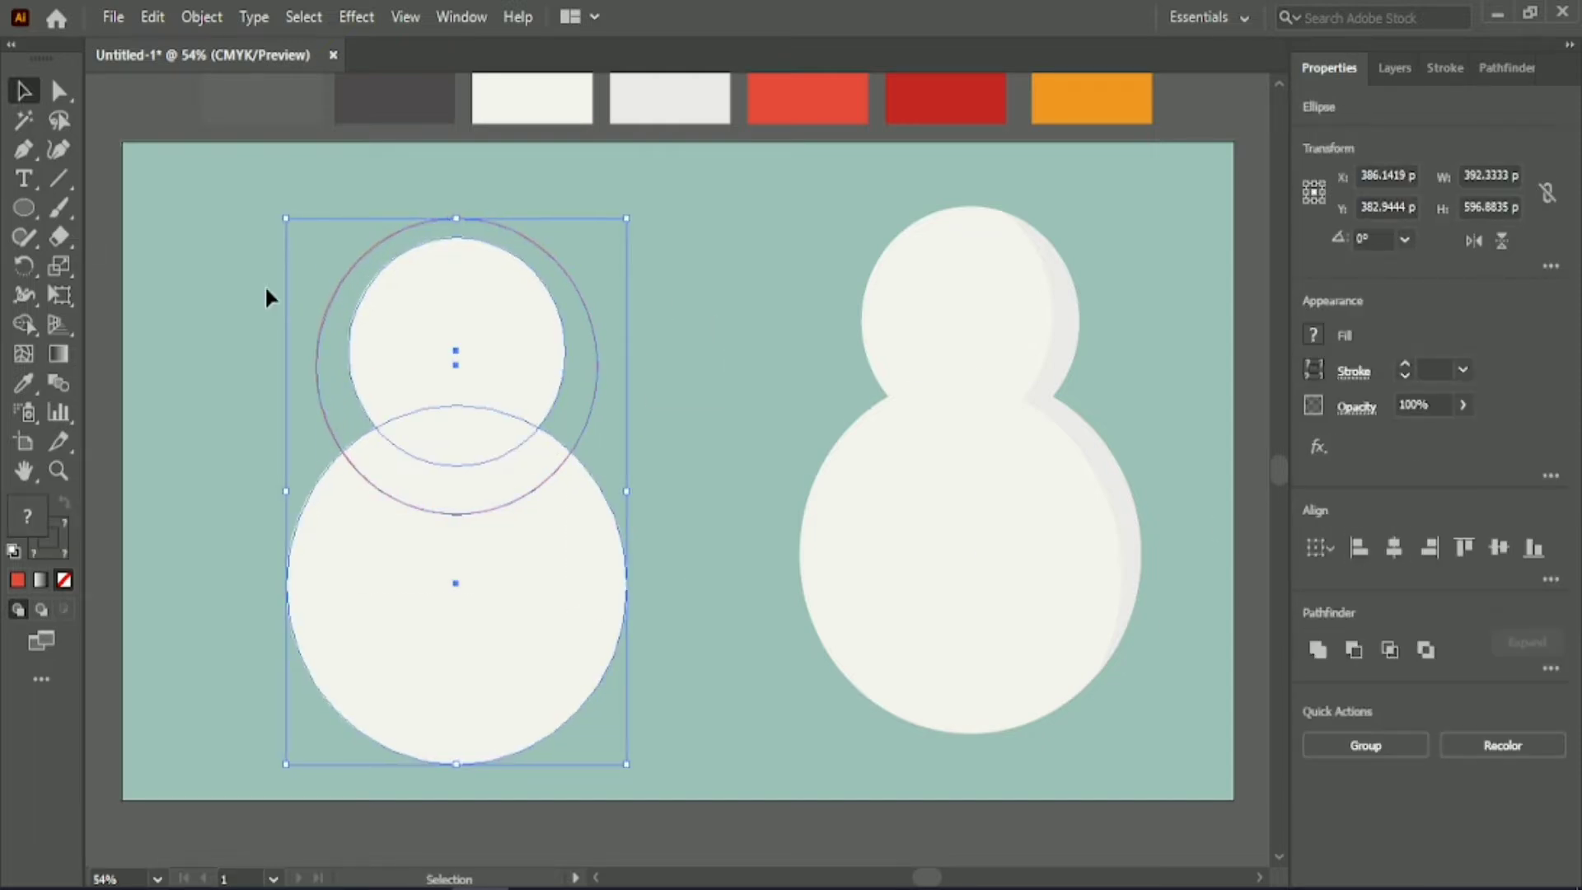
# Swap the red circle's stroke back to its fill and apply the bright red swatch colour.
pyautogui.click(191, 342)
pyautogui.click(318, 370)
pyautogui.click(64, 502)
pyautogui.click(24, 384)
pyautogui.click(812, 100)
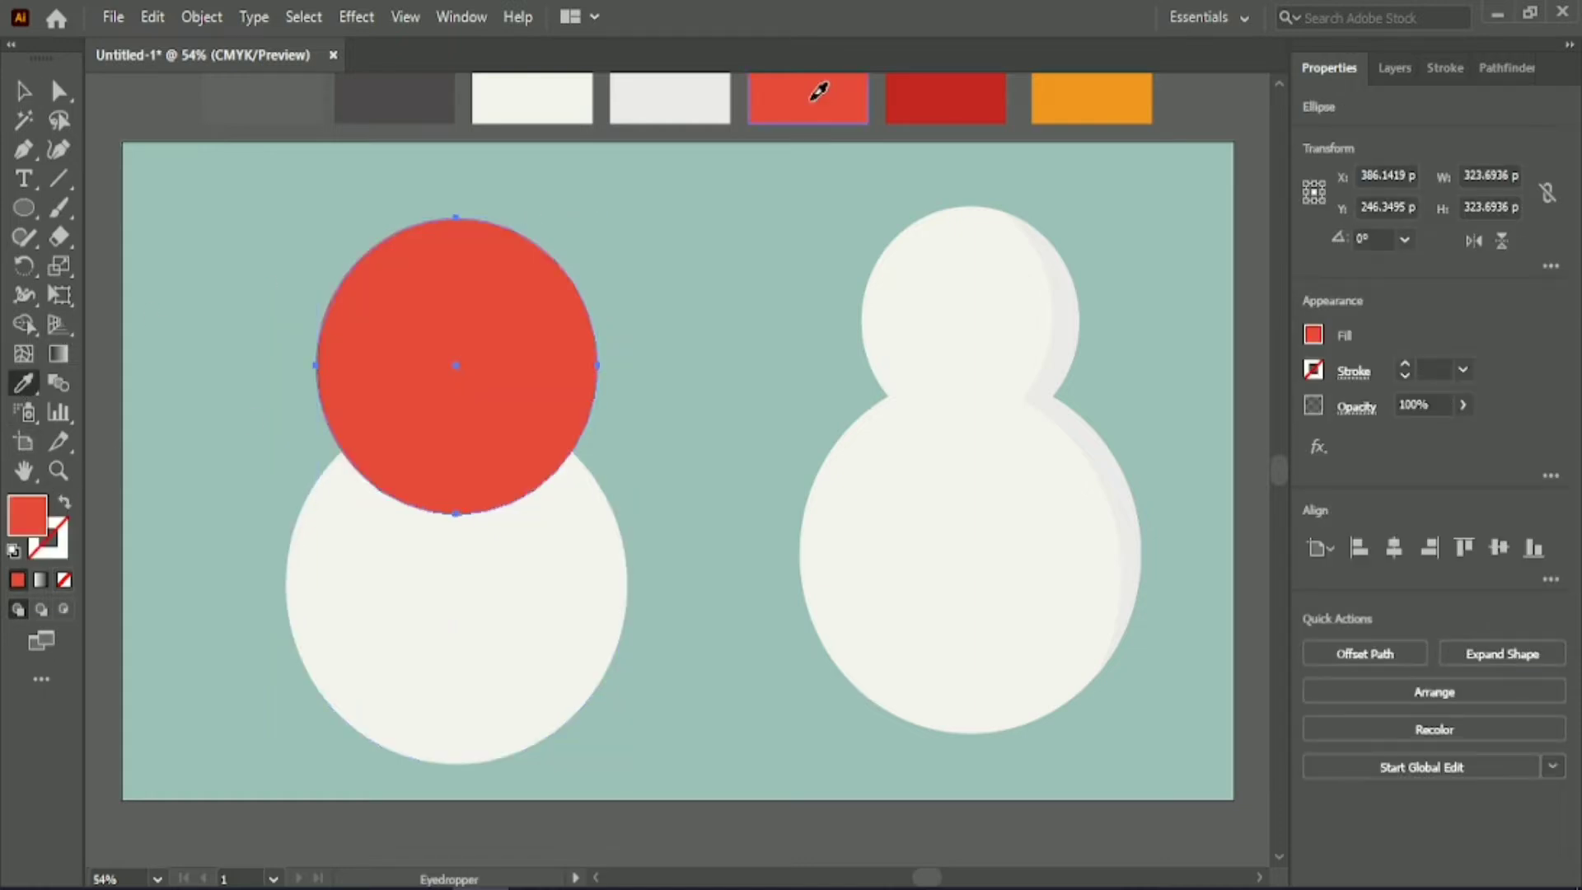
pyautogui.click(24, 90)
# Cut away the head and outer red areas with Shape Builder, keeping a curved red scarf band on the left body.
pyautogui.click(185, 256)
pyautogui.click(509, 323)
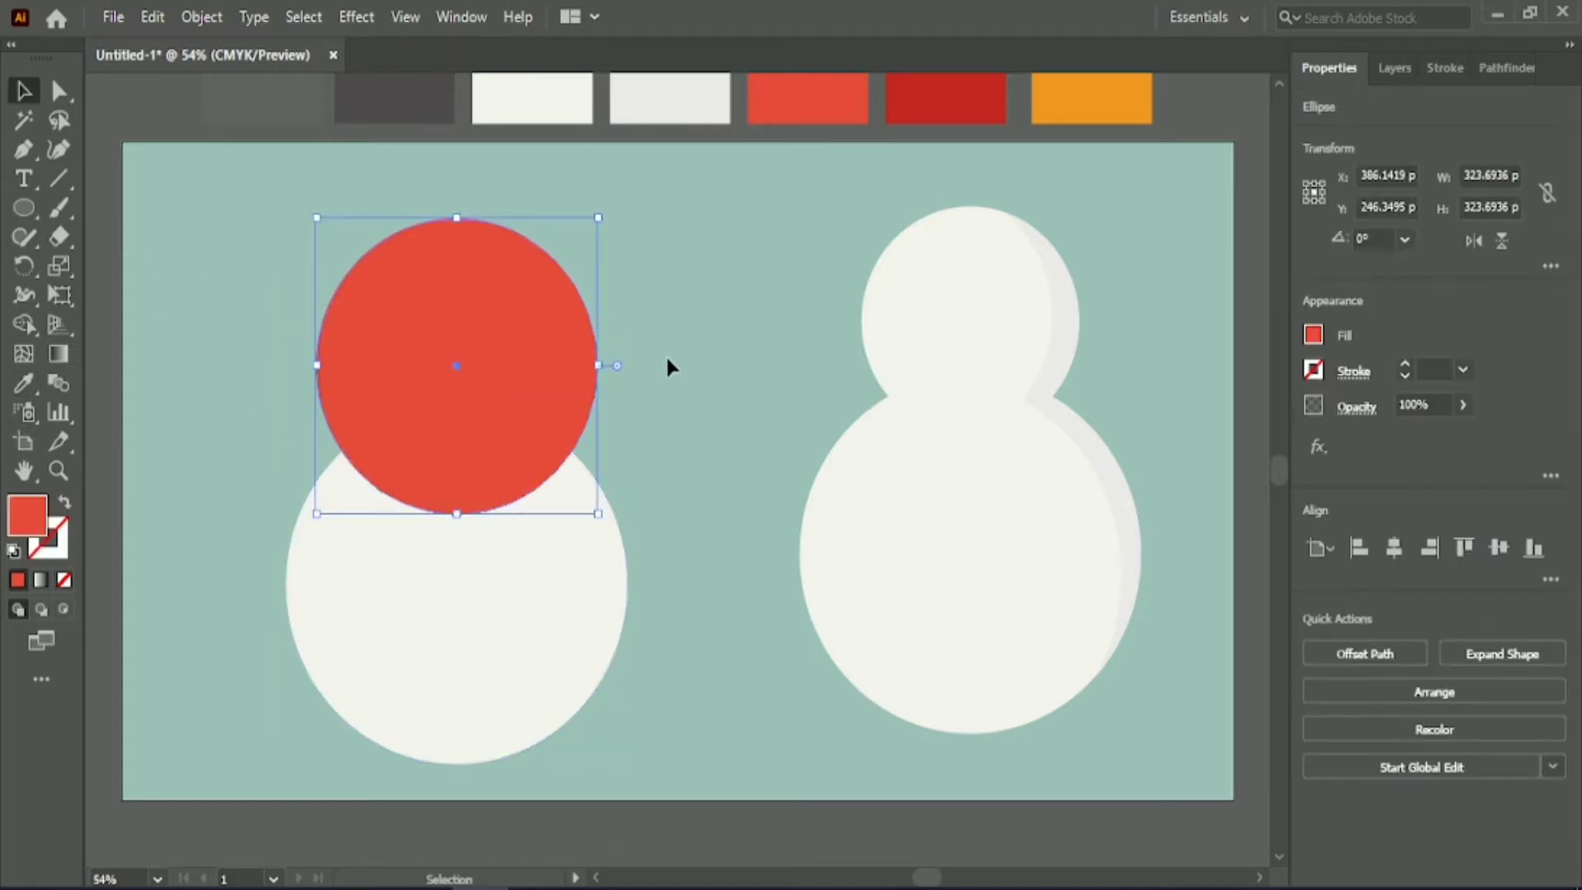
pyautogui.keyDown('shift'); pyautogui.click(558, 583); pyautogui.keyUp('shift')
pyautogui.click(23, 324)
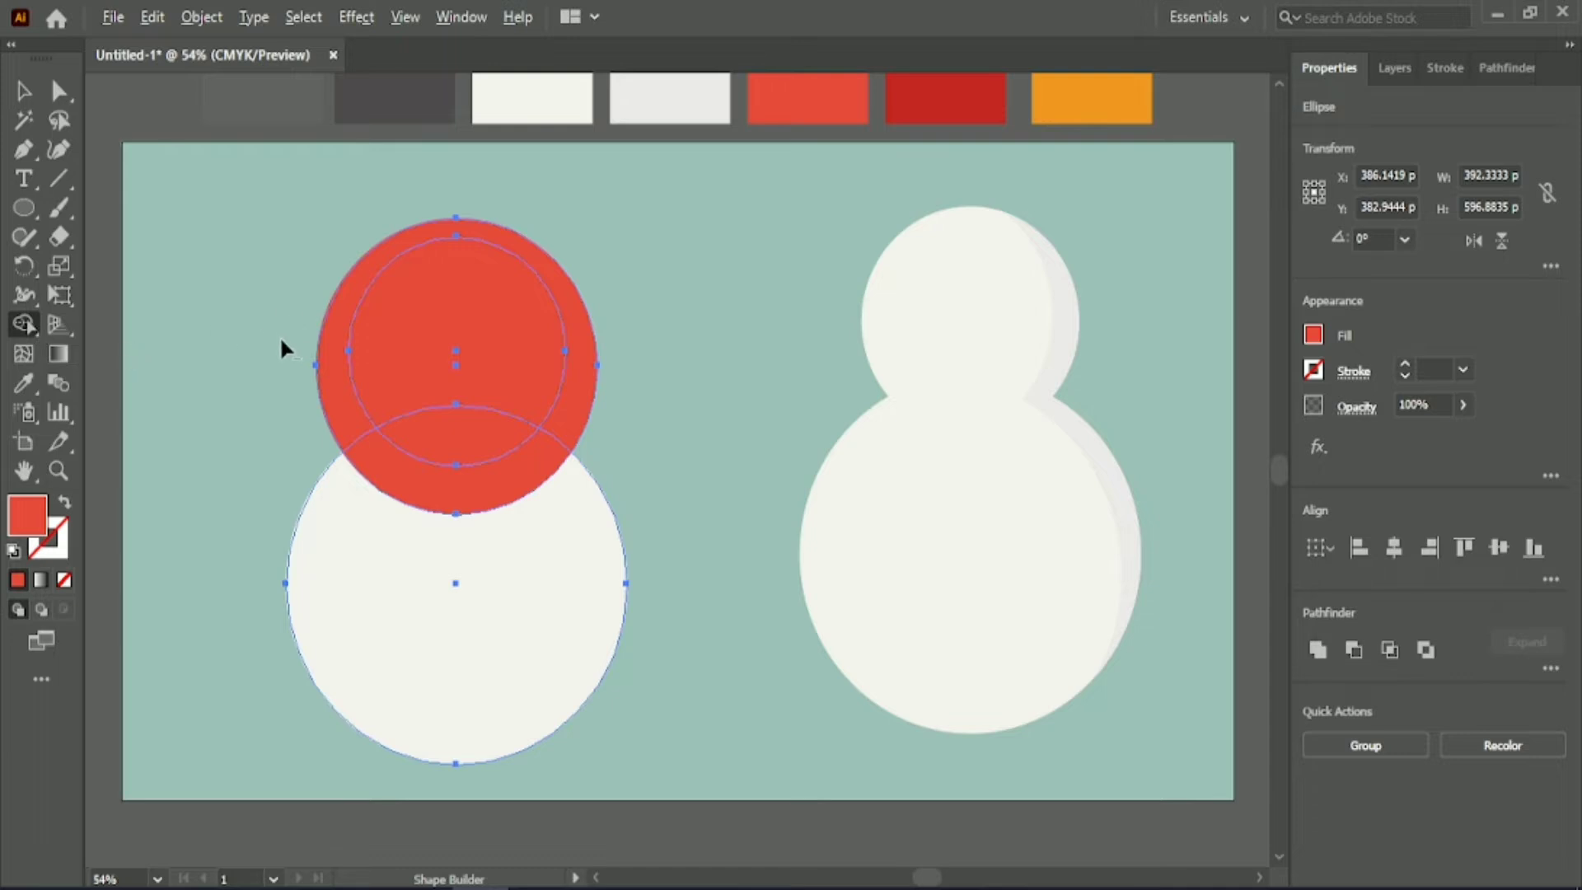
pyautogui.moveTo(279, 334)
pyautogui.mouseDown()
pyautogui.moveTo(577, 351)
pyautogui.moveTo(634, 371)
pyautogui.mouseUp()
pyautogui.keyDown('alt'); pyautogui.click(449, 408); pyautogui.keyUp('alt')
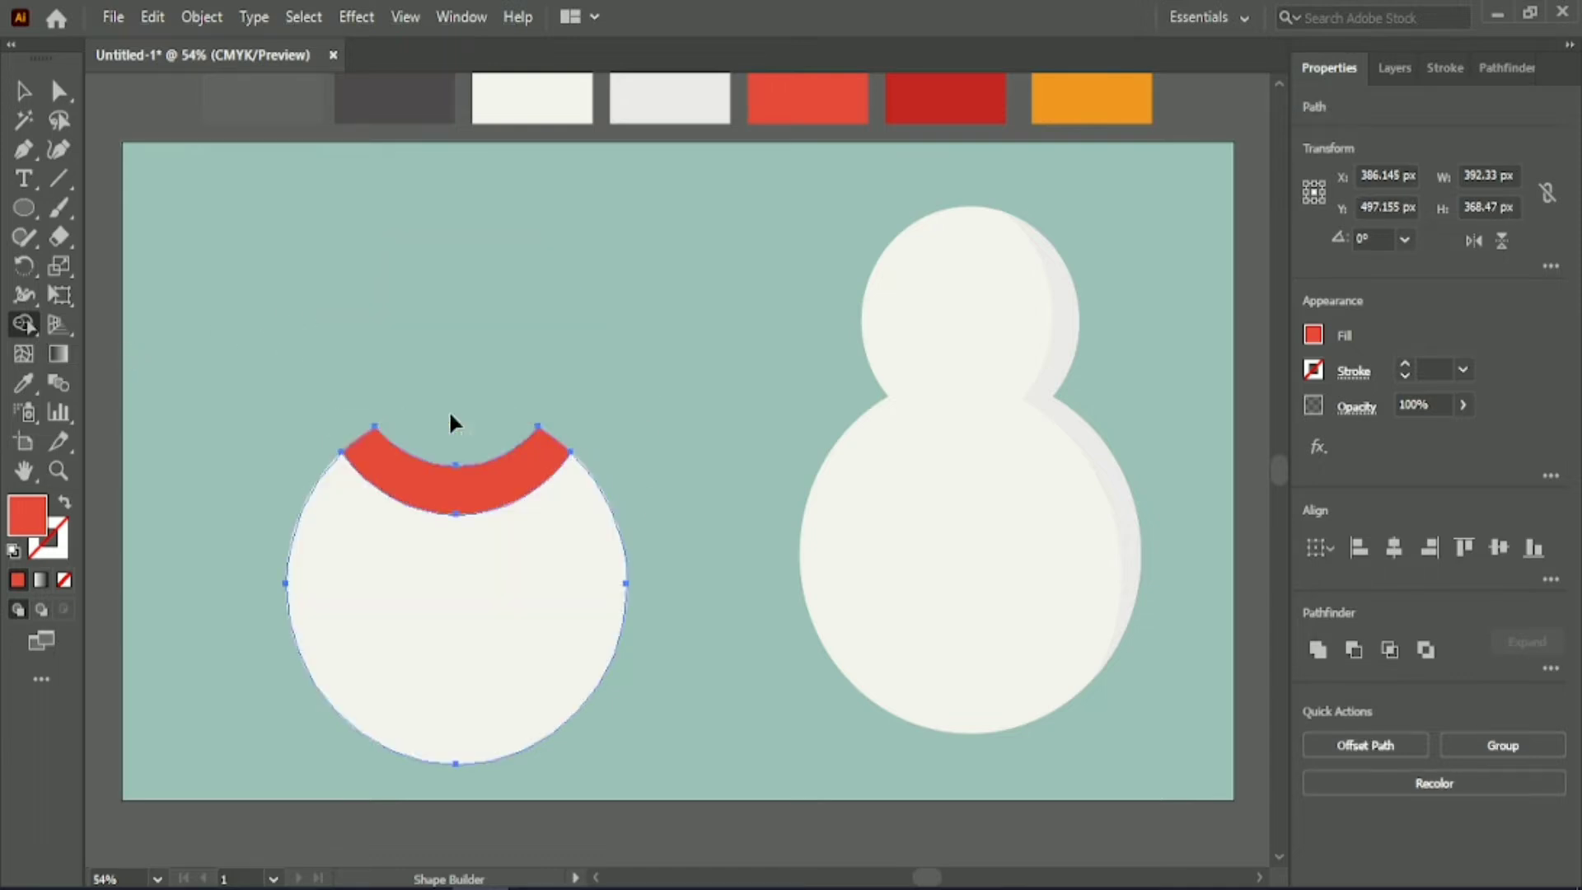
# Move the red scarf band onto the neck of the shaded snowman.
pyautogui.click(25, 92)
pyautogui.click(456, 498)
pyautogui.moveTo(455, 497); pyautogui.dragTo(961, 458)
pyautogui.scroll(1, 1020, 776)
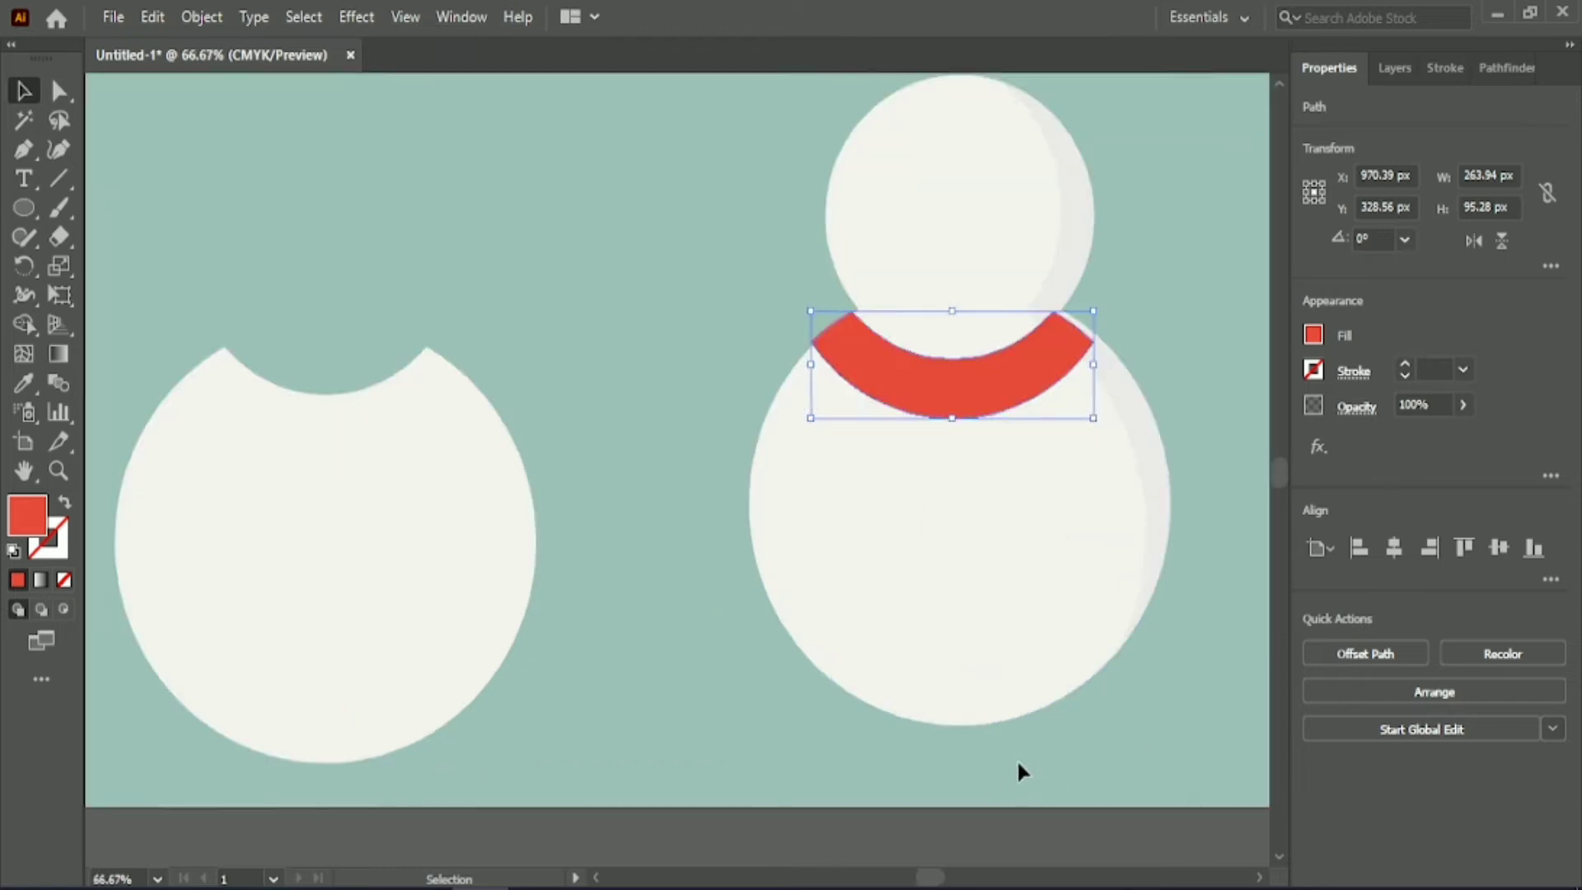
# Ungroup the shaded snowman and its nested shading group into separate shapes.
pyautogui.moveTo(926, 877); pyautogui.dragTo(932, 879)
pyautogui.click(1125, 340)
pyautogui.scroll(2, 712, 204)
pyautogui.click(901, 262)
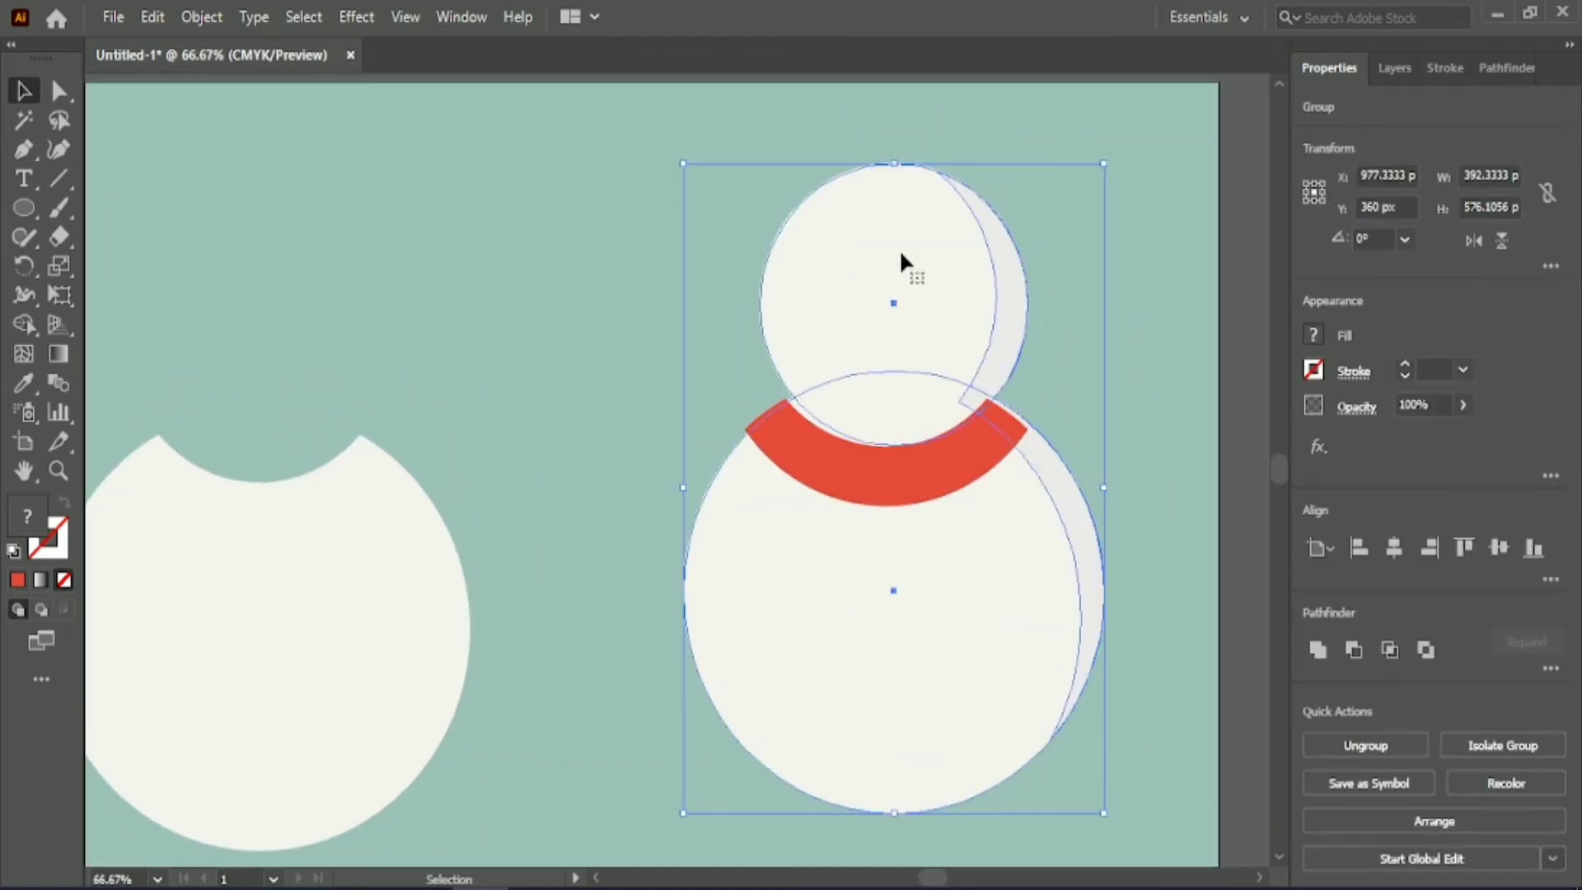
pyautogui.click(1312, 743)
pyautogui.keyDown('shift'); pyautogui.click(1005, 278); pyautogui.keyUp('shift')
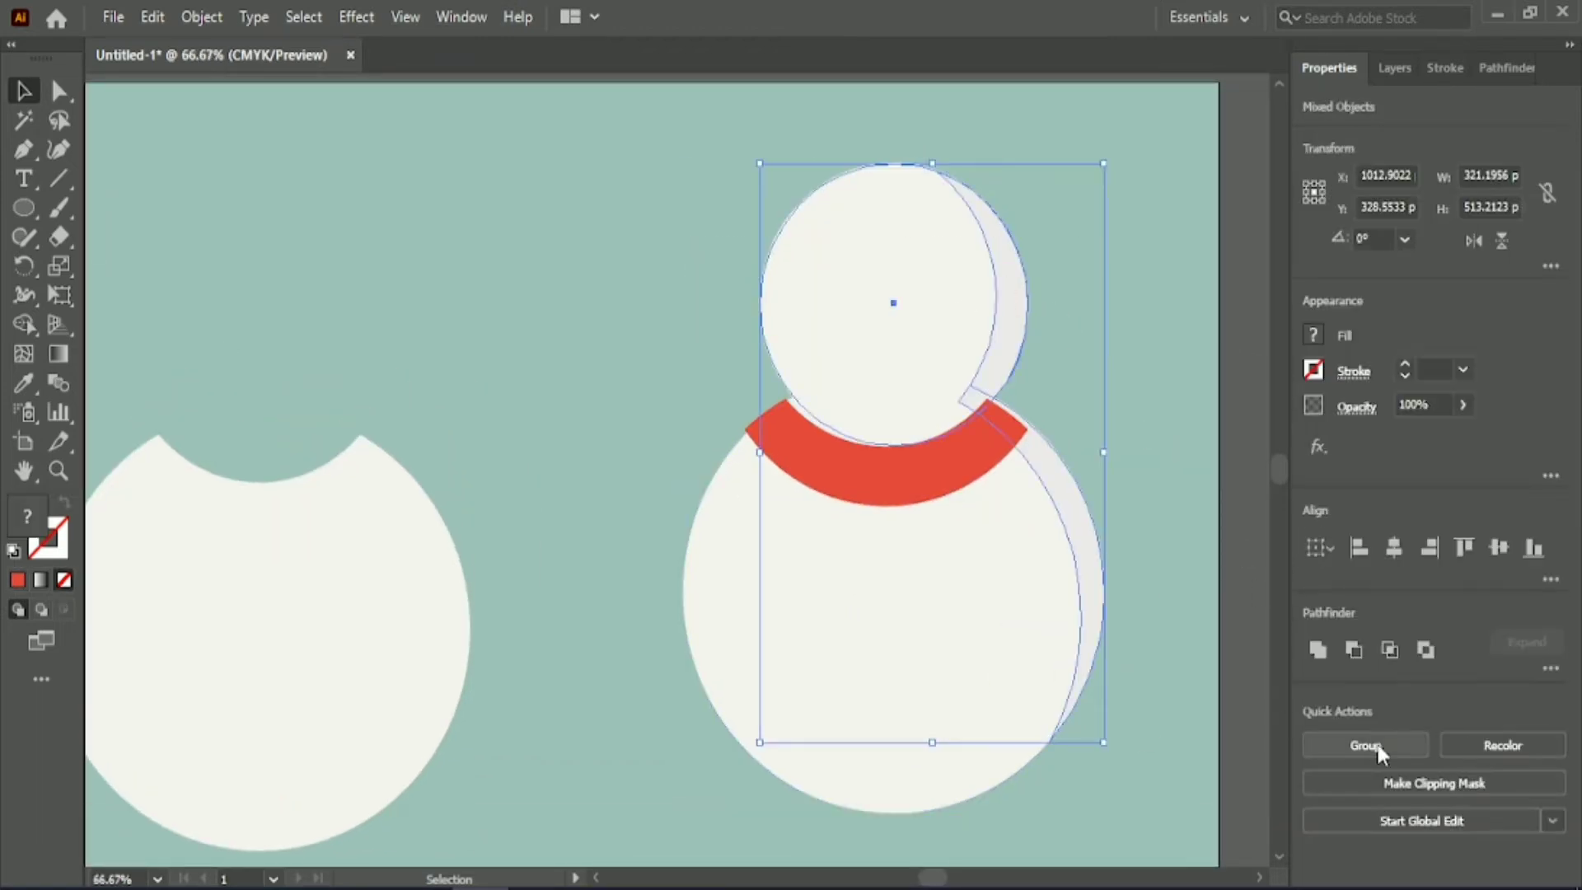
pyautogui.click(1254, 636)
pyautogui.click(1022, 299)
pyautogui.click(1501, 744)
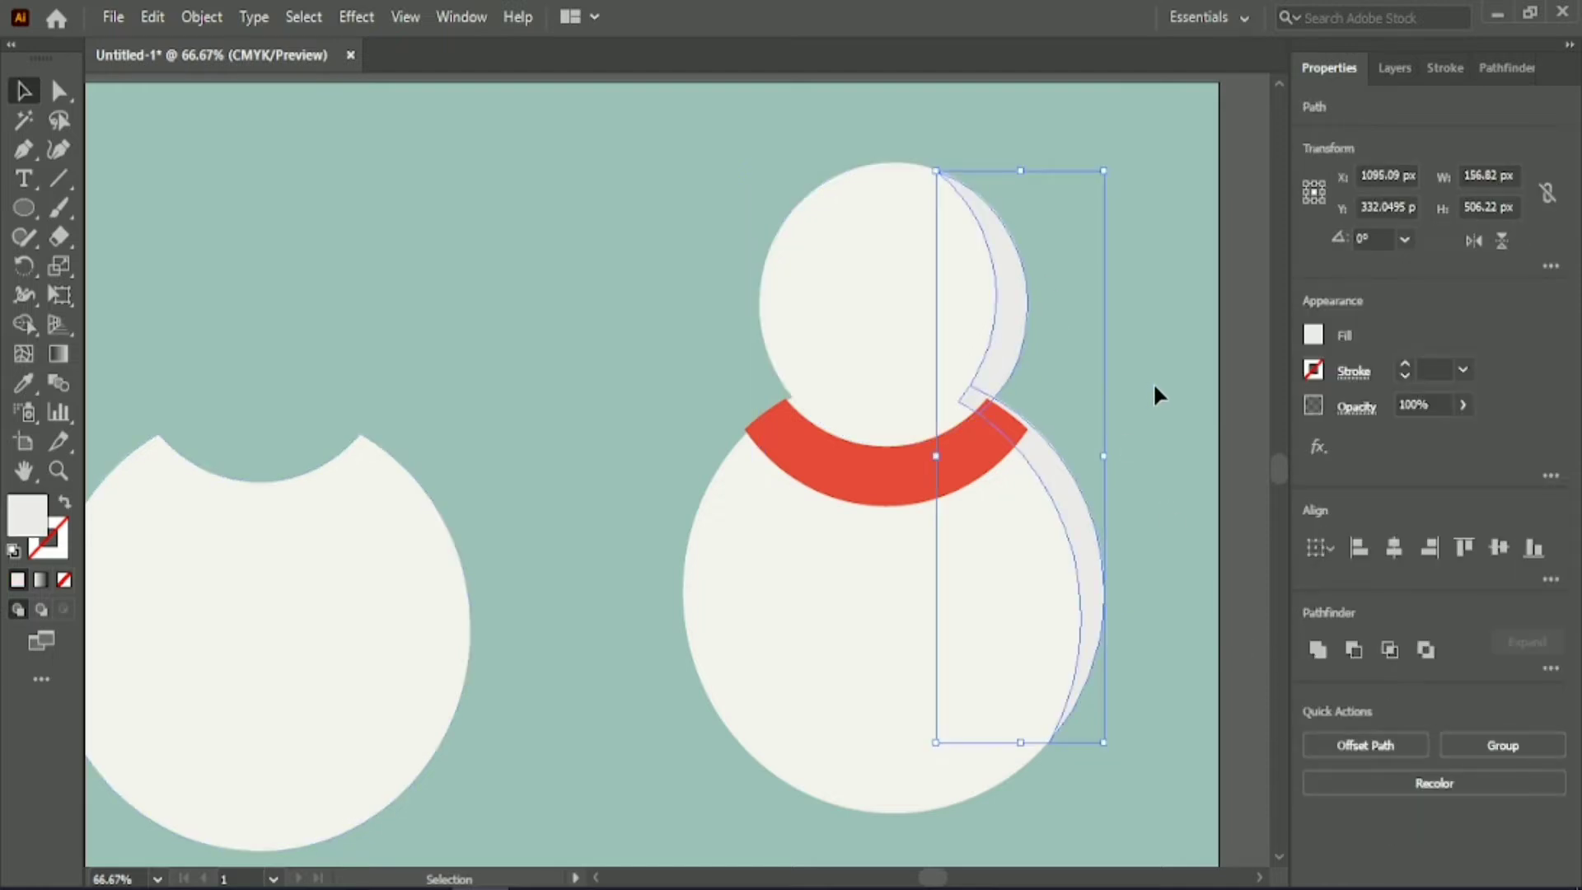
# Bring the head circle and its grey shading in front of the other snowman shapes.
pyautogui.moveTo(716, 252); pyautogui.dragTo(1050, 320)
pyautogui.rightClick(954, 251)
pyautogui.moveTo(1071, 669)
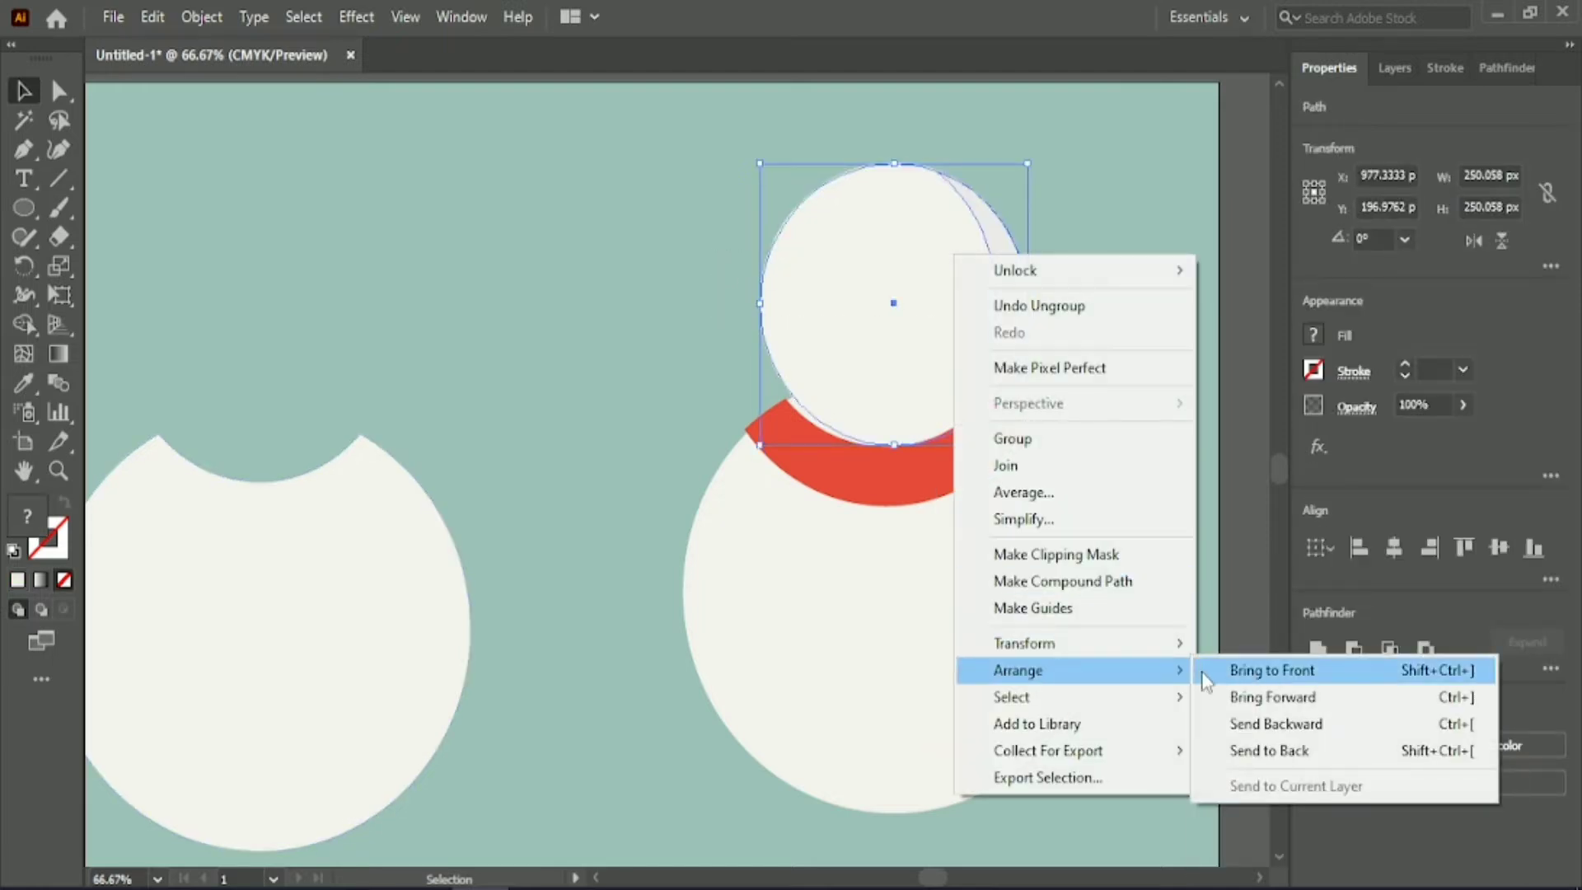
pyautogui.click(1240, 671)
pyautogui.click(1170, 630)
# Nudge the red scarf band about 6 px right and slightly up to centre it beneath the head.
pyautogui.click(853, 491)
pyautogui.press('Right')
pyautogui.press('Right')
pyautogui.press('Right')
pyautogui.press('Right')
pyautogui.press('Right')
pyautogui.press('Right')
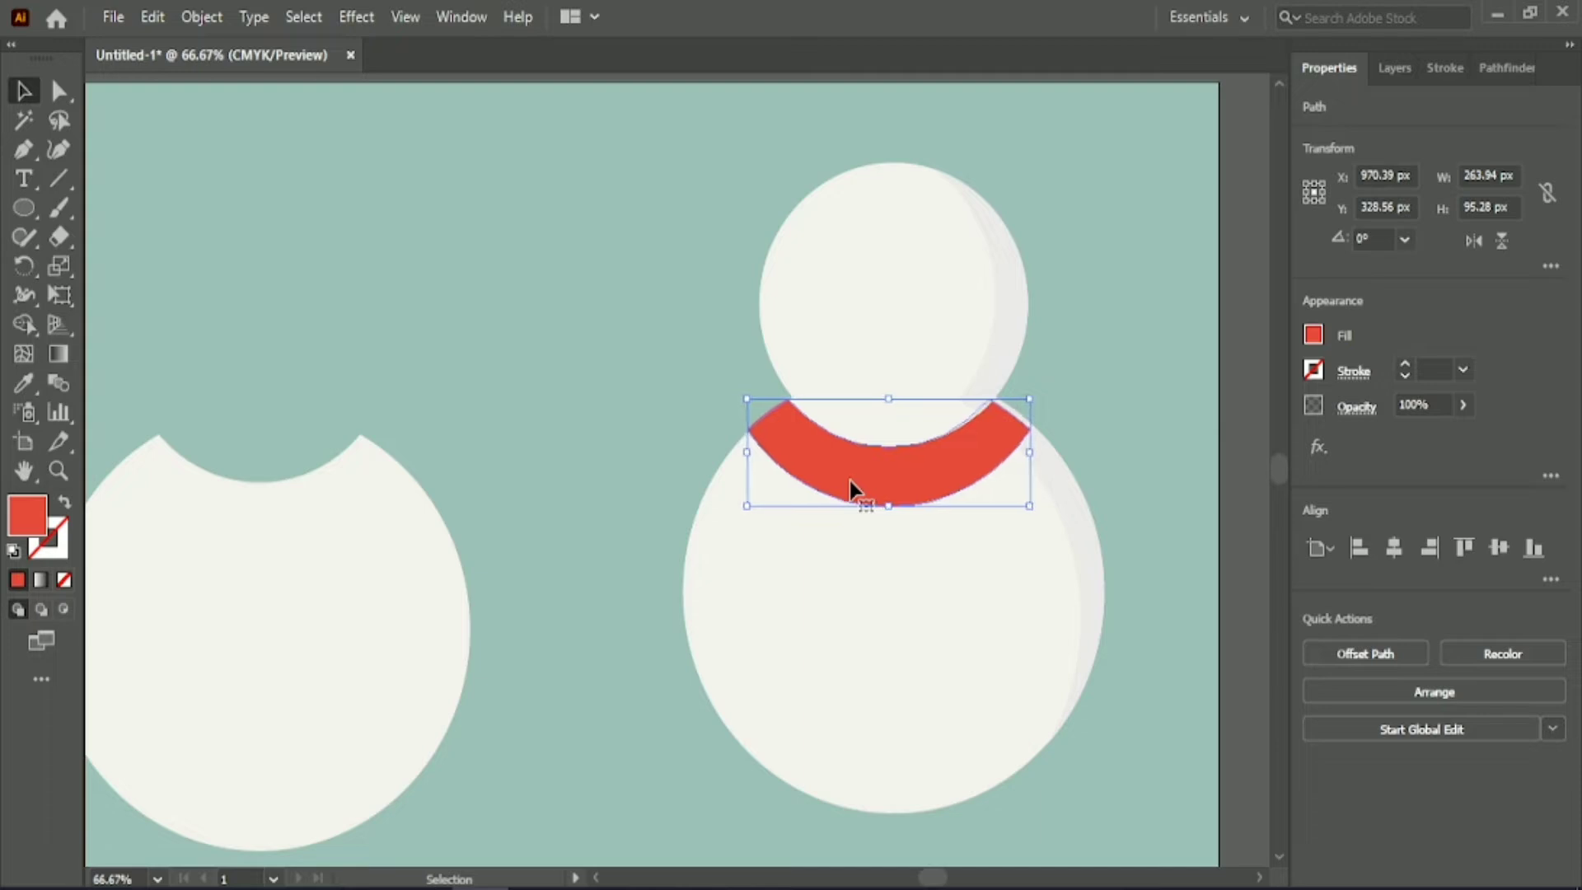
pyautogui.press('Up')
pyautogui.press('Up')
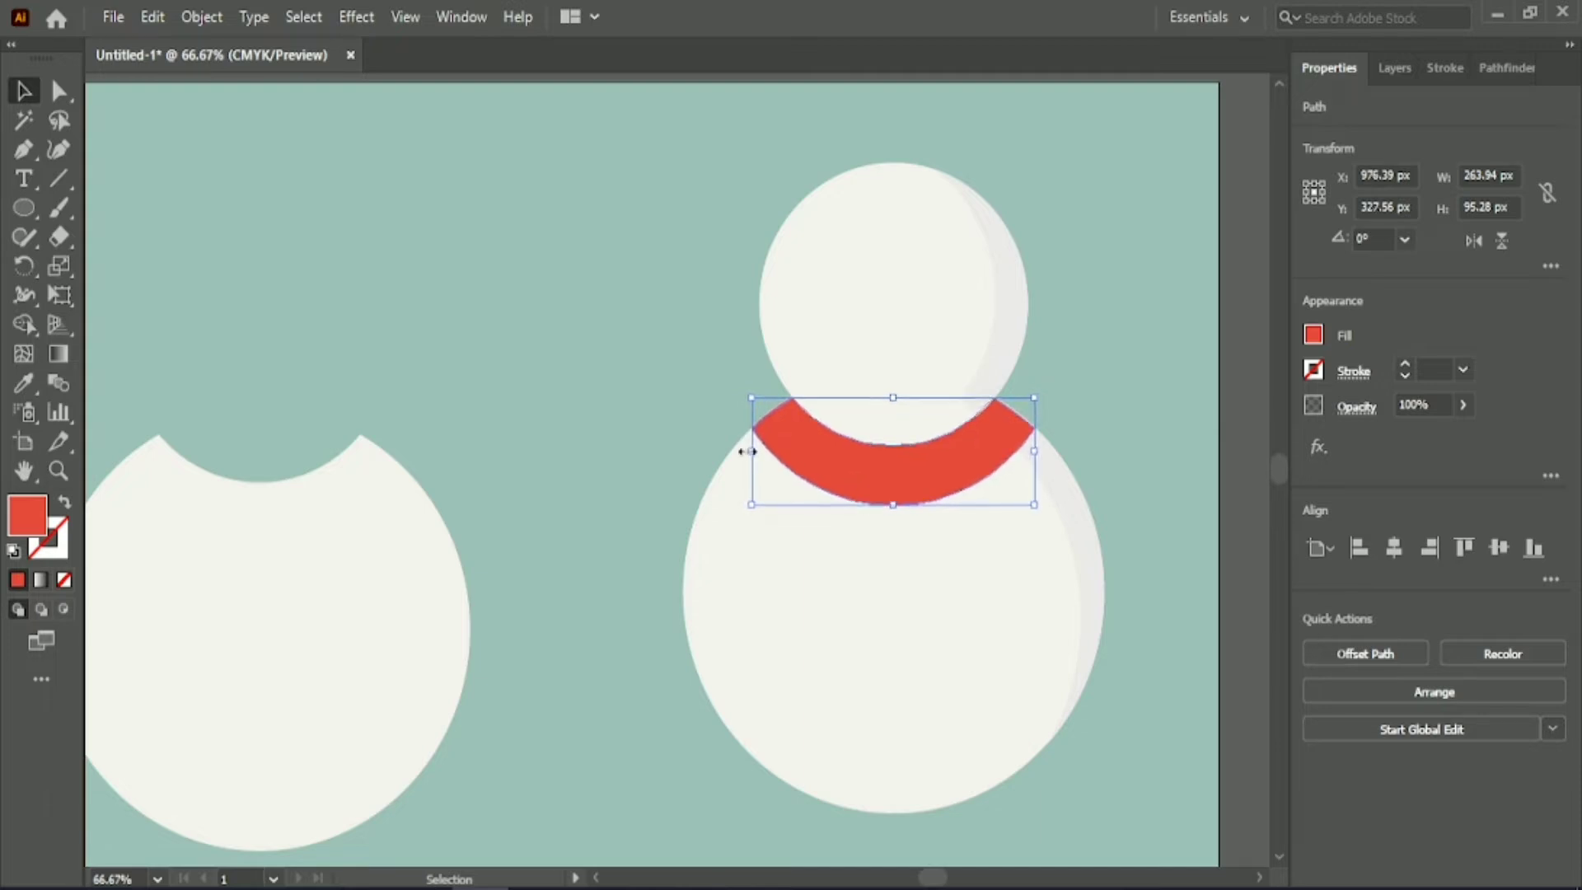
pyautogui.click(694, 387)
pyautogui.click(911, 476)
pyautogui.click(663, 396)
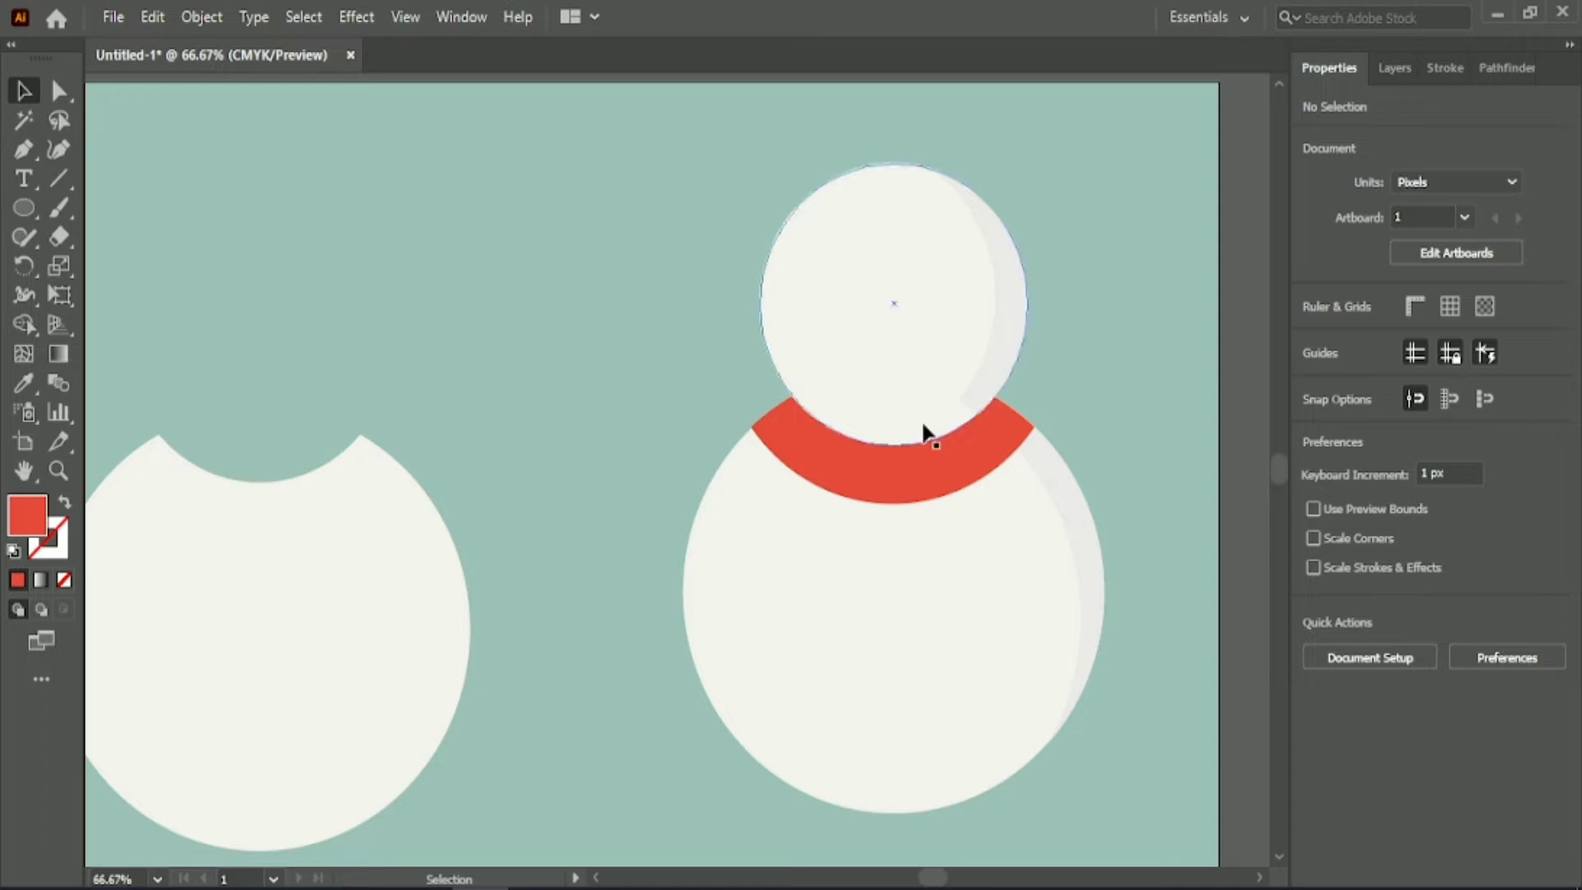
# Delete the leftover notched body shape beside the snowman.
pyautogui.click(339, 541)
pyautogui.press('Delete')
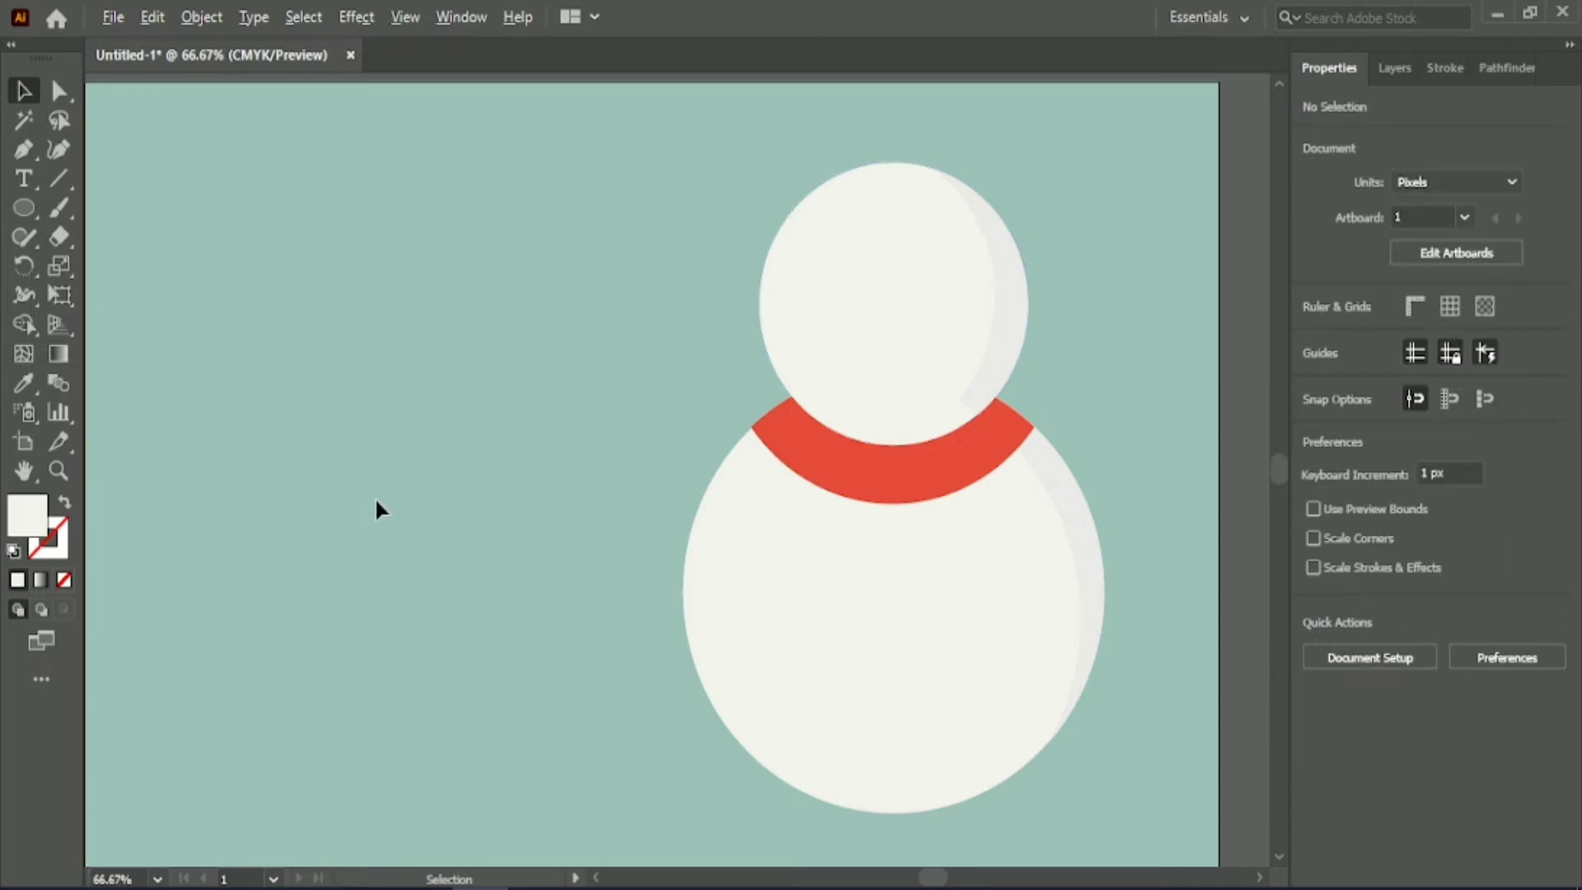
# Draw a closed, curved scarf tail with a notched end using the Pen tool, hanging from the scarf's lower left edge.
pyautogui.scroll(-1, 374, 496)
pyautogui.press('p')
pyautogui.scroll(2, 639, 577)
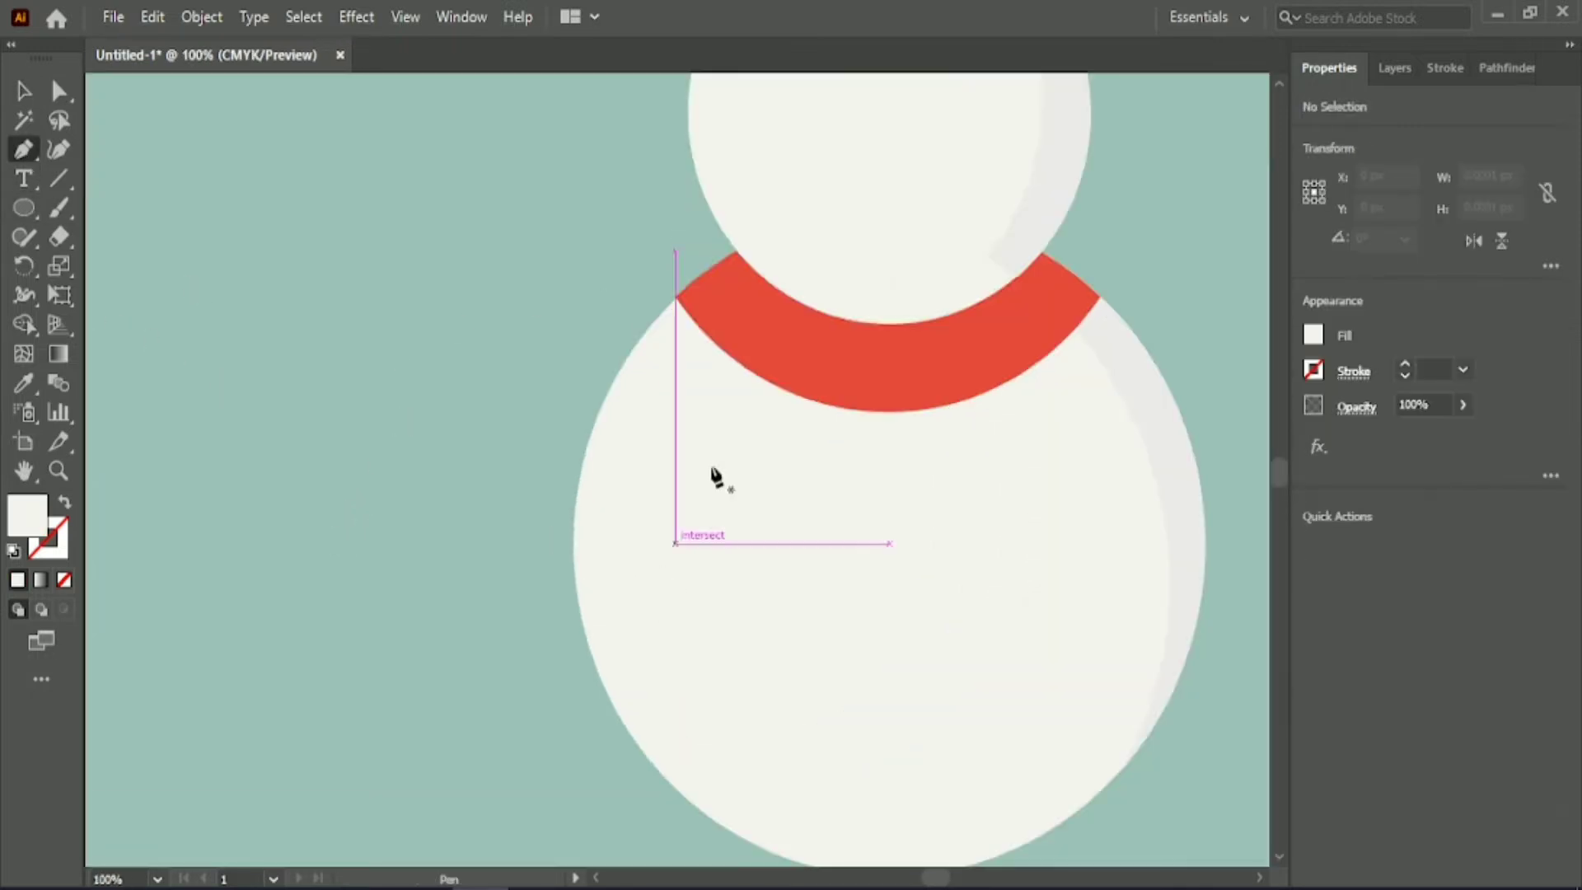
pyautogui.click(781, 386)
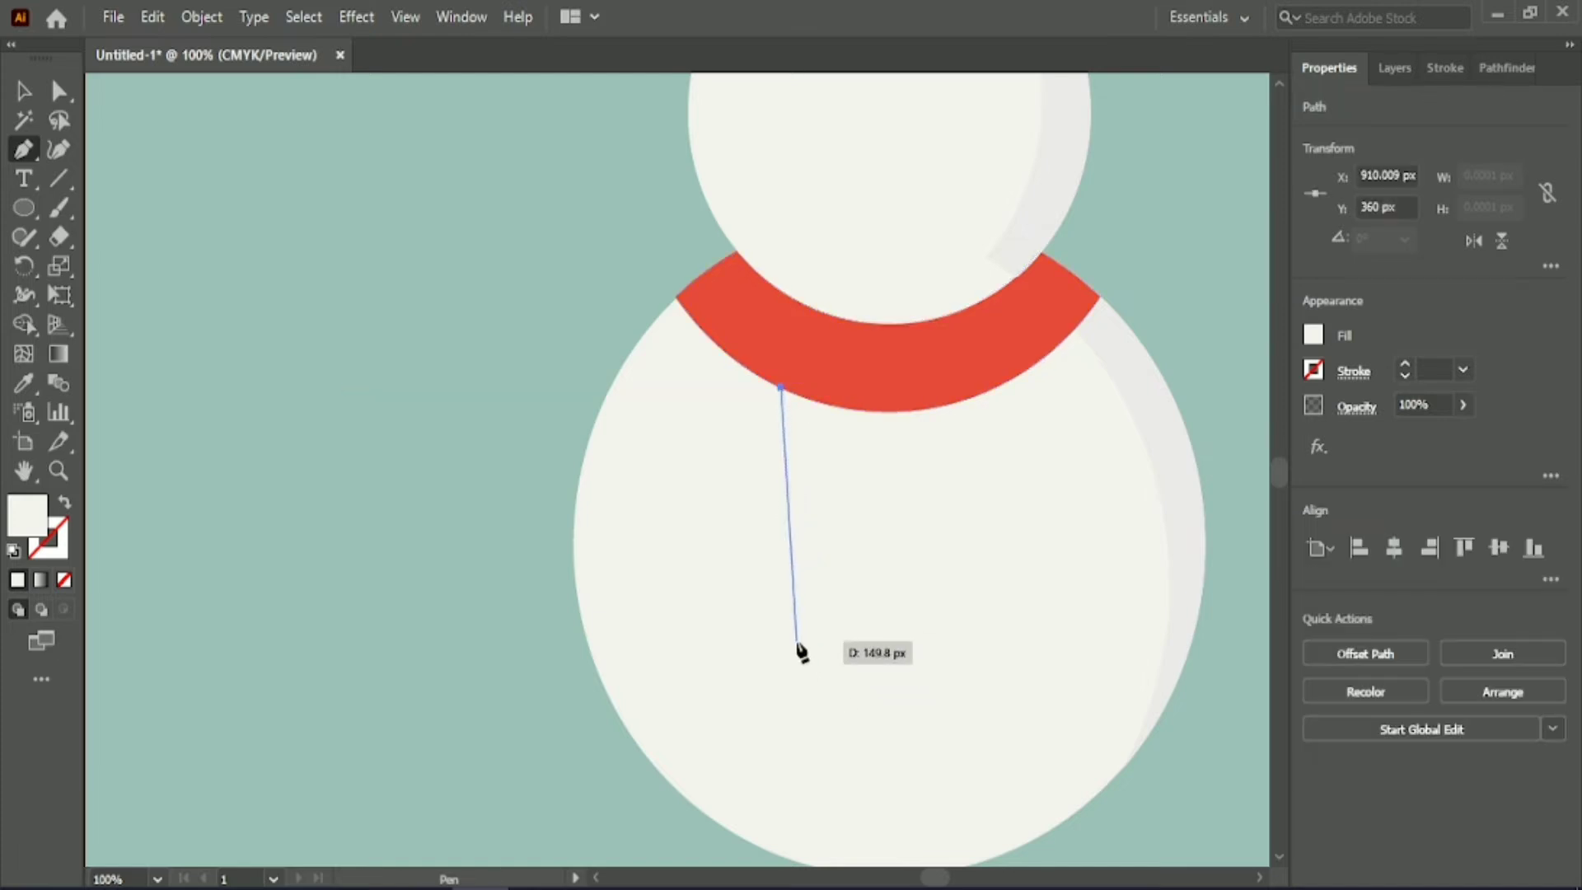
pyautogui.moveTo(894, 720); pyautogui.dragTo(895, 720)
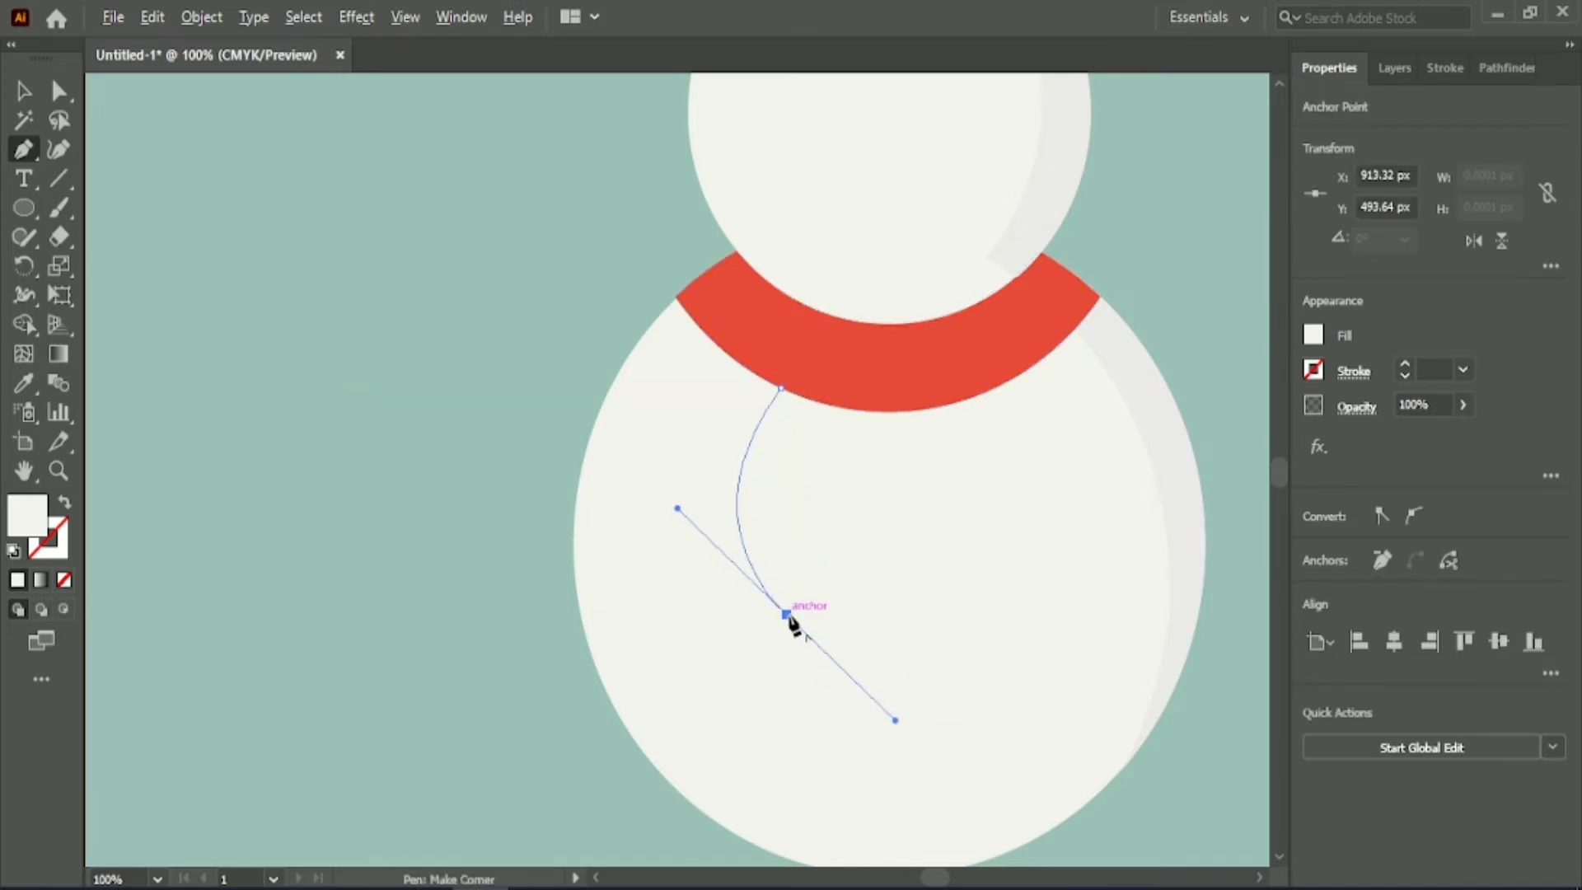
pyautogui.click(730, 601)
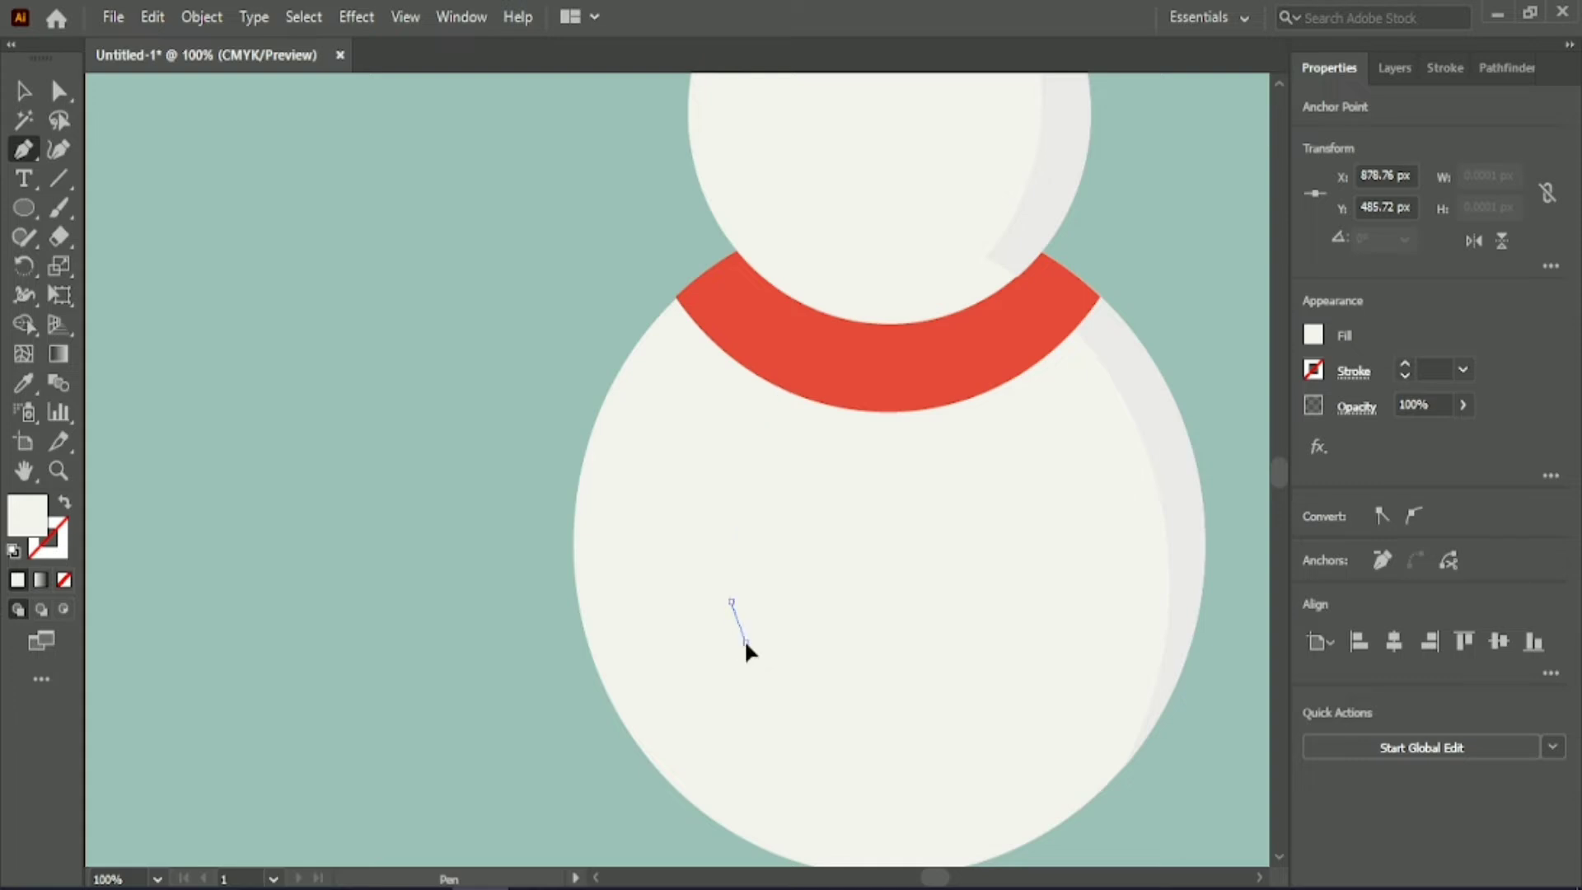
pyautogui.moveTo(736, 360); pyautogui.dragTo(846, 179)
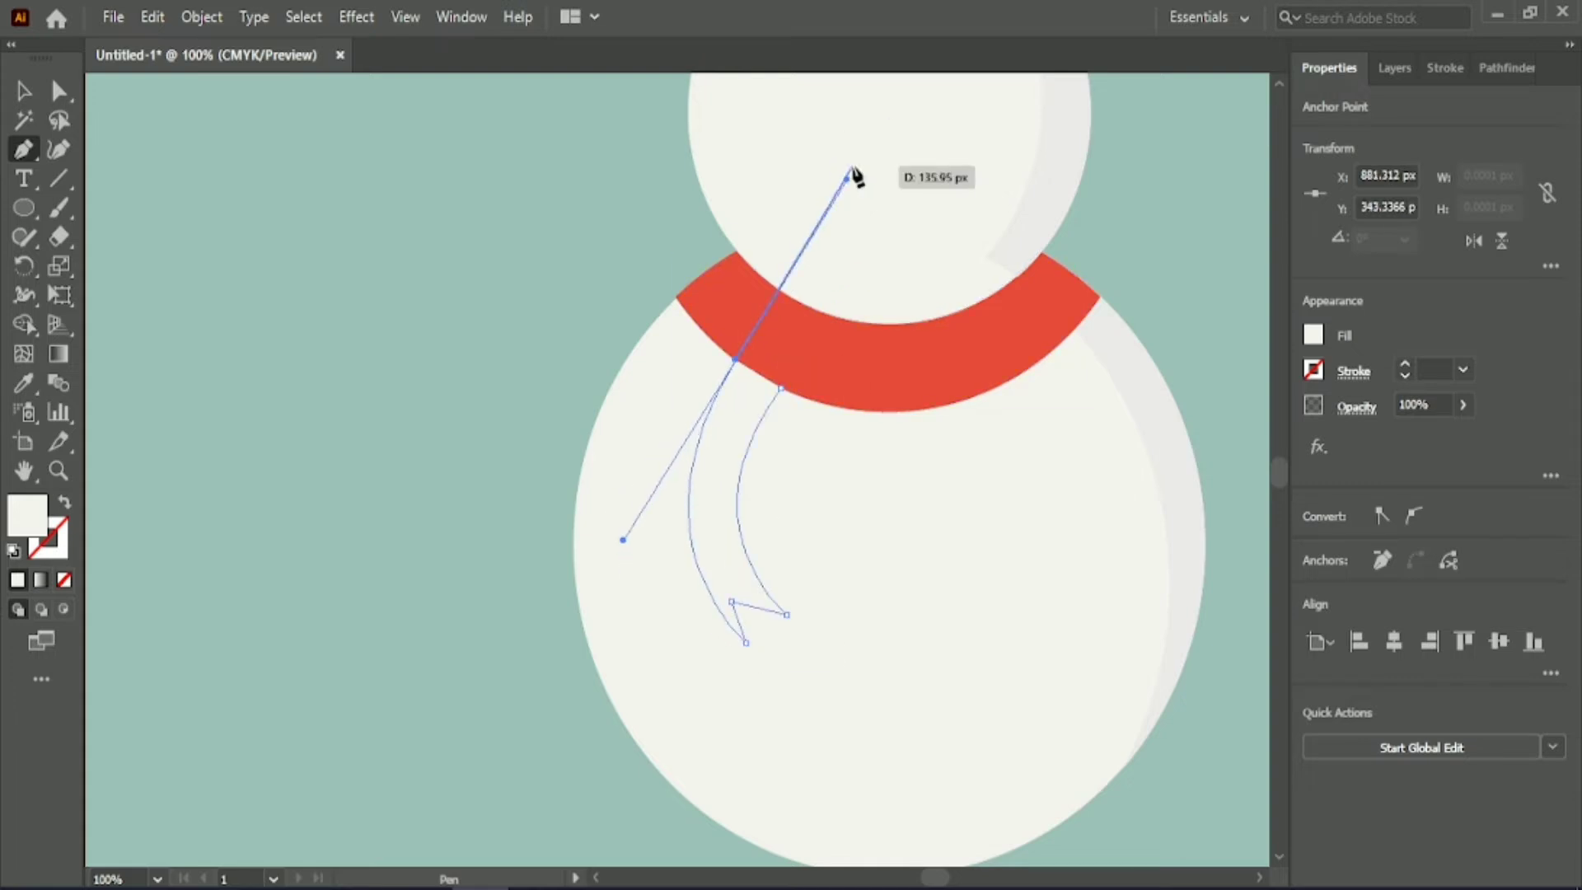
pyautogui.click(780, 387)
# Fill the scarf tail with the dark red swatch colour sampled above the artboard.
pyautogui.click(20, 386)
pyautogui.scroll(2, 1024, 381)
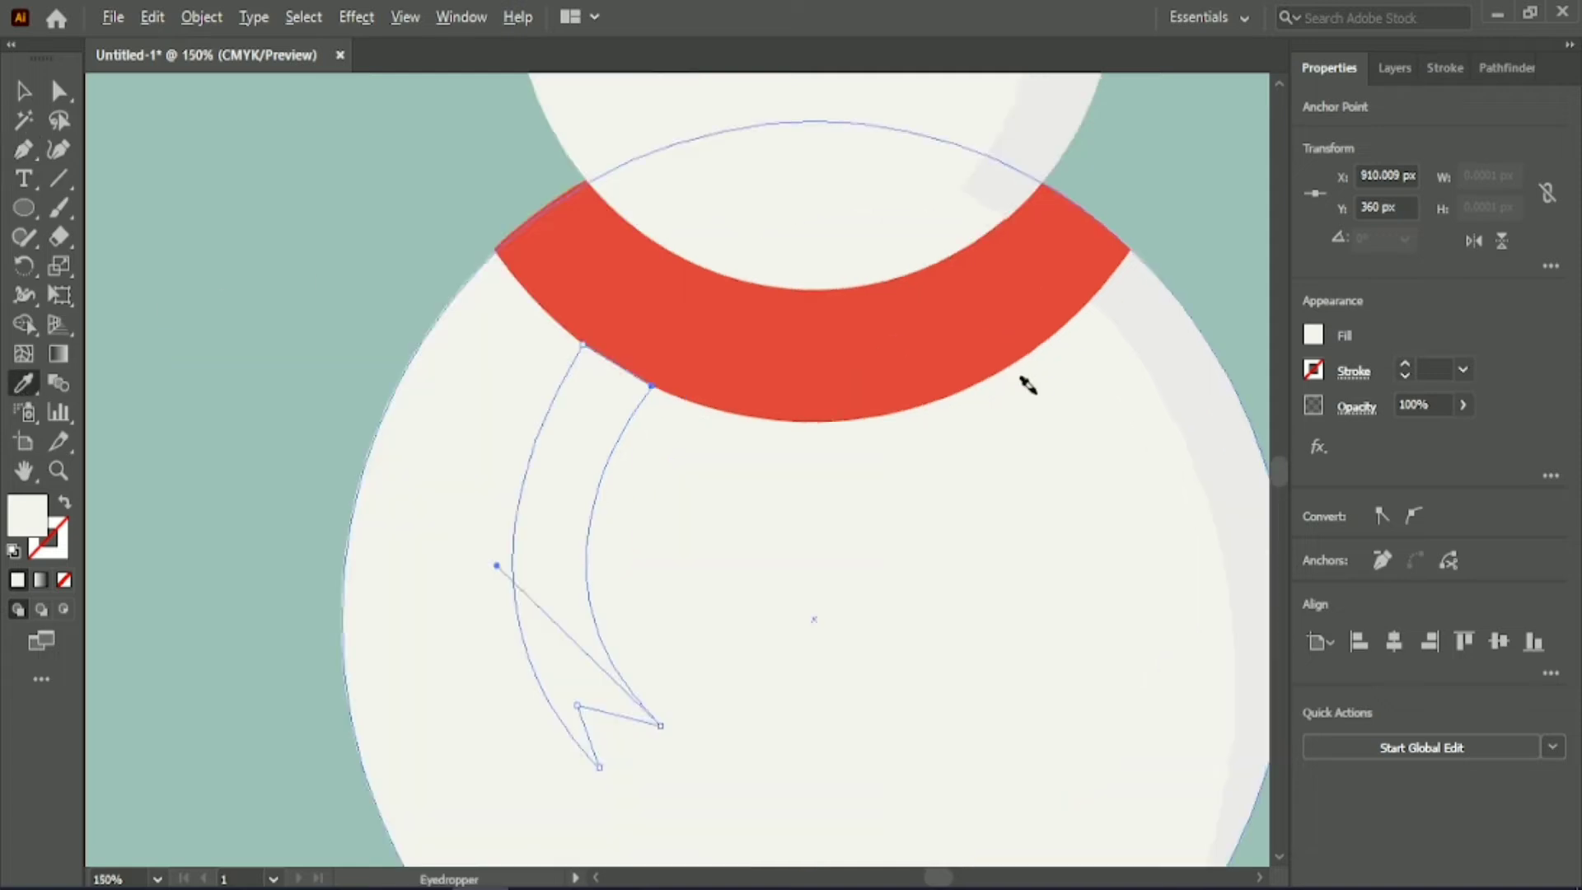
pyautogui.scroll(-4, 1024, 382)
pyautogui.click(936, 131)
pyautogui.click(20, 90)
pyautogui.click(132, 272)
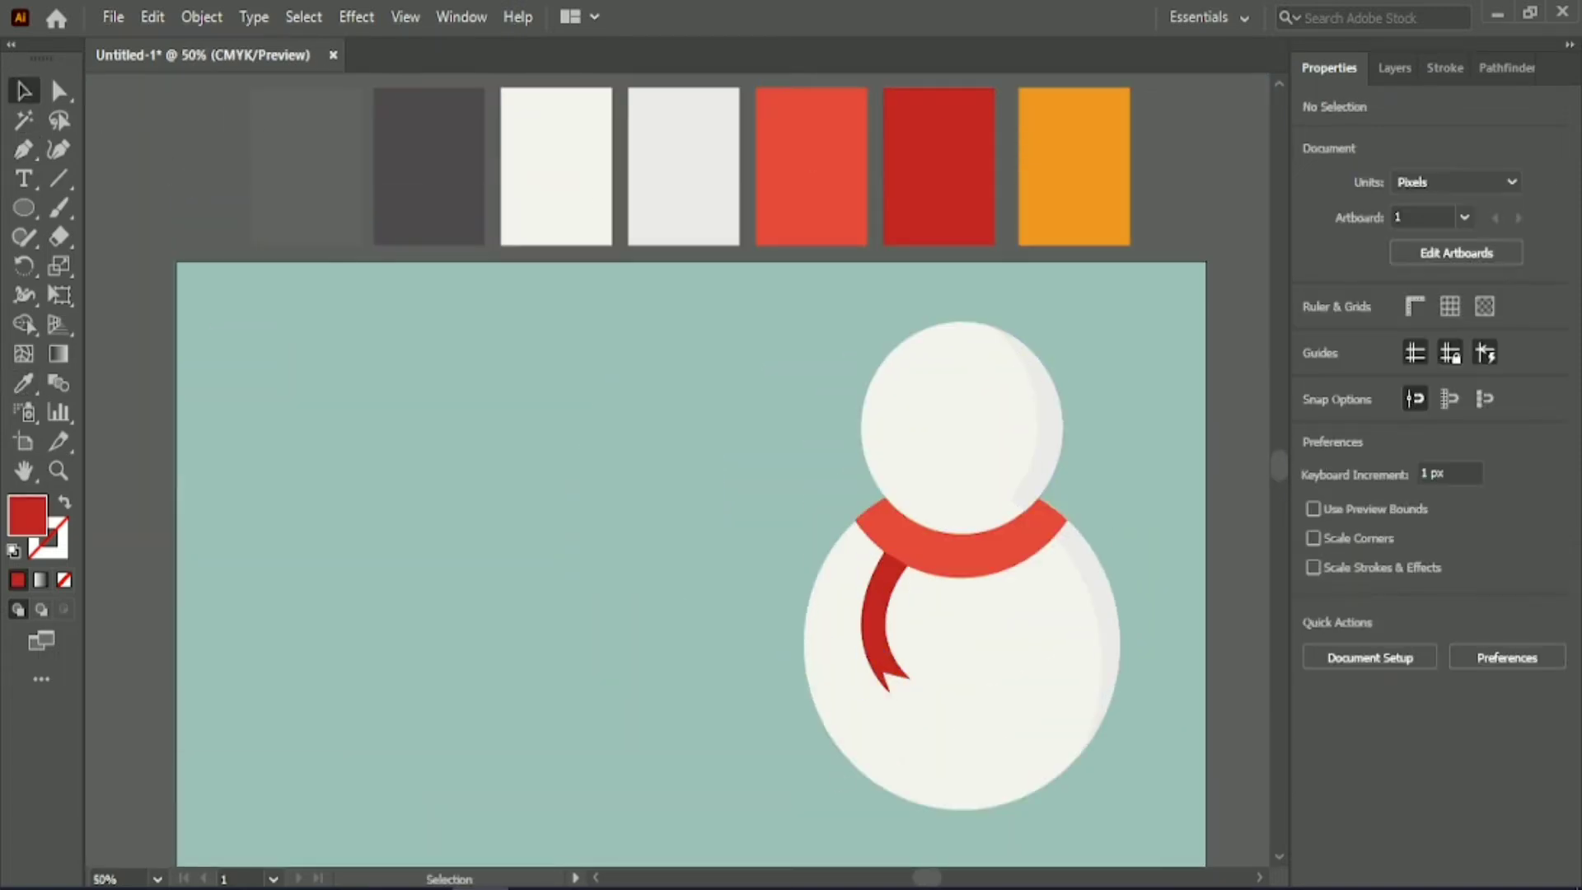
# Move the entire snowman to the middle of the artboard.
pyautogui.moveTo(926, 878); pyautogui.dragTo(927, 878)
pyautogui.scroll(-3, 824, 412)
pyautogui.moveTo(774, 212); pyautogui.dragTo(1039, 656)
pyautogui.moveTo(1004, 501); pyautogui.dragTo(741, 492)
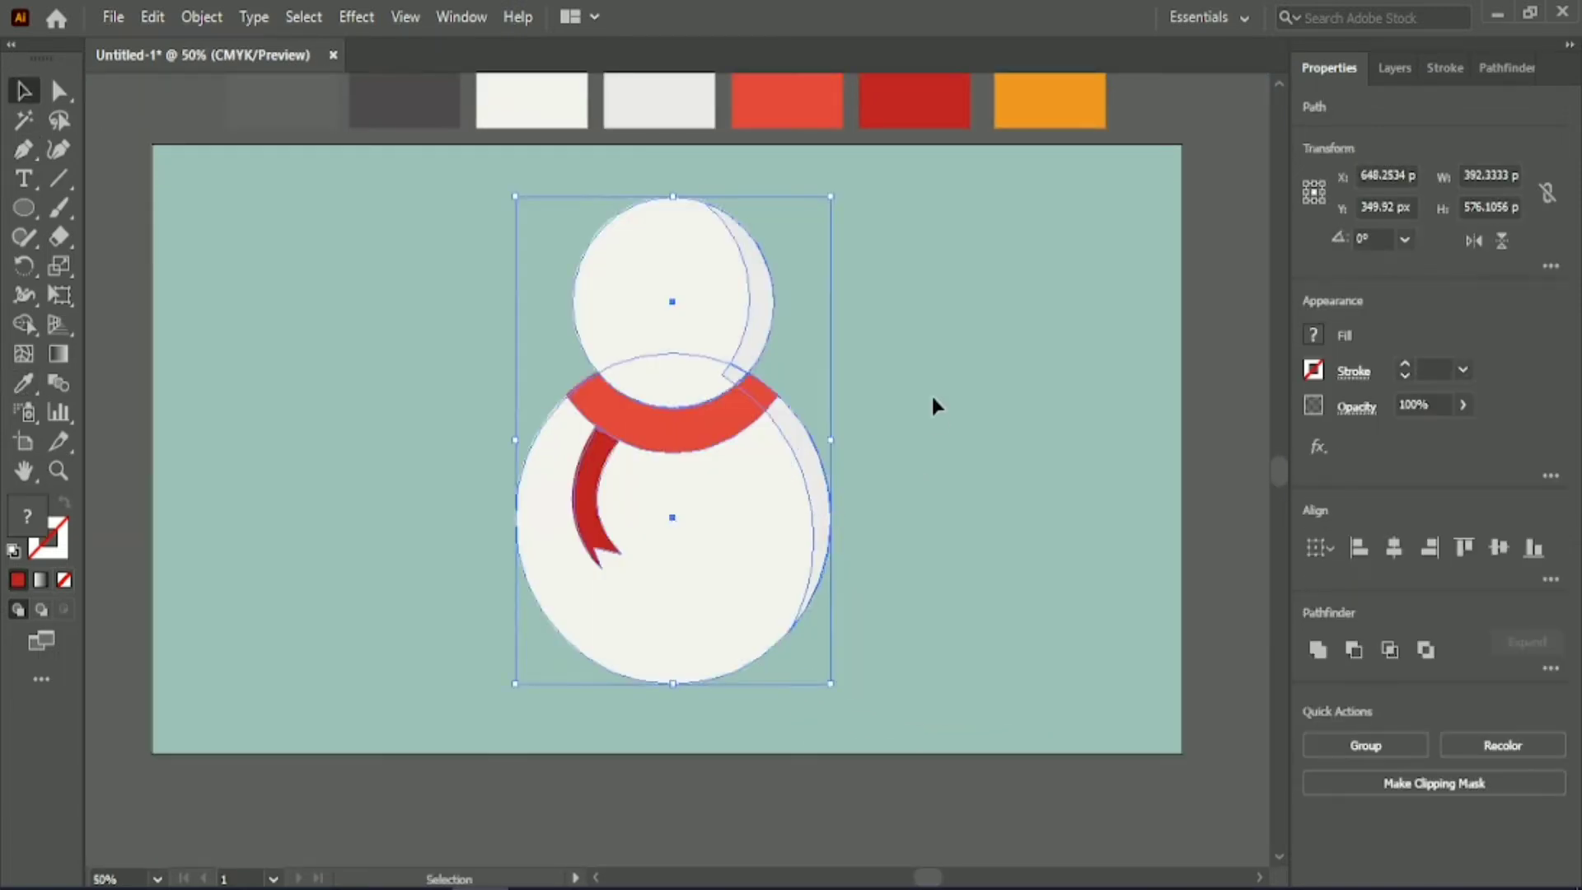
pyautogui.click(931, 395)
pyautogui.click(584, 500)
pyautogui.click(58, 91)
pyautogui.scroll(-1, 659, 543)
pyautogui.scroll(2, 628, 528)
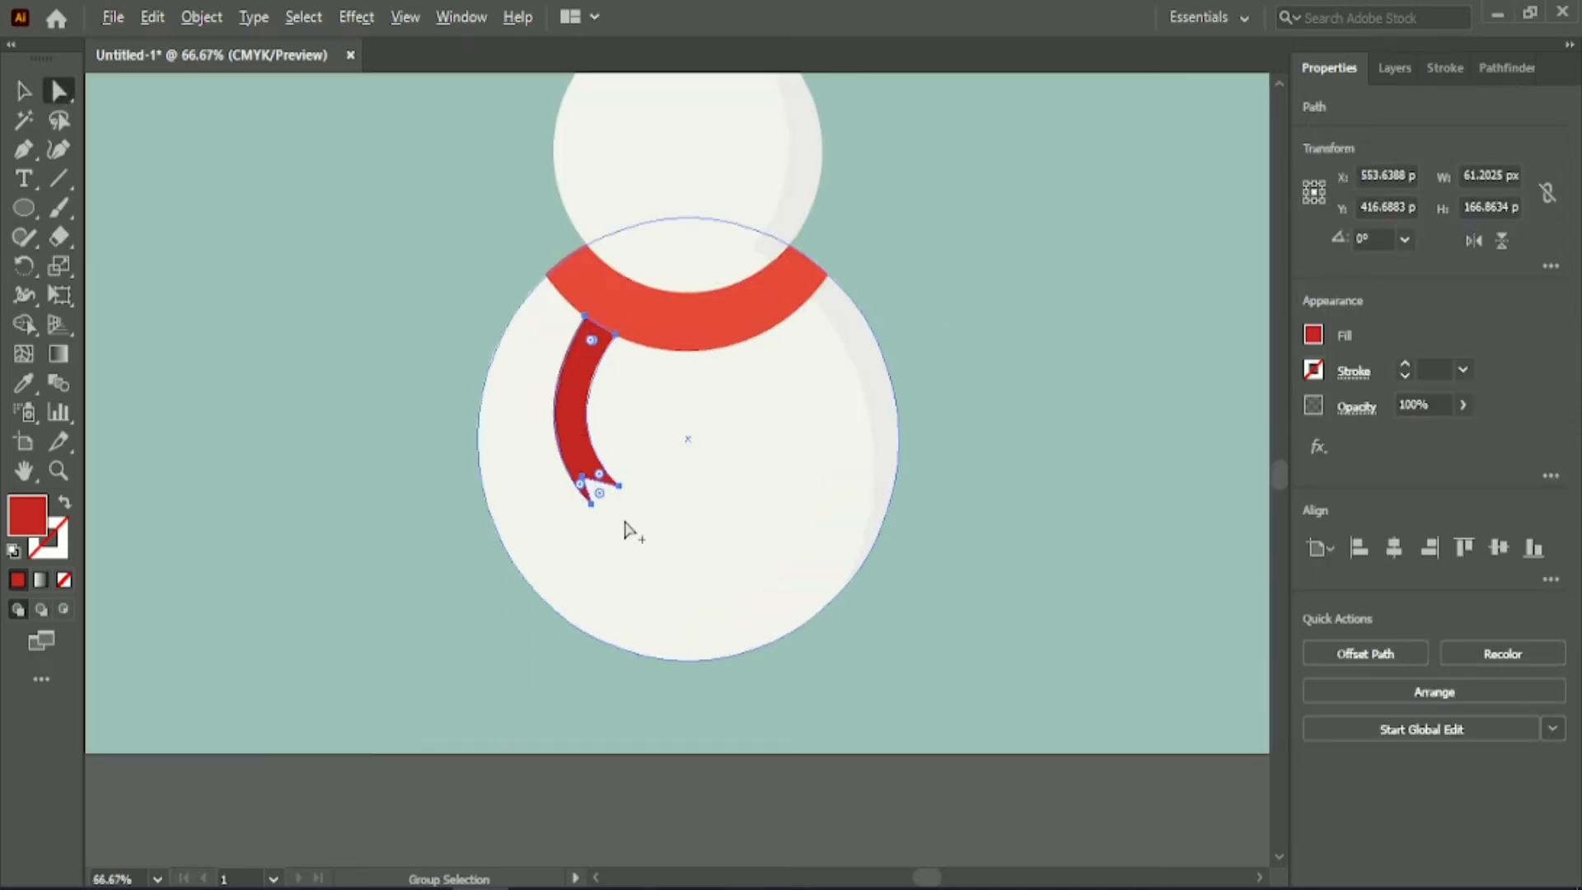
pyautogui.press('v')
pyautogui.click(242, 293)
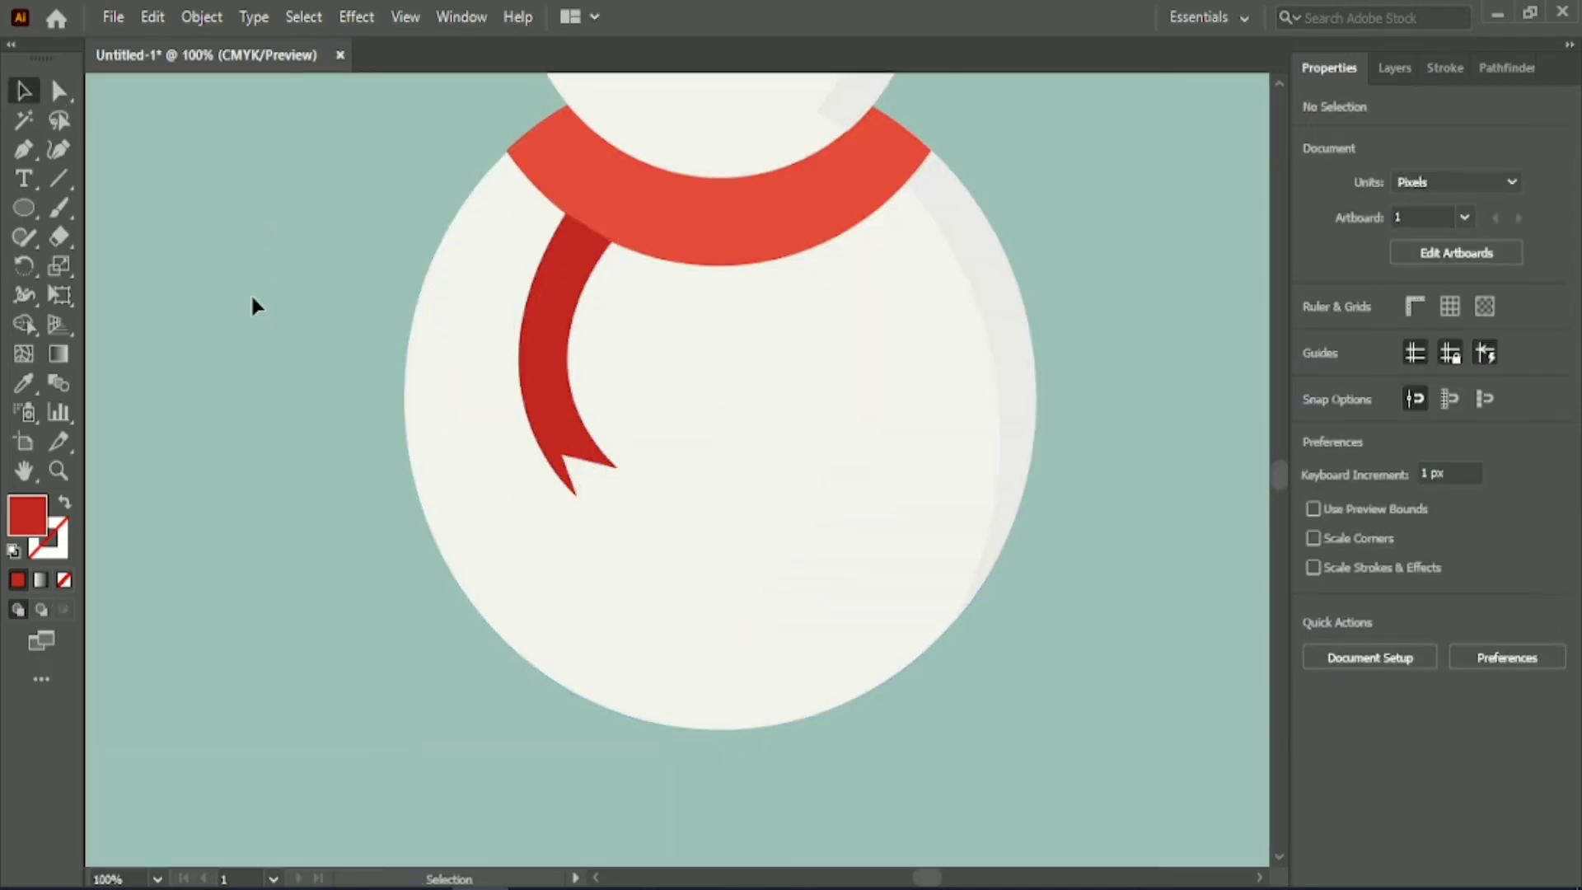
pyautogui.scroll(-3, 328, 406)
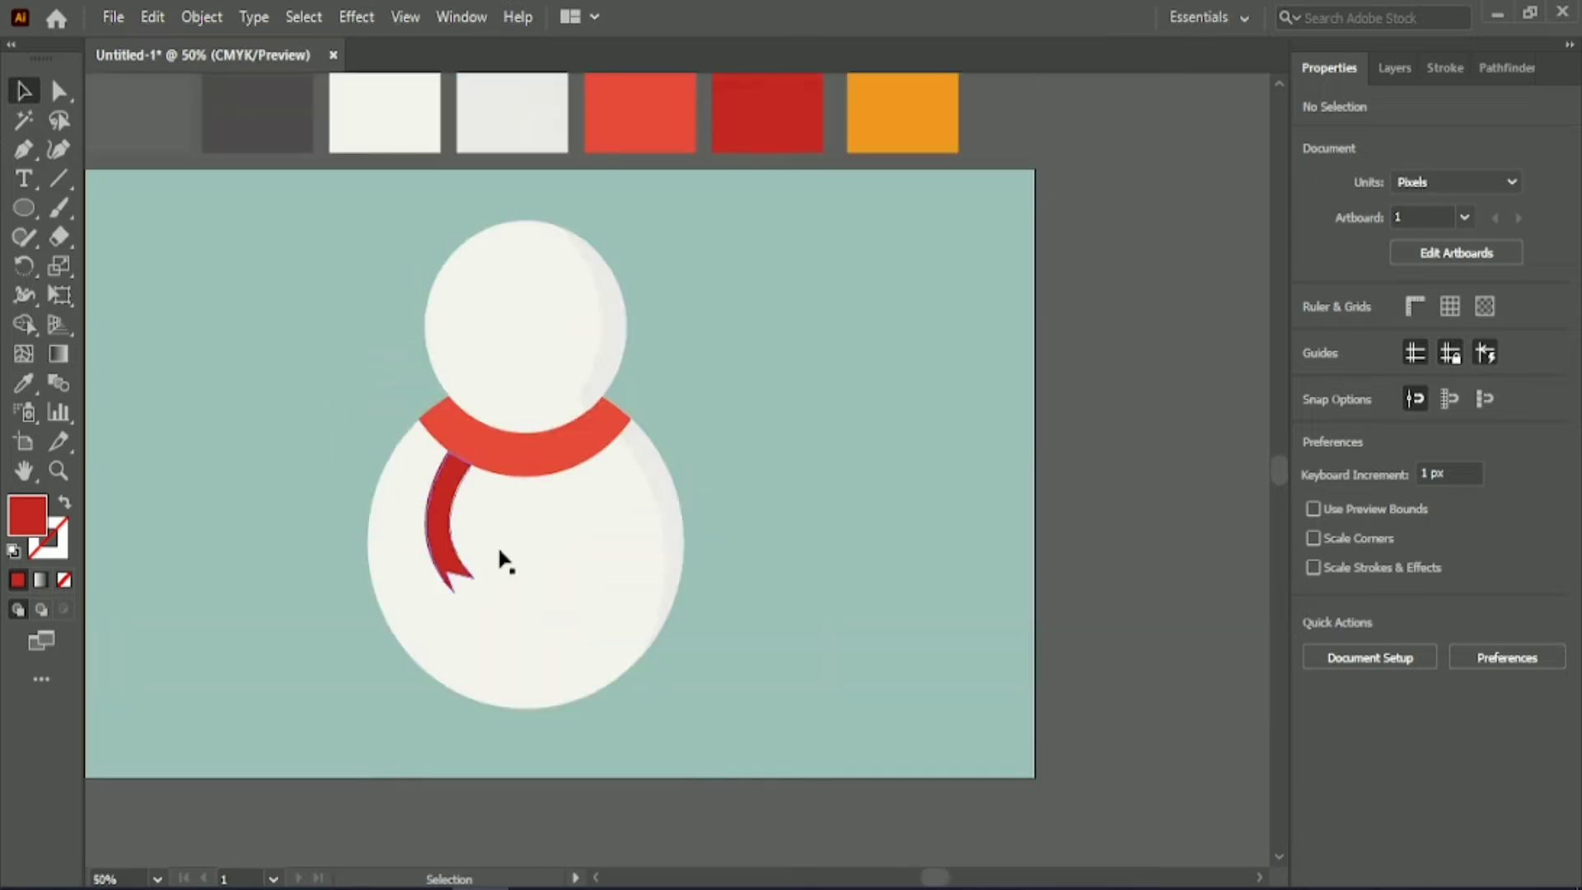
pyautogui.scroll(2, 621, 586)
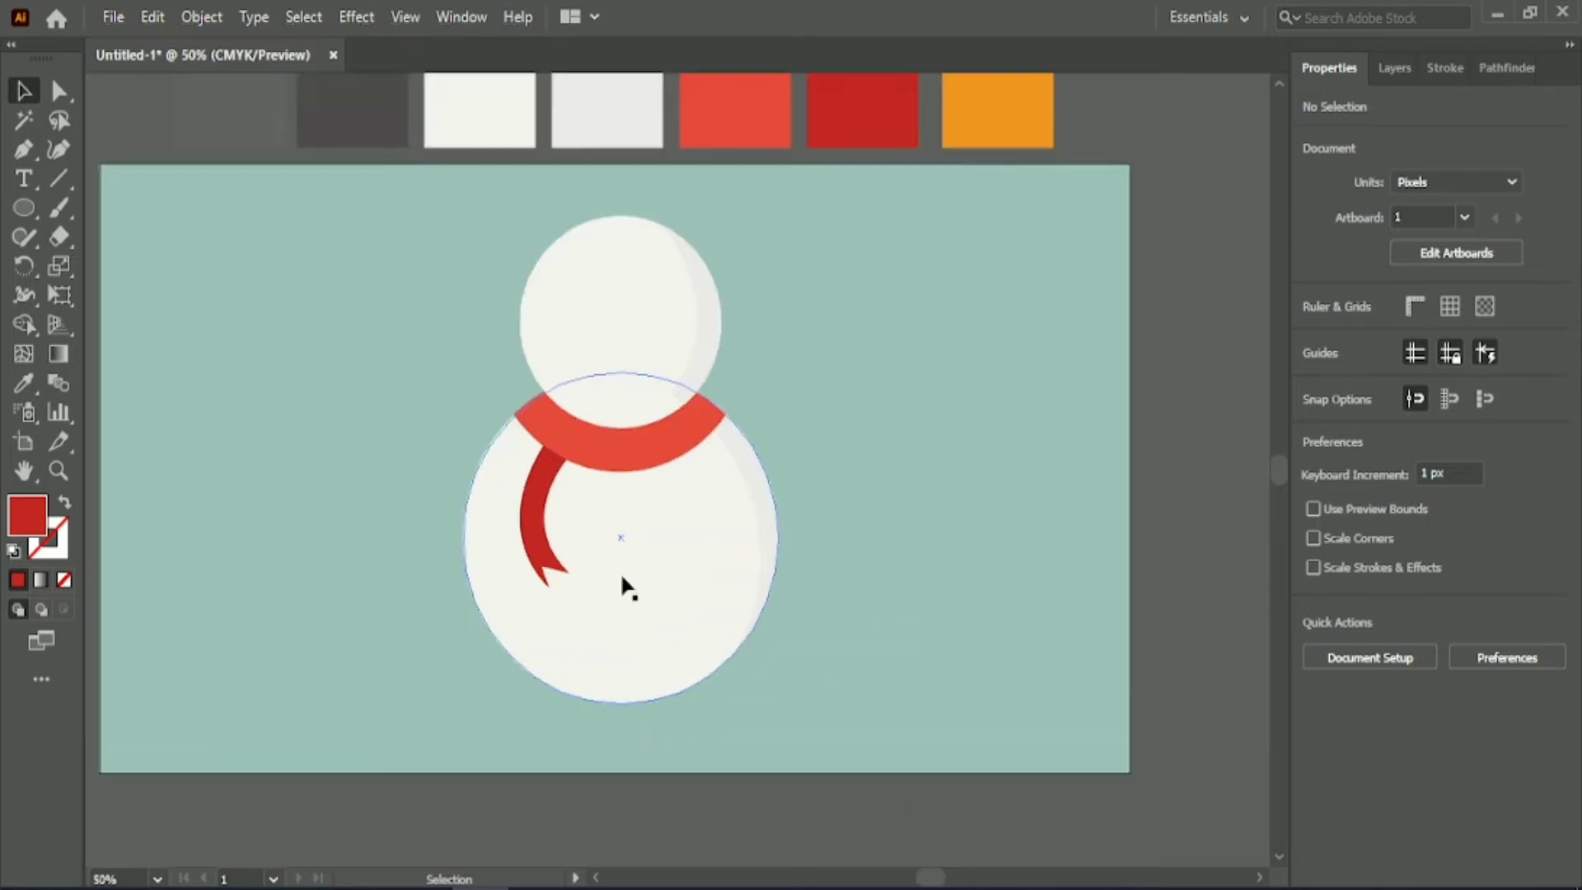
# Draw black circles about 18 px wide for two eyes on the head and three vertically spaced buttons on the body.
pyautogui.press('l')
pyautogui.moveTo(326, 292)
pyautogui.mouseDown()
pyautogui.moveTo(347, 313)
pyautogui.moveTo(334, 306)
pyautogui.moveTo(643, 357)
pyautogui.moveTo(644, 377)
pyautogui.moveTo(579, 363)
pyautogui.moveTo(566, 387)
pyautogui.moveTo(630, 384)
pyautogui.moveTo(609, 655)
pyautogui.mouseUp()
pyautogui.doubleClick(27, 517)
pyautogui.click(1565, 335)
pyautogui.click(237, 255)
pyautogui.scroll(-1, 608, 653)
pyautogui.moveTo(608, 595); pyautogui.dragTo(611, 714)
# Align the three body buttons on their horizontal centres and group them.
pyautogui.keyDown('shift'); pyautogui.click(609, 596); pyautogui.keyUp('shift')
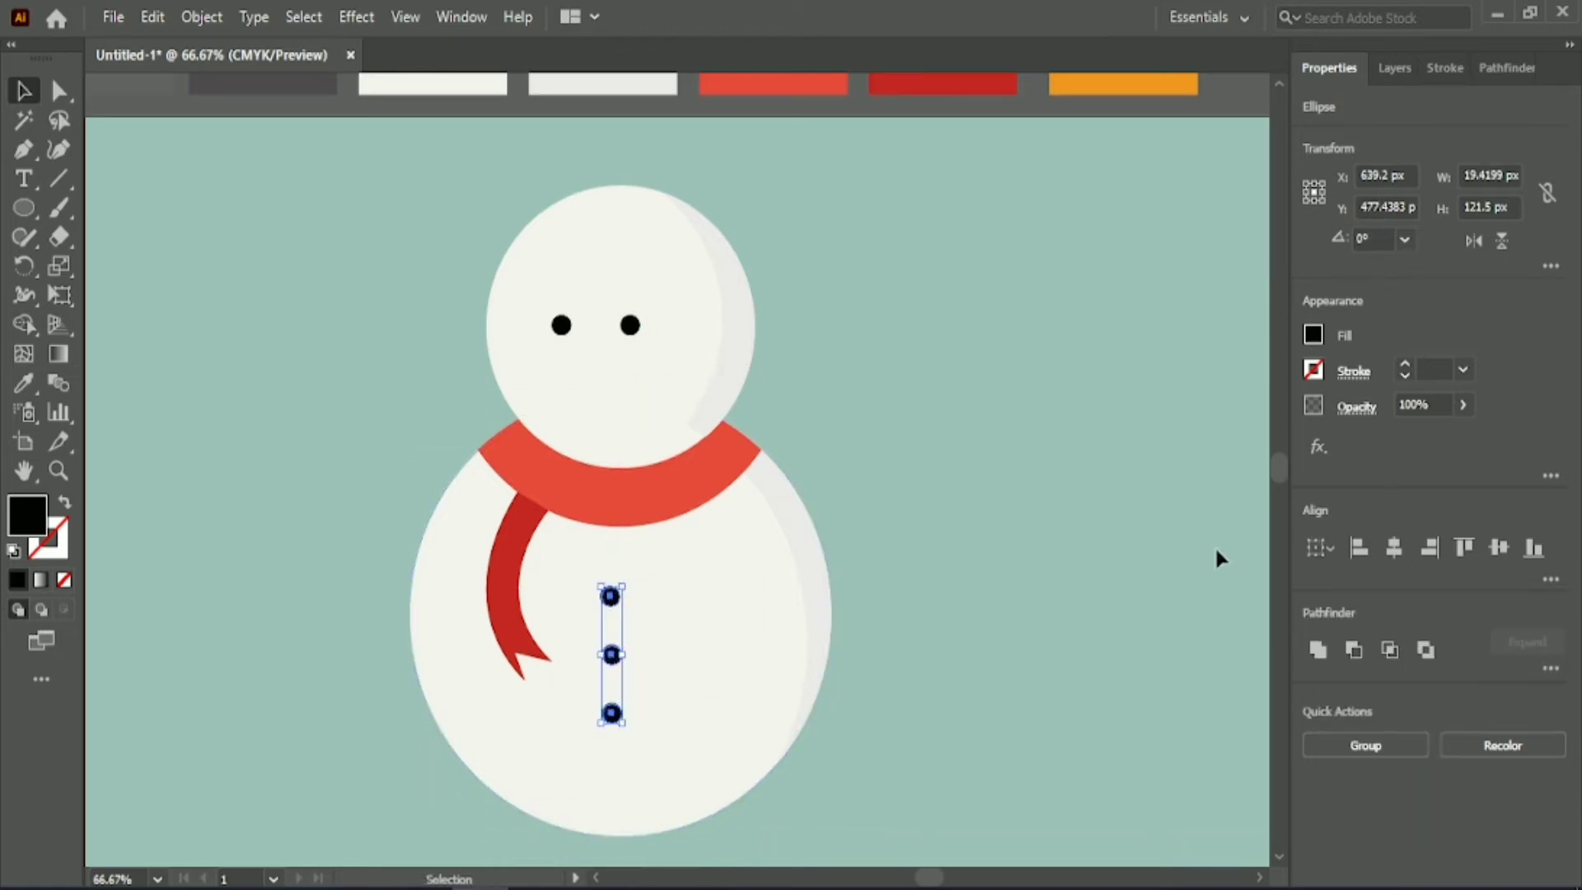
pyautogui.click(1392, 547)
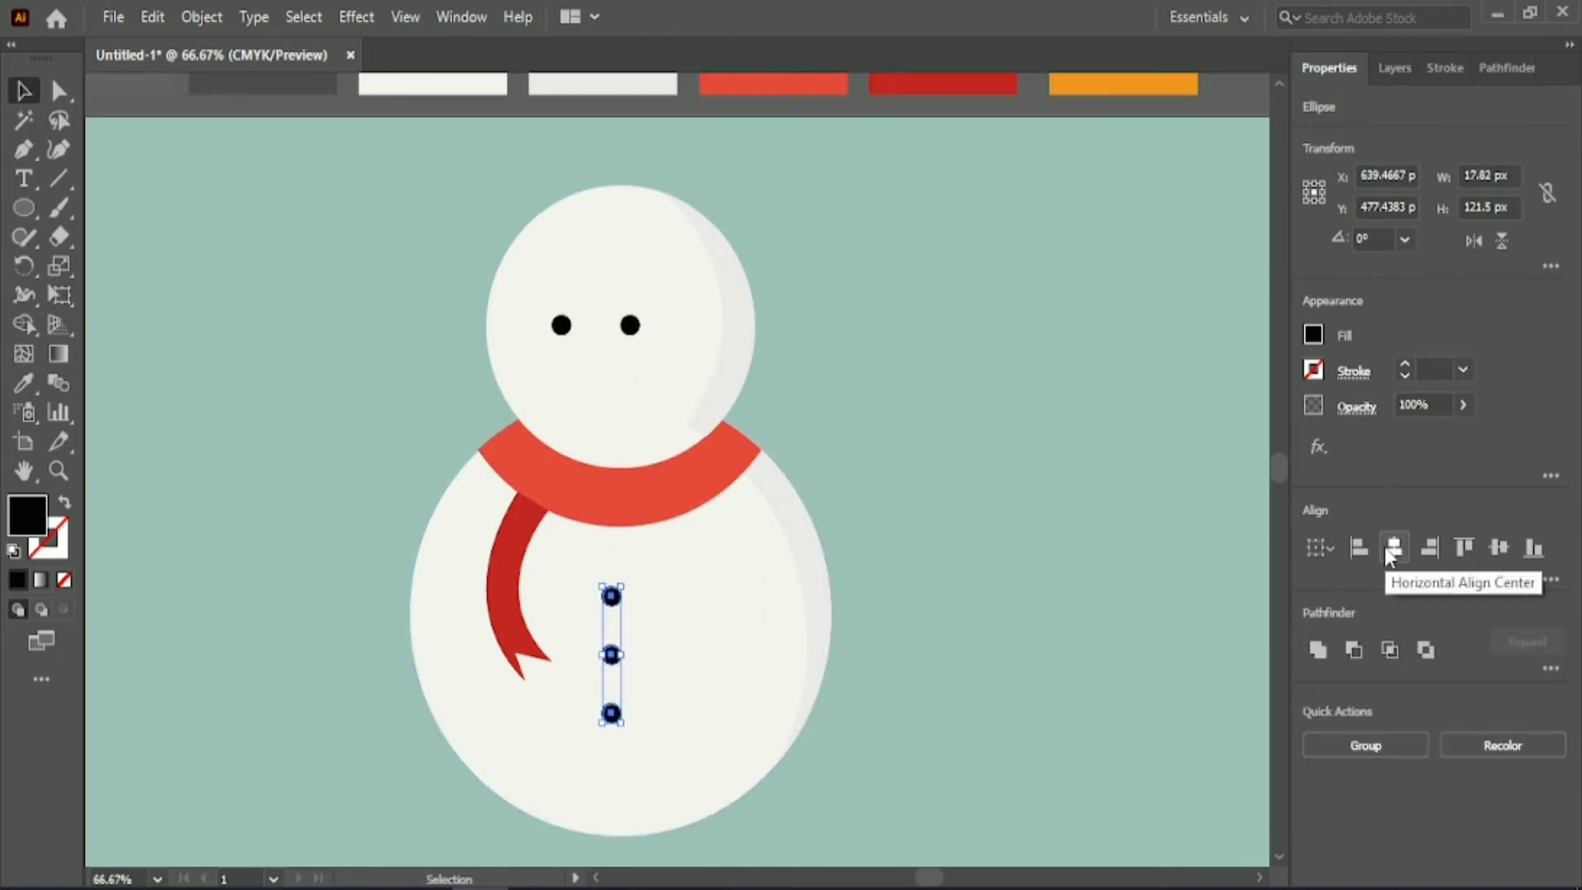
pyautogui.click(1364, 744)
pyautogui.click(219, 237)
# Draw a pointed carrot nose about 69 by 41 px below the eyes with the Pen tool, its tip towards the lower left.
pyautogui.press('p')
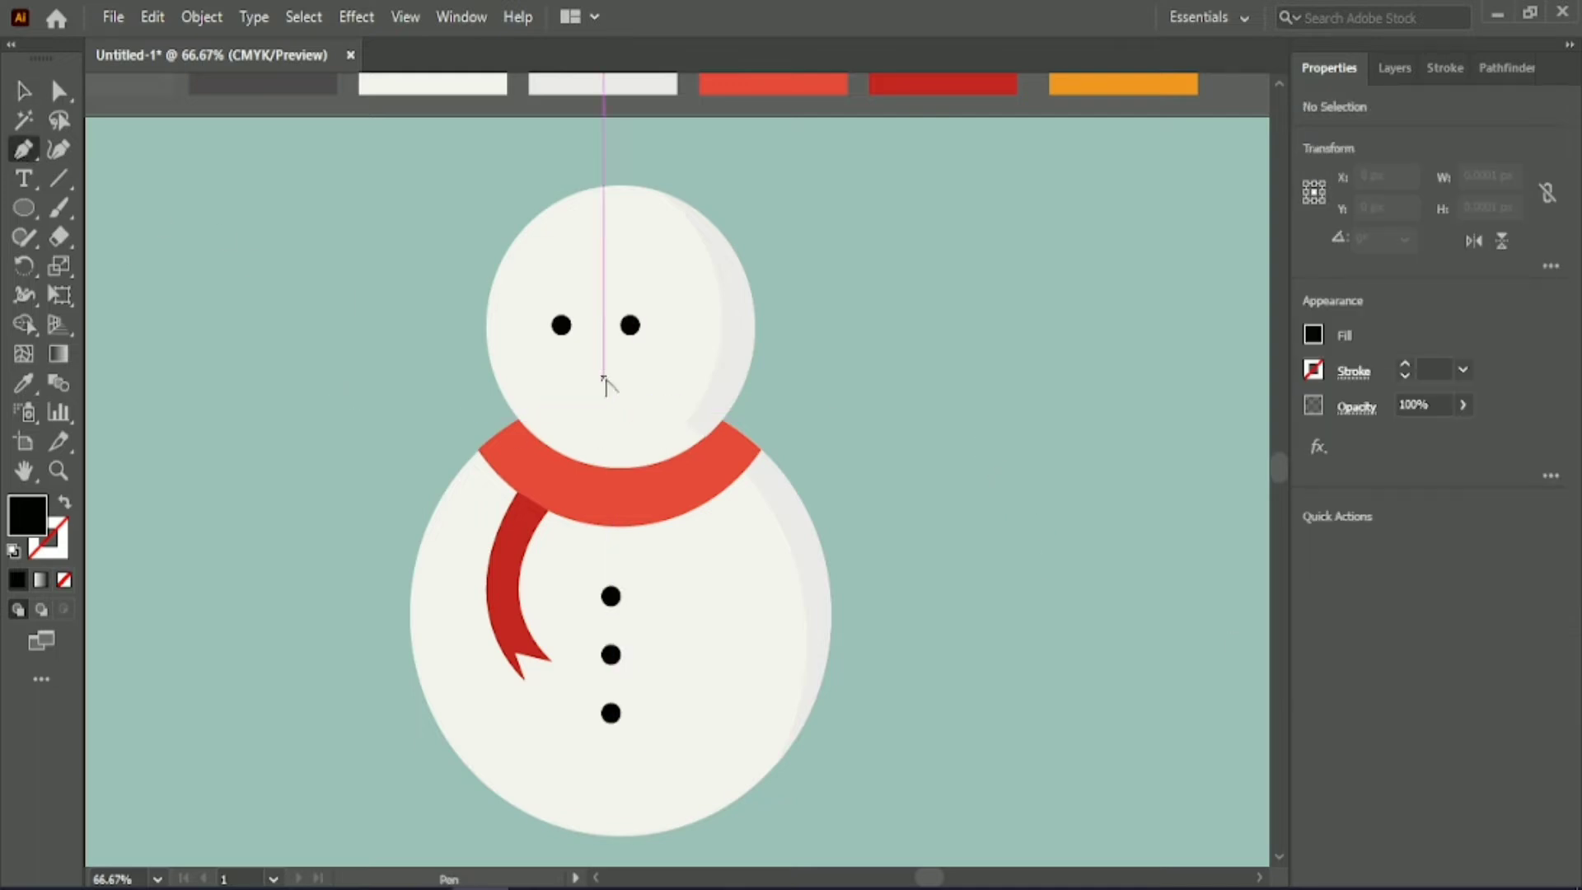
pyautogui.scroll(2, 606, 383)
pyautogui.click(607, 313)
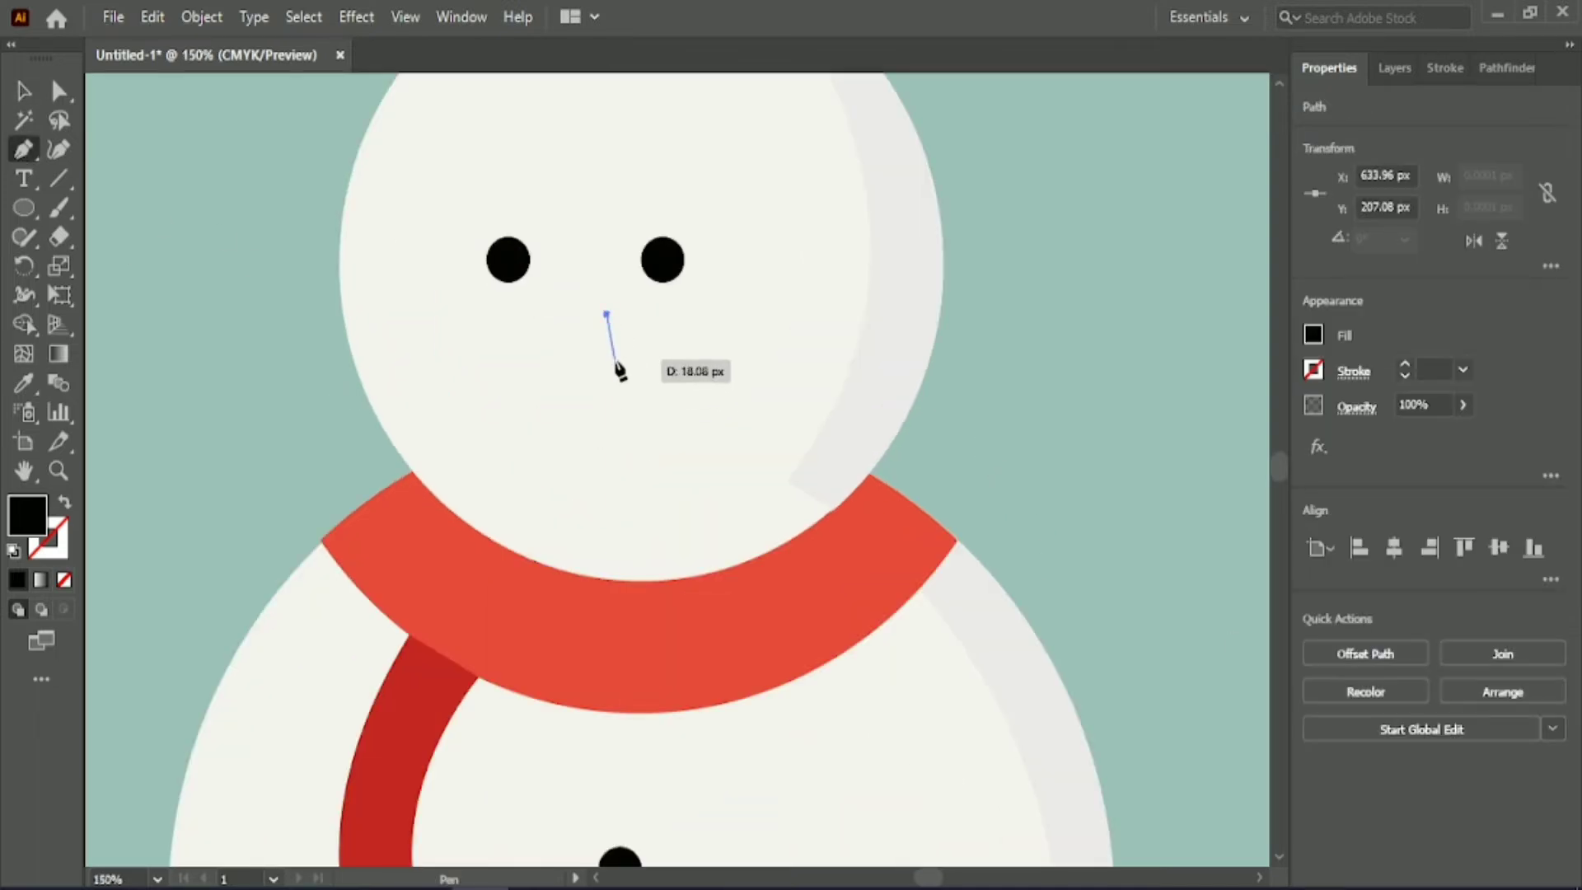
pyautogui.moveTo(593, 380); pyautogui.dragTo(594, 380)
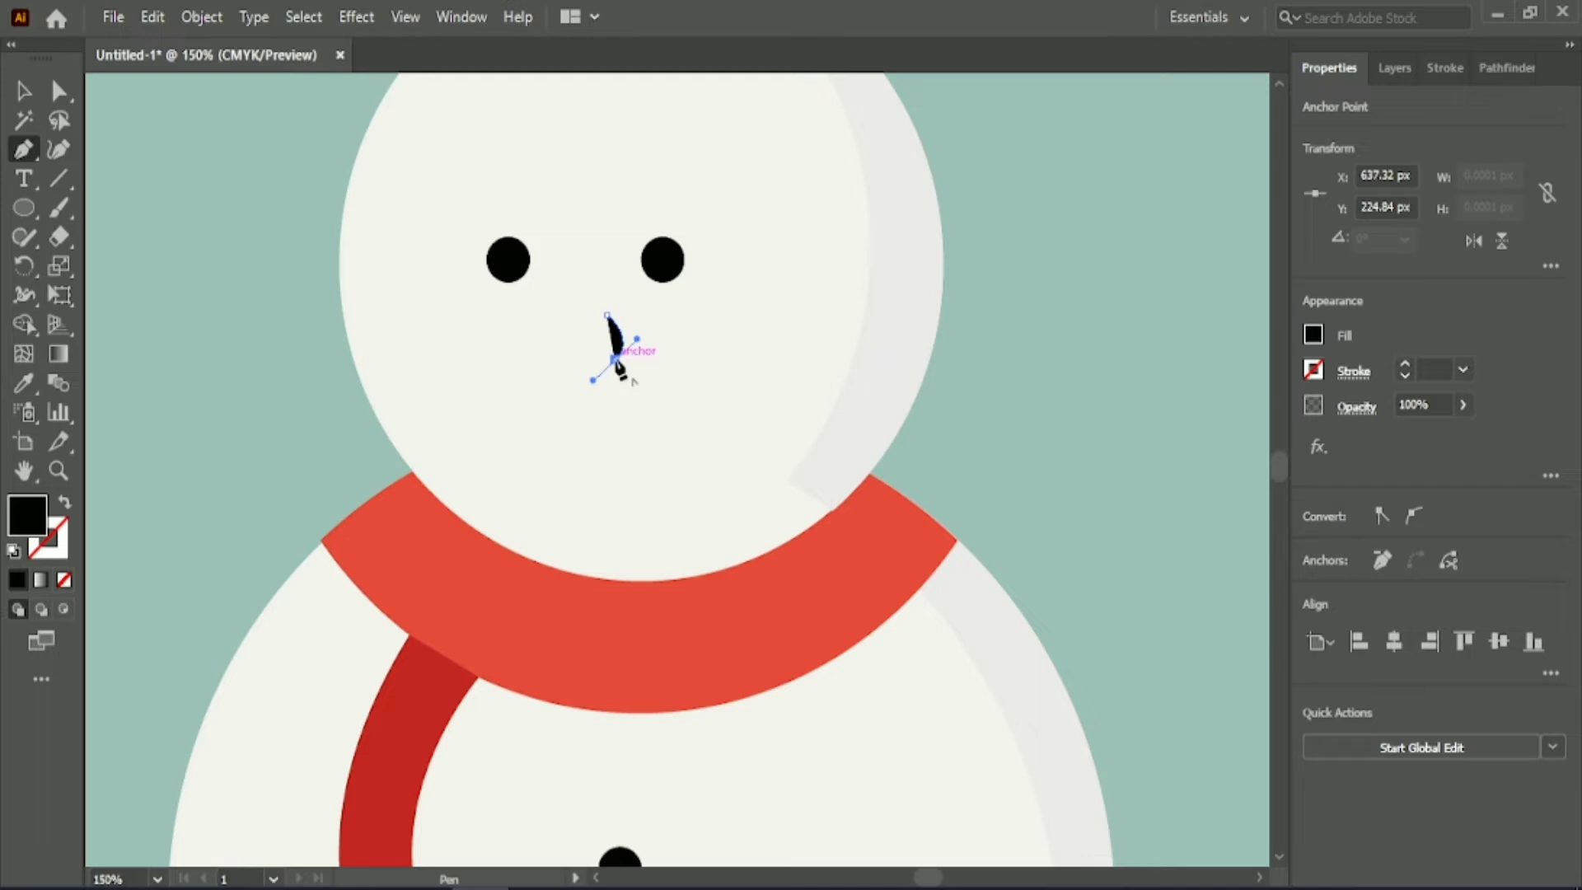
pyautogui.click(455, 418)
pyautogui.moveTo(606, 314); pyautogui.dragTo(646, 301)
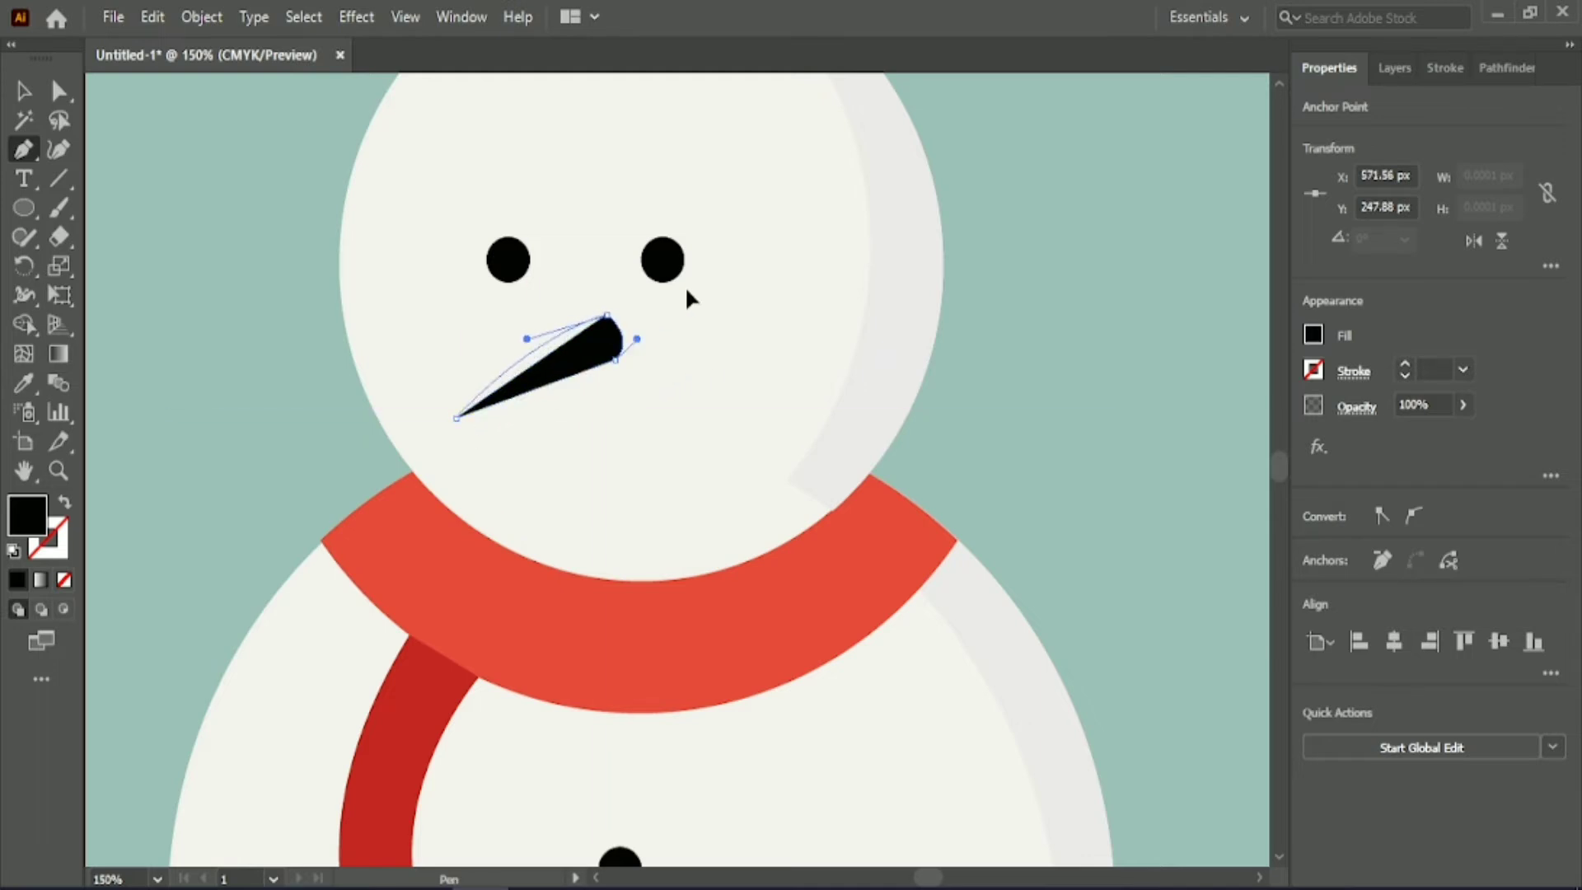
# Fill the carrot nose with the orange swatch colour sampled above the artboard.
pyautogui.hotkey('ctrl', '-')
pyautogui.hotkey('ctrl', '-')
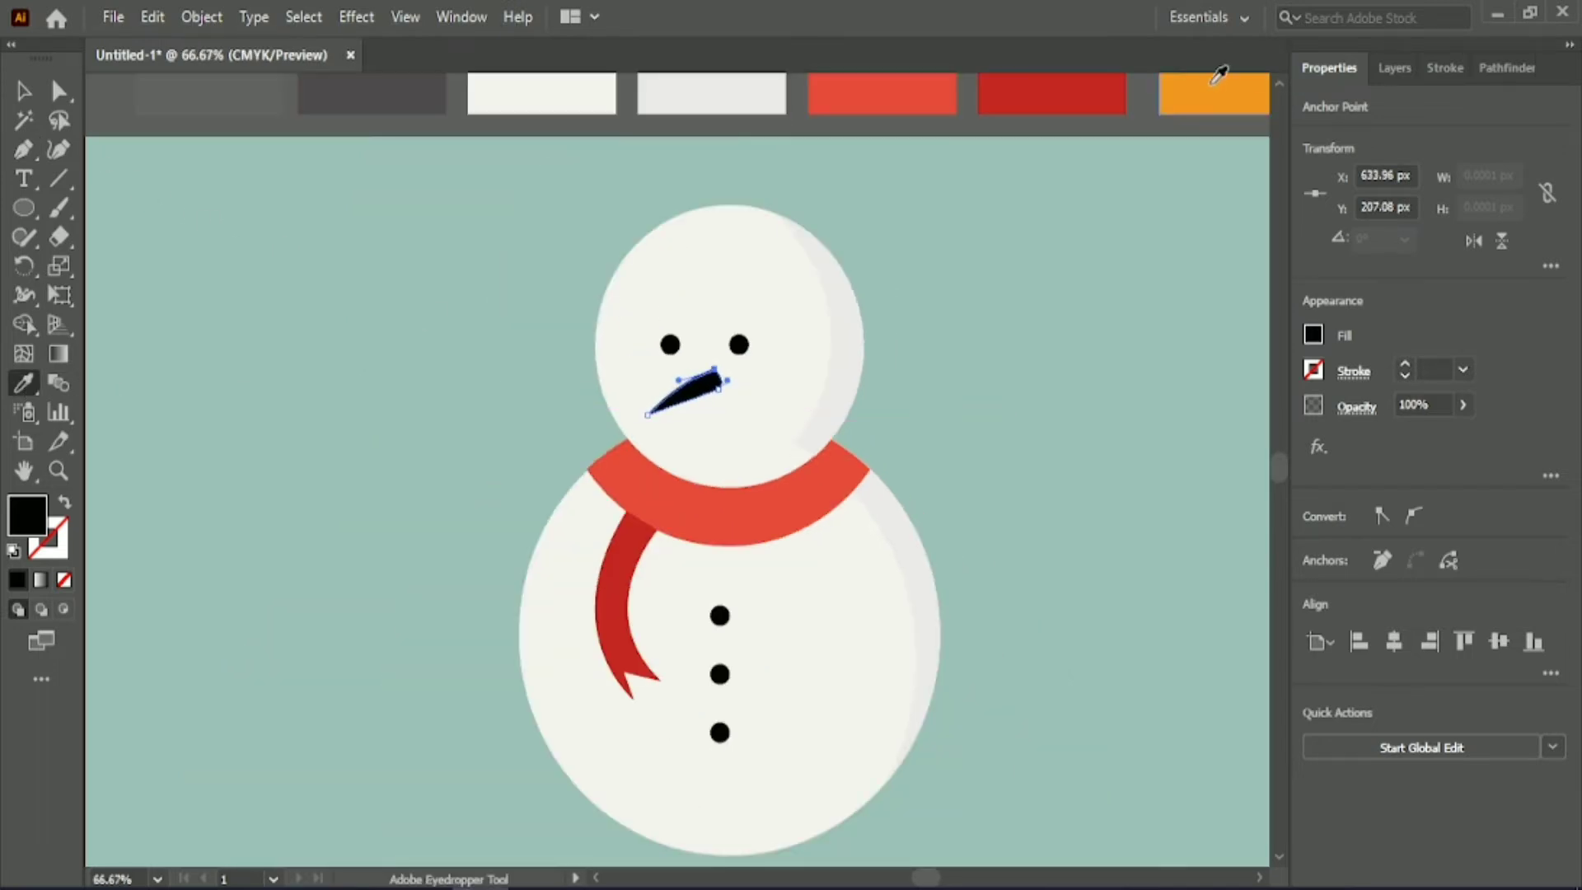
pyautogui.click(1212, 83)
pyautogui.click(20, 91)
pyautogui.click(1022, 426)
# Round the upper corner at the nose's wide end to a radius of about 6.75 px.
pyautogui.click(698, 391)
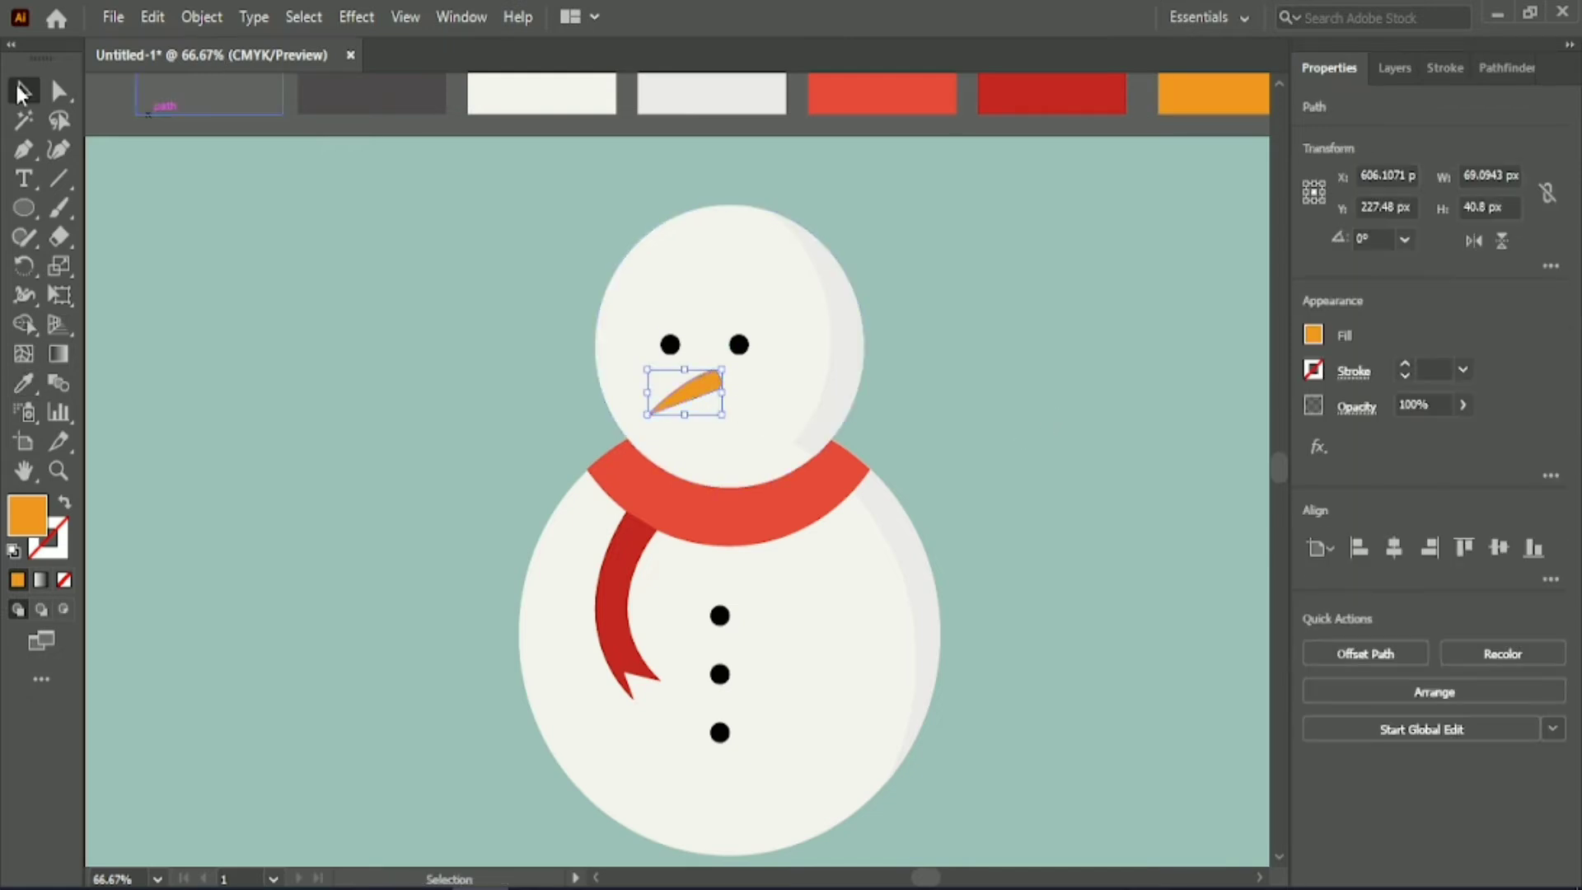
pyautogui.click(60, 90)
pyautogui.scroll(3, 788, 447)
pyautogui.click(567, 220)
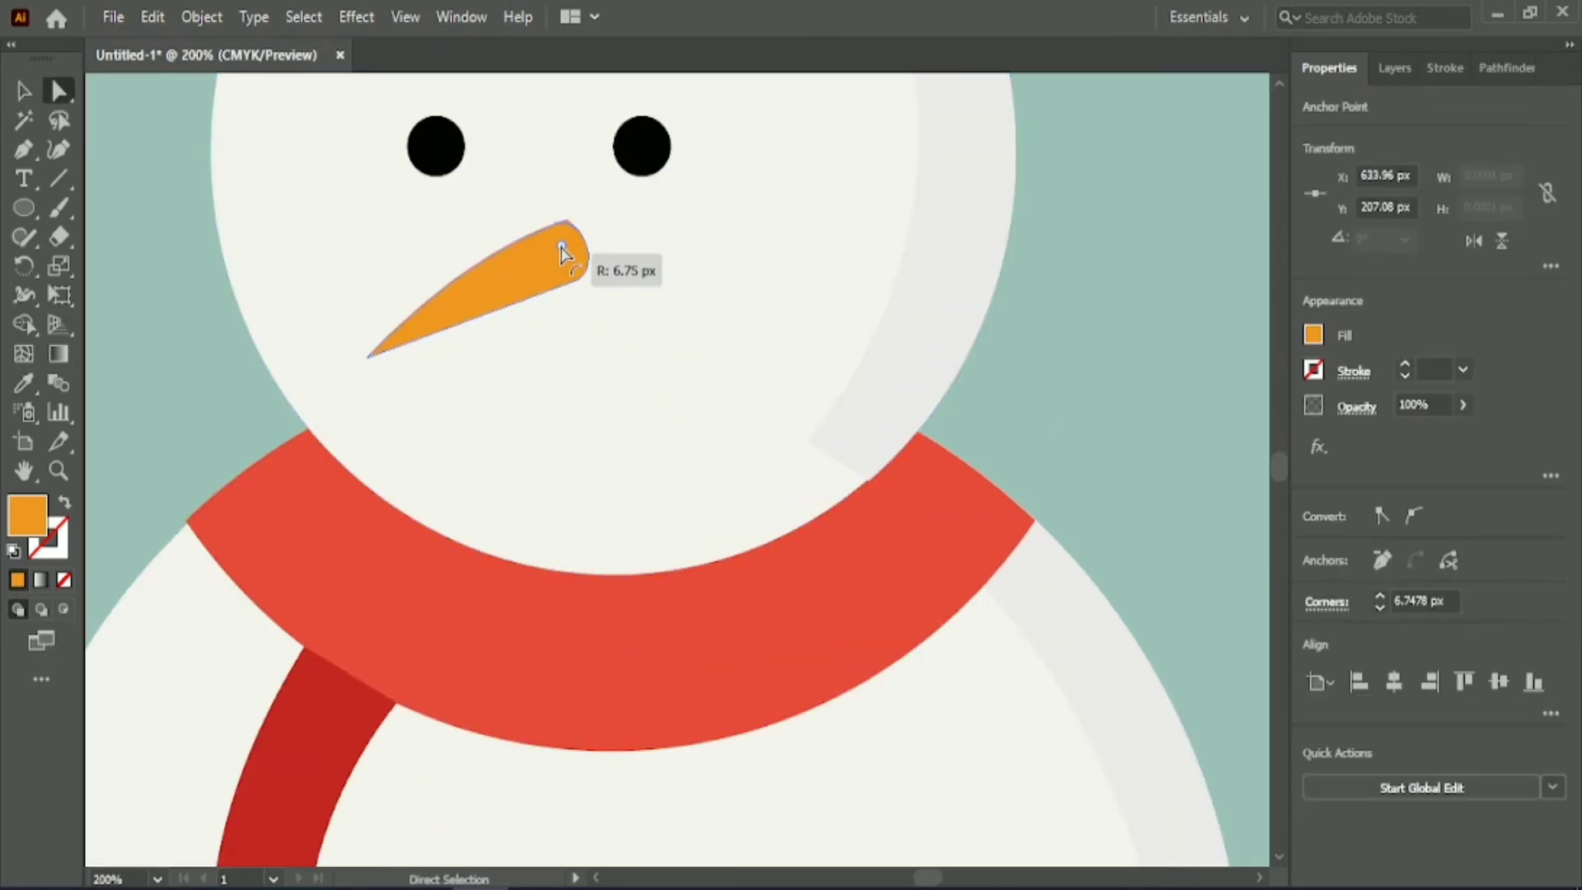
pyautogui.click(365, 368)
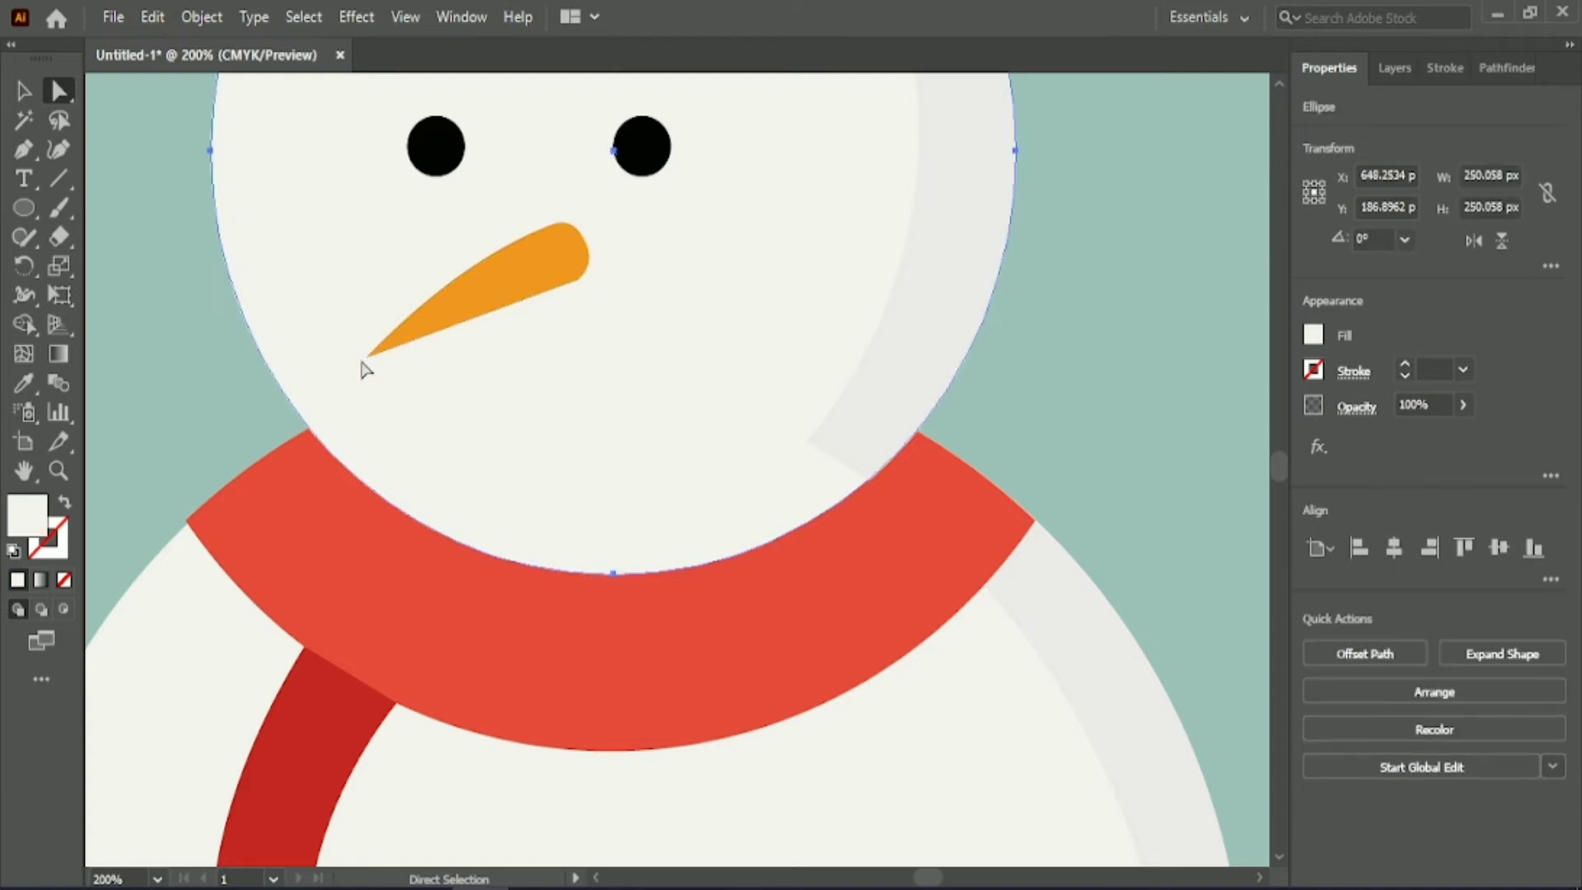
pyautogui.click(367, 357)
pyautogui.click(578, 279)
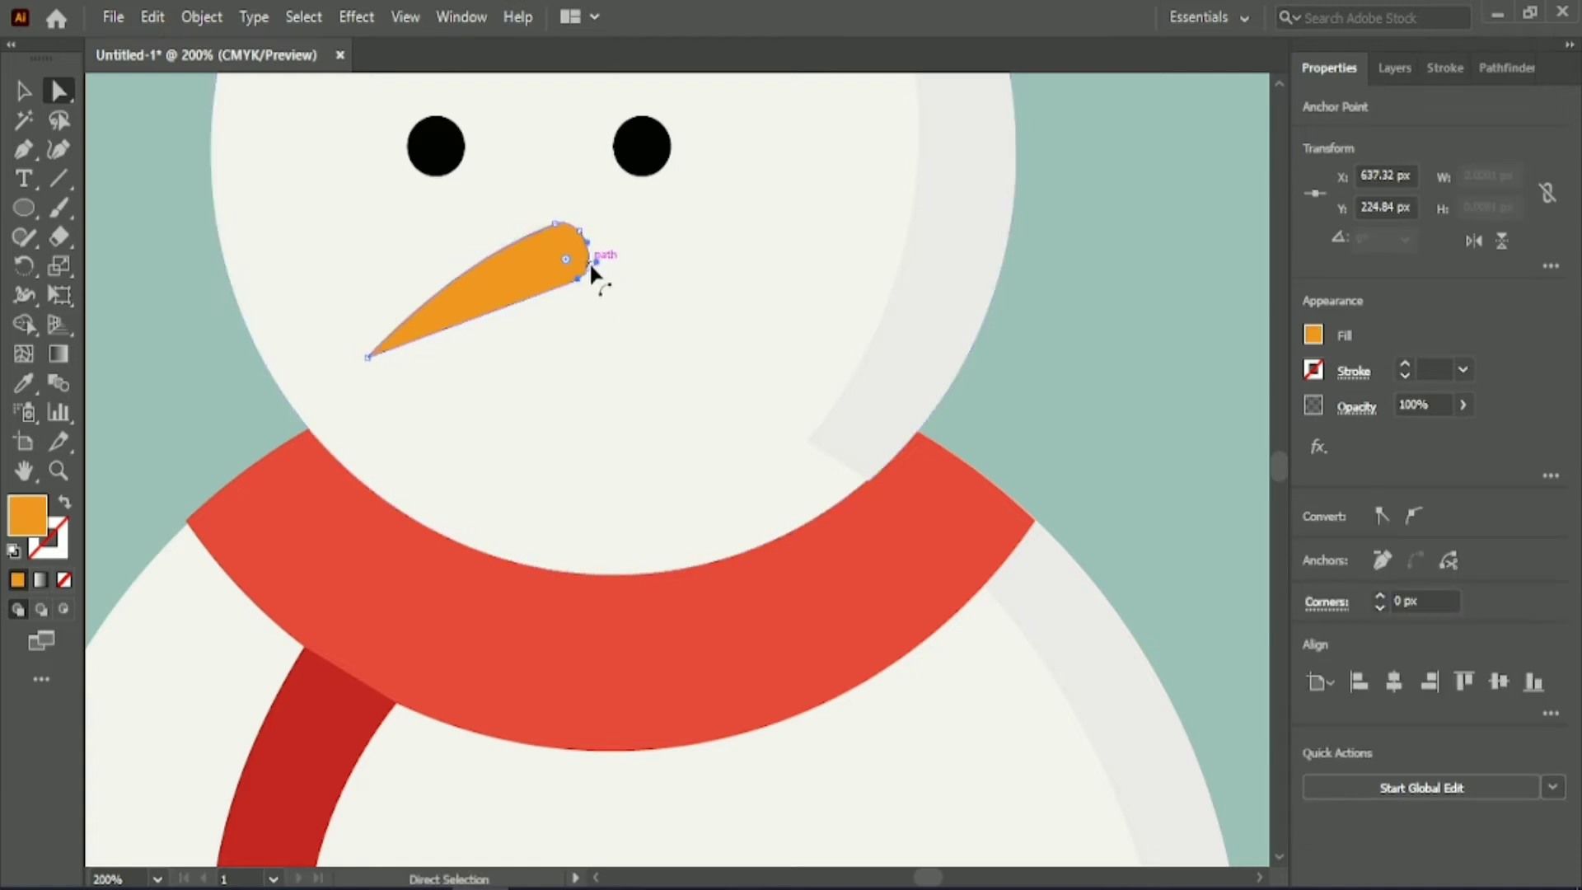
pyautogui.click(367, 357)
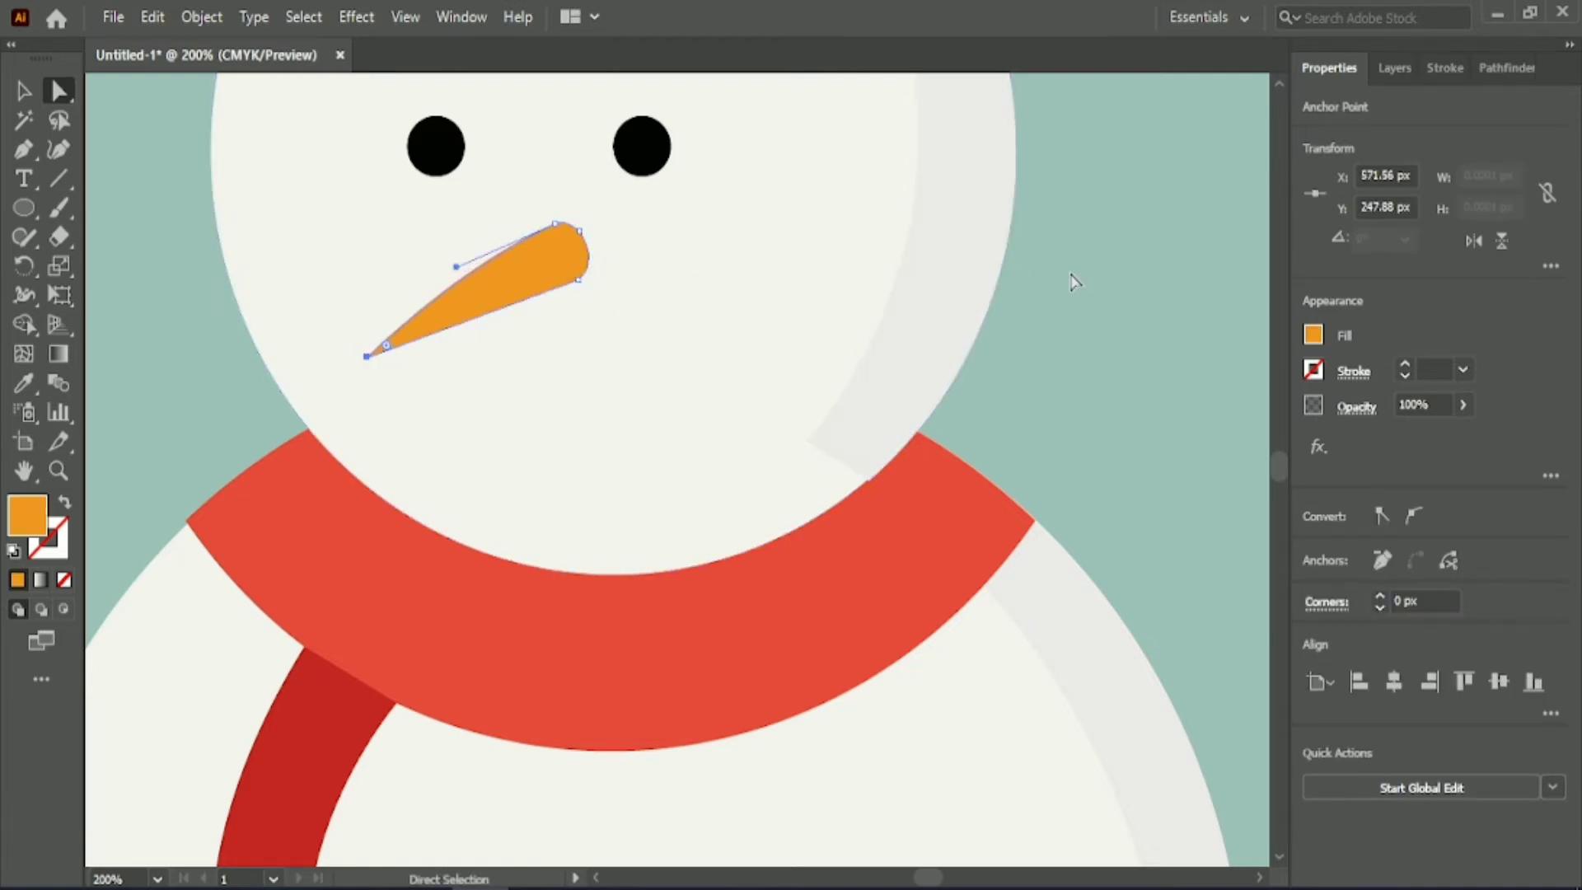
pyautogui.press('v')
# Nudge the head's grey shading crescent slightly to the right.
pyautogui.click(903, 317)
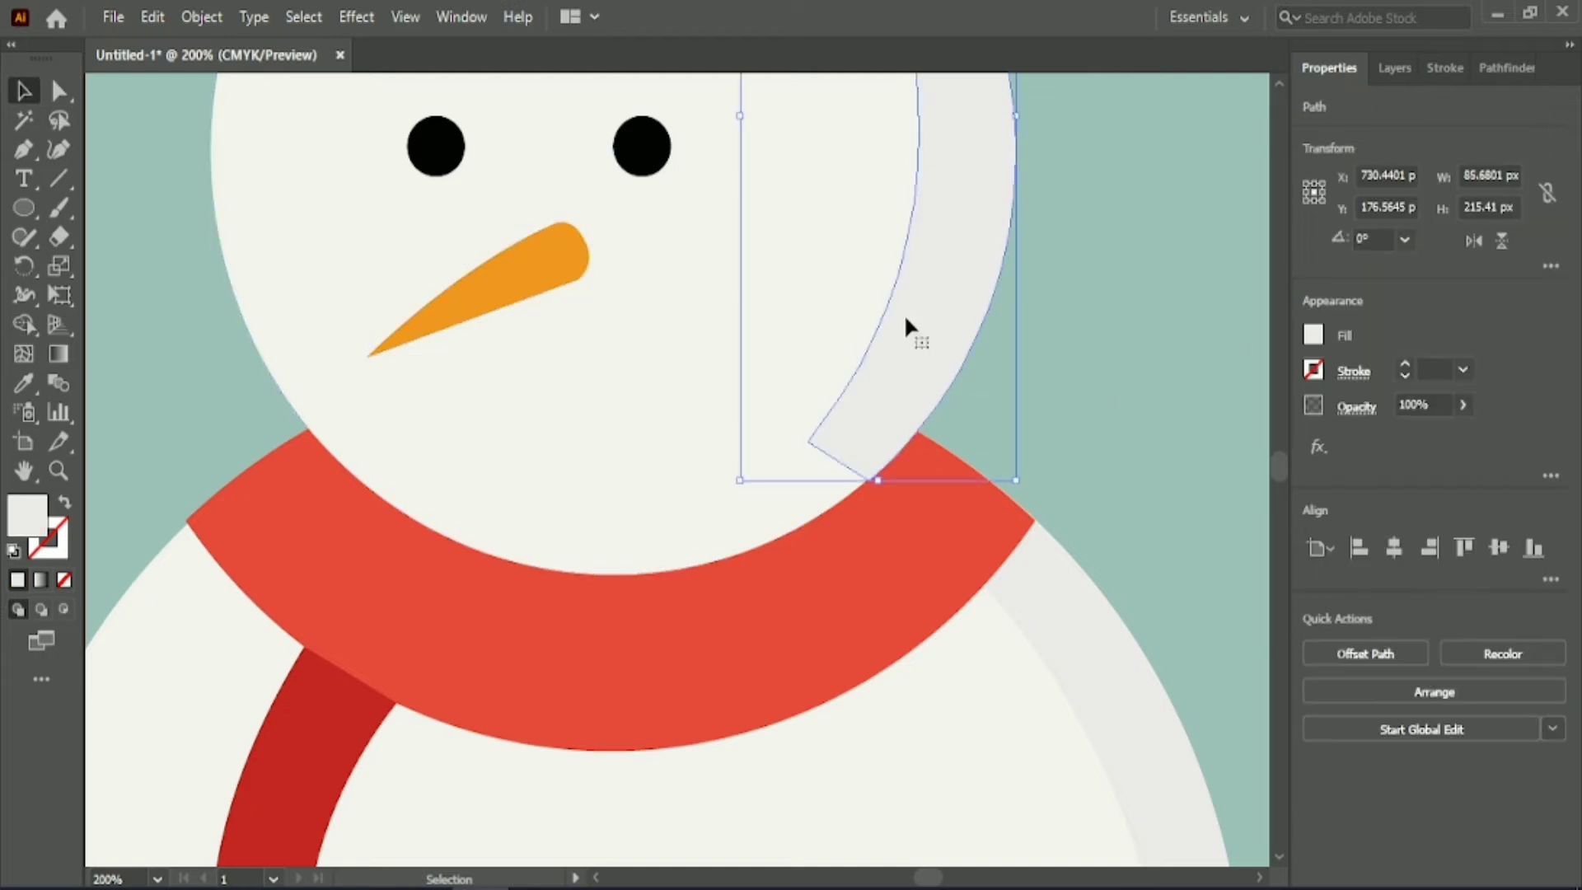
pyautogui.click(1142, 275)
pyautogui.scroll(-2, 1071, 301)
pyautogui.moveTo(919, 877); pyautogui.dragTo(928, 877)
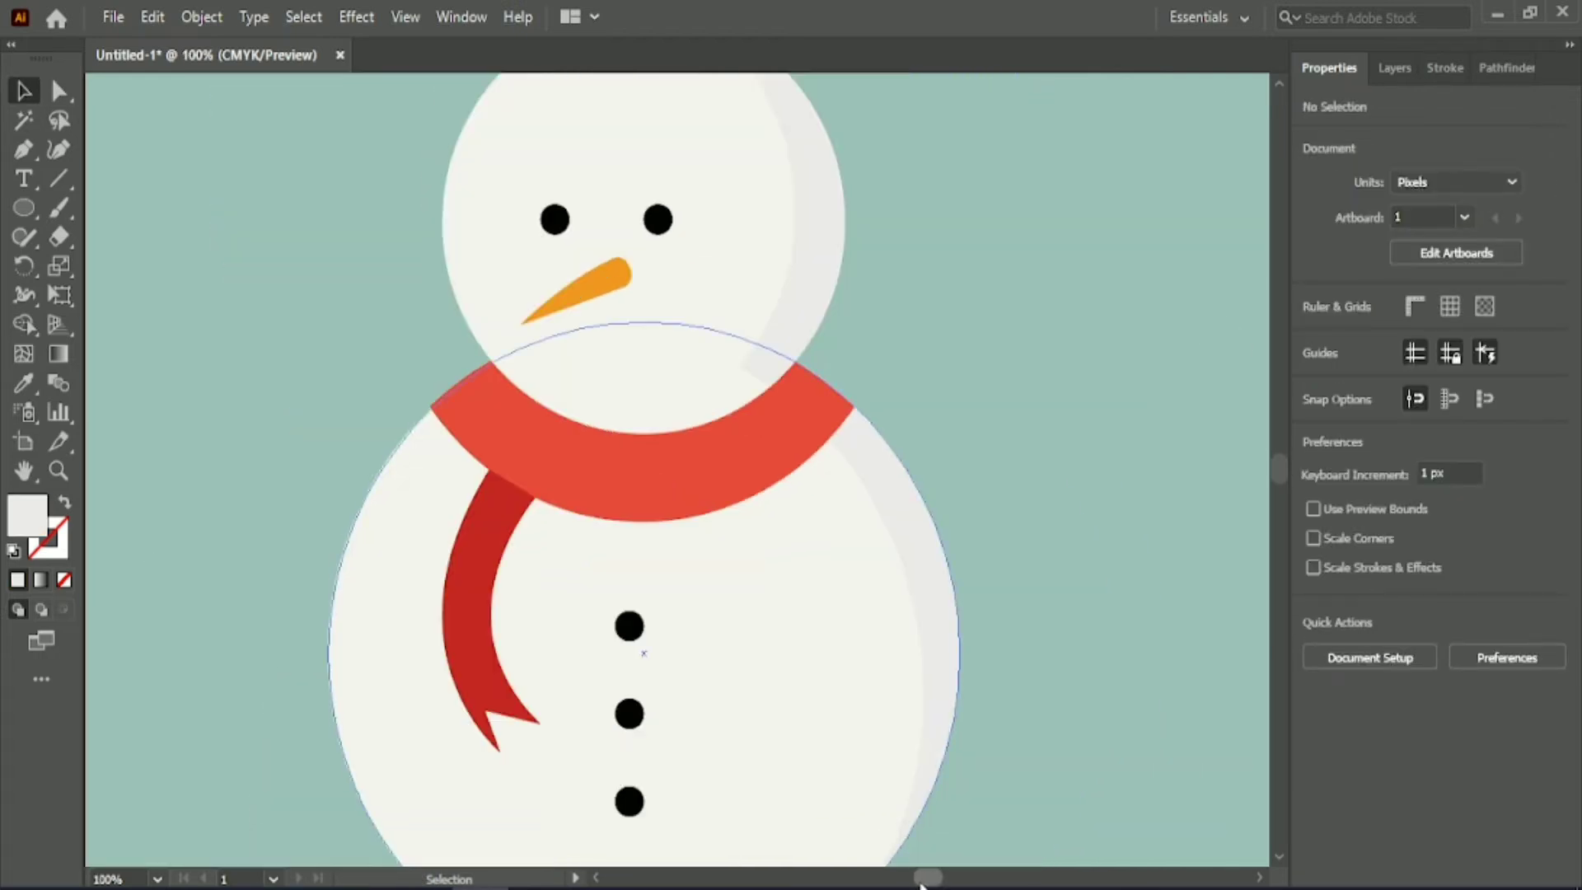
pyautogui.scroll(-1, 1009, 498)
pyautogui.click(883, 330)
pyautogui.press('Right')
pyautogui.press('Right')
pyautogui.click(1052, 367)
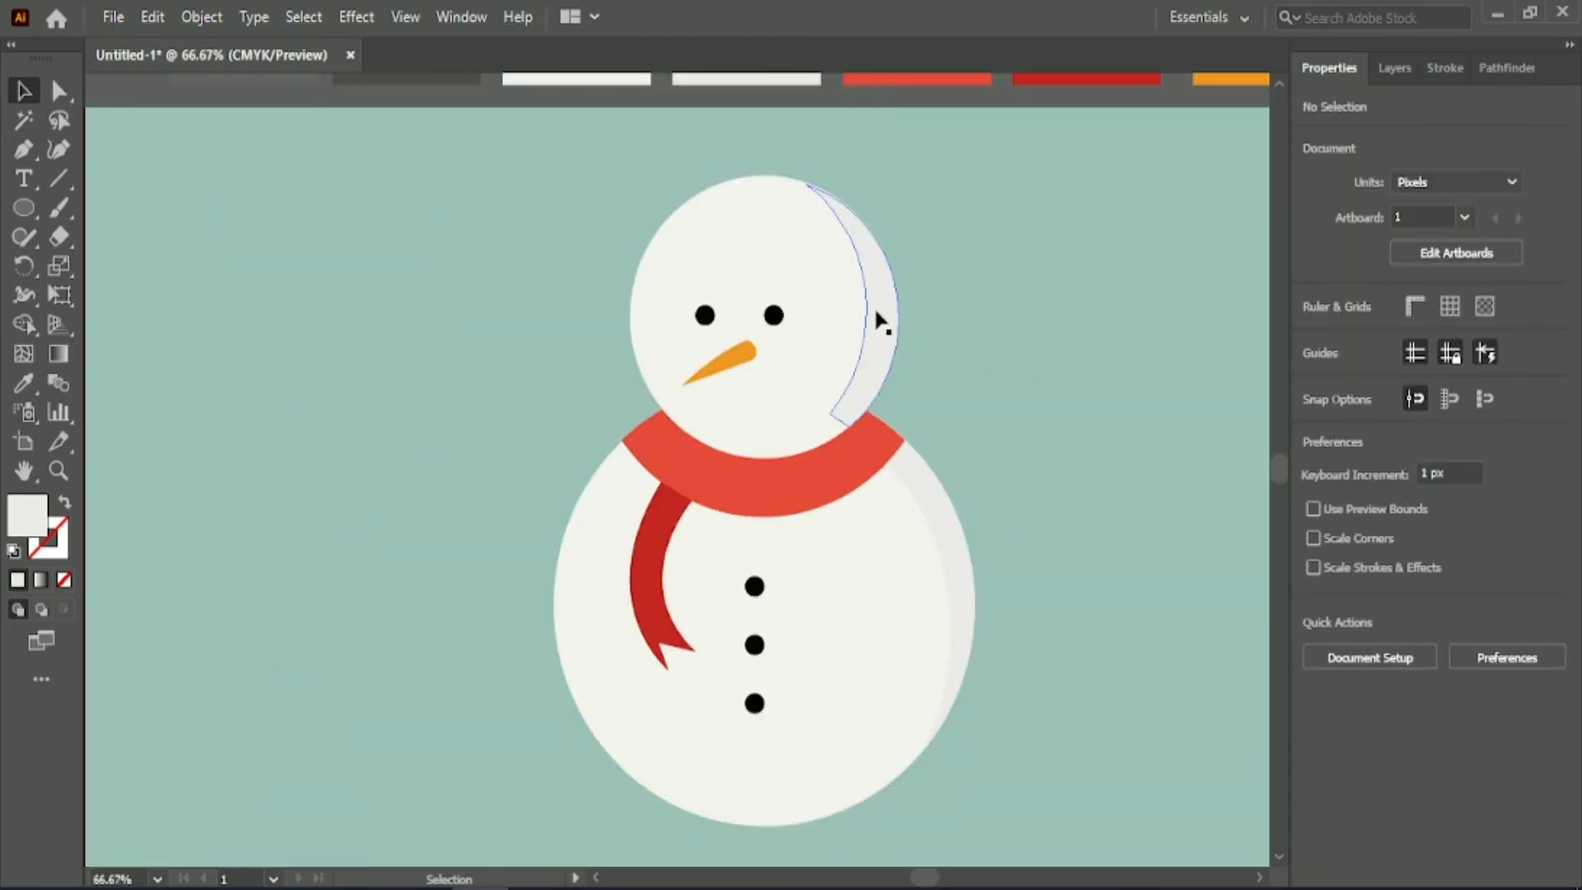
pyautogui.click(880, 322)
pyautogui.click(1081, 281)
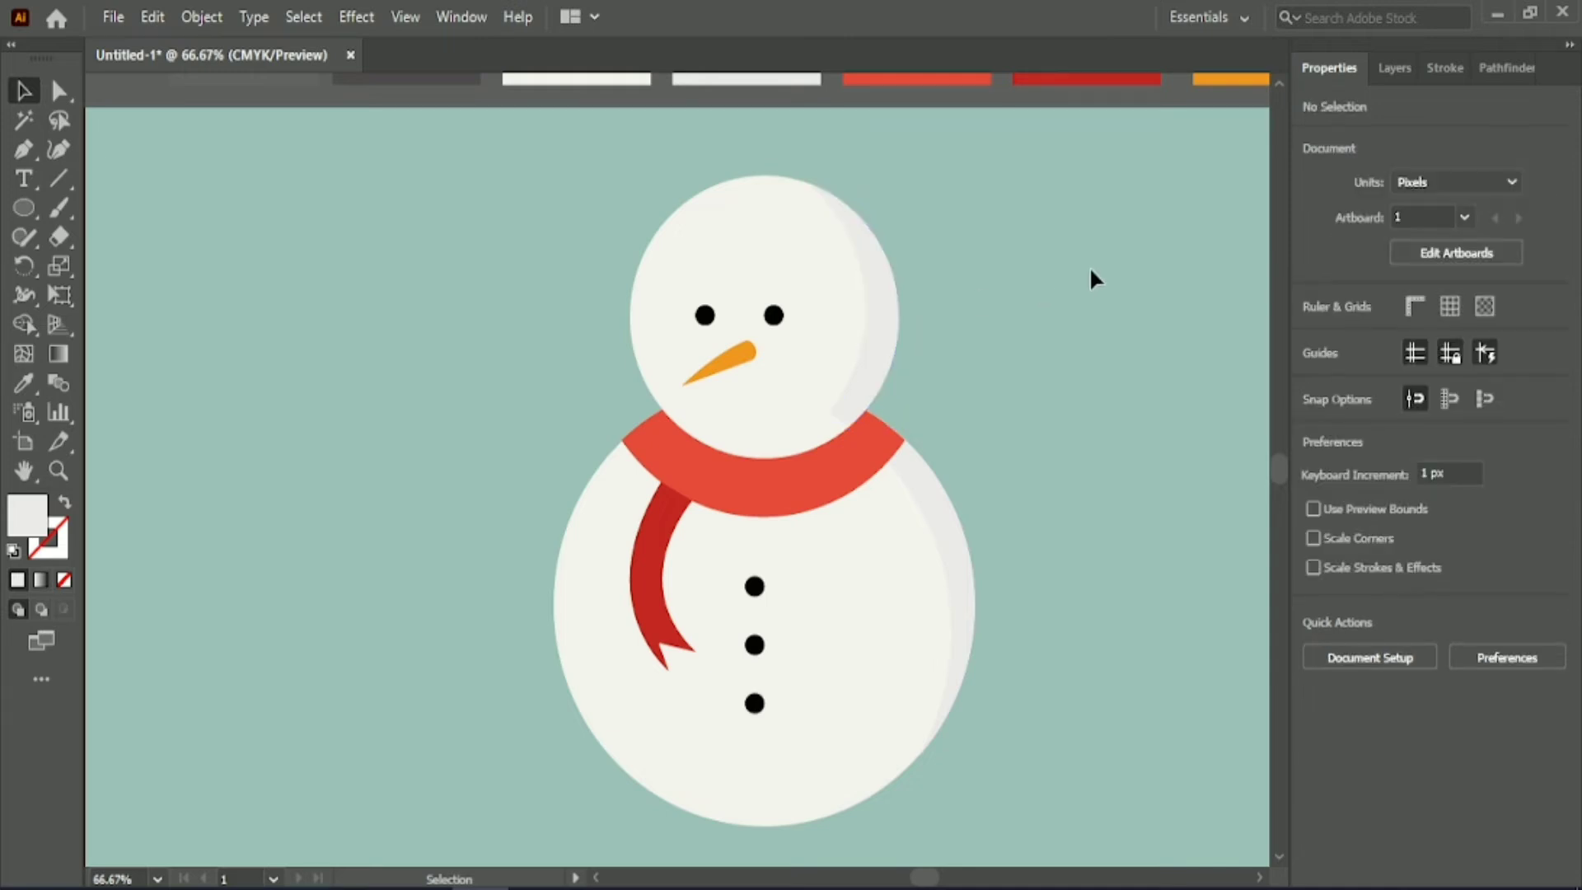
# Draw a curved smile path about 36 px wide and 25 px high below the nose's wide end with the Pen tool.
pyautogui.click(23, 151)
pyautogui.scroll(2, 791, 364)
pyautogui.click(723, 428)
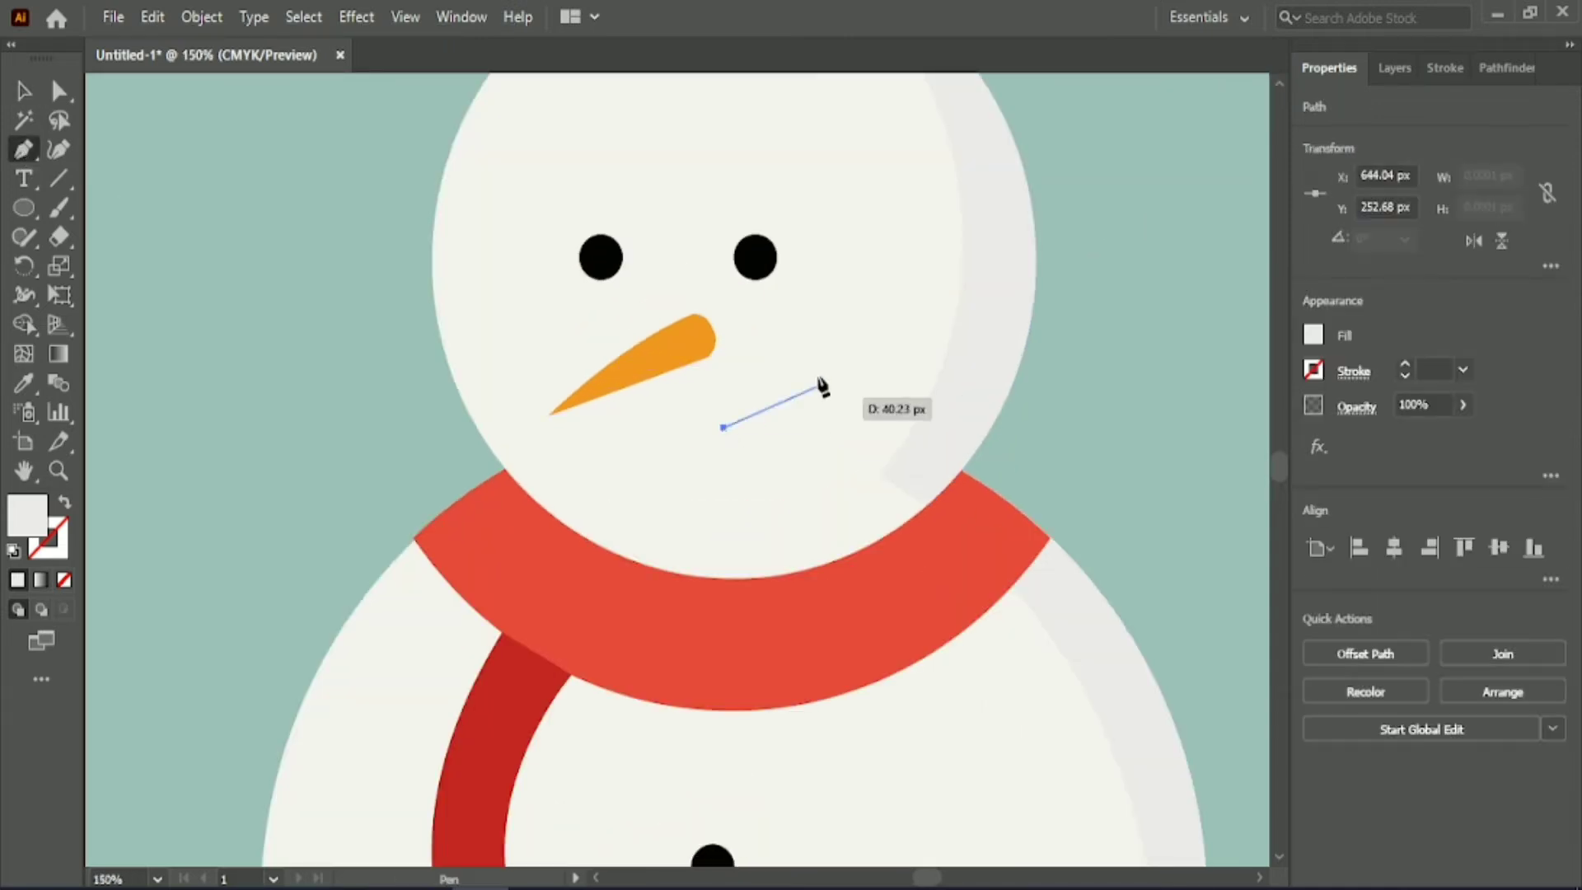
pyautogui.moveTo(834, 296); pyautogui.dragTo(835, 296)
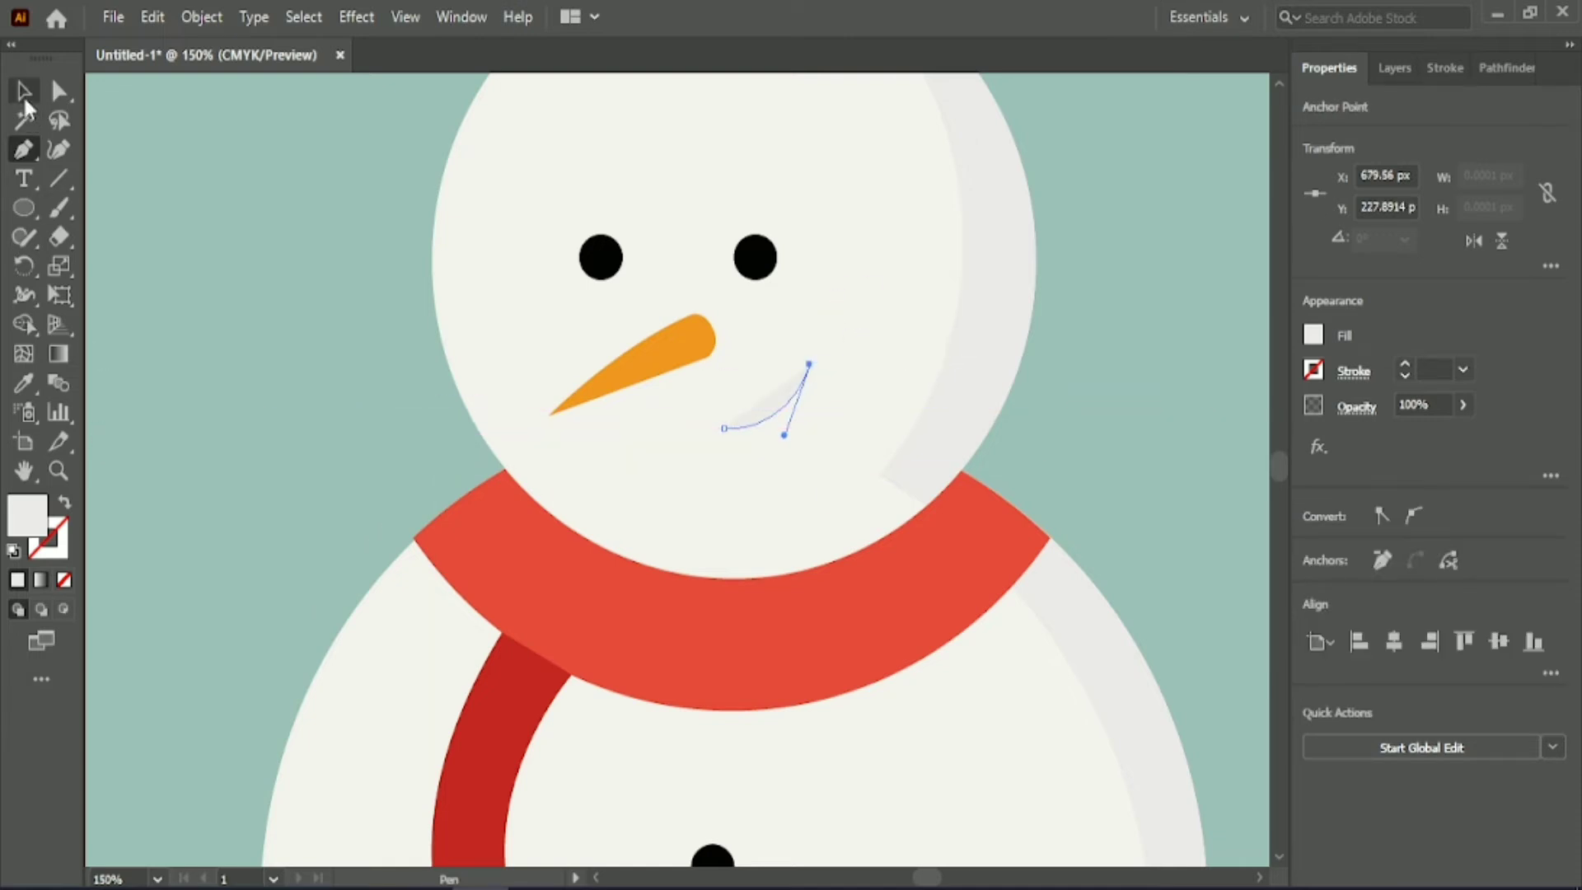
pyautogui.click(25, 100)
# Give the smile a thick black stroke with rounded ends and no fill.
pyautogui.click(65, 502)
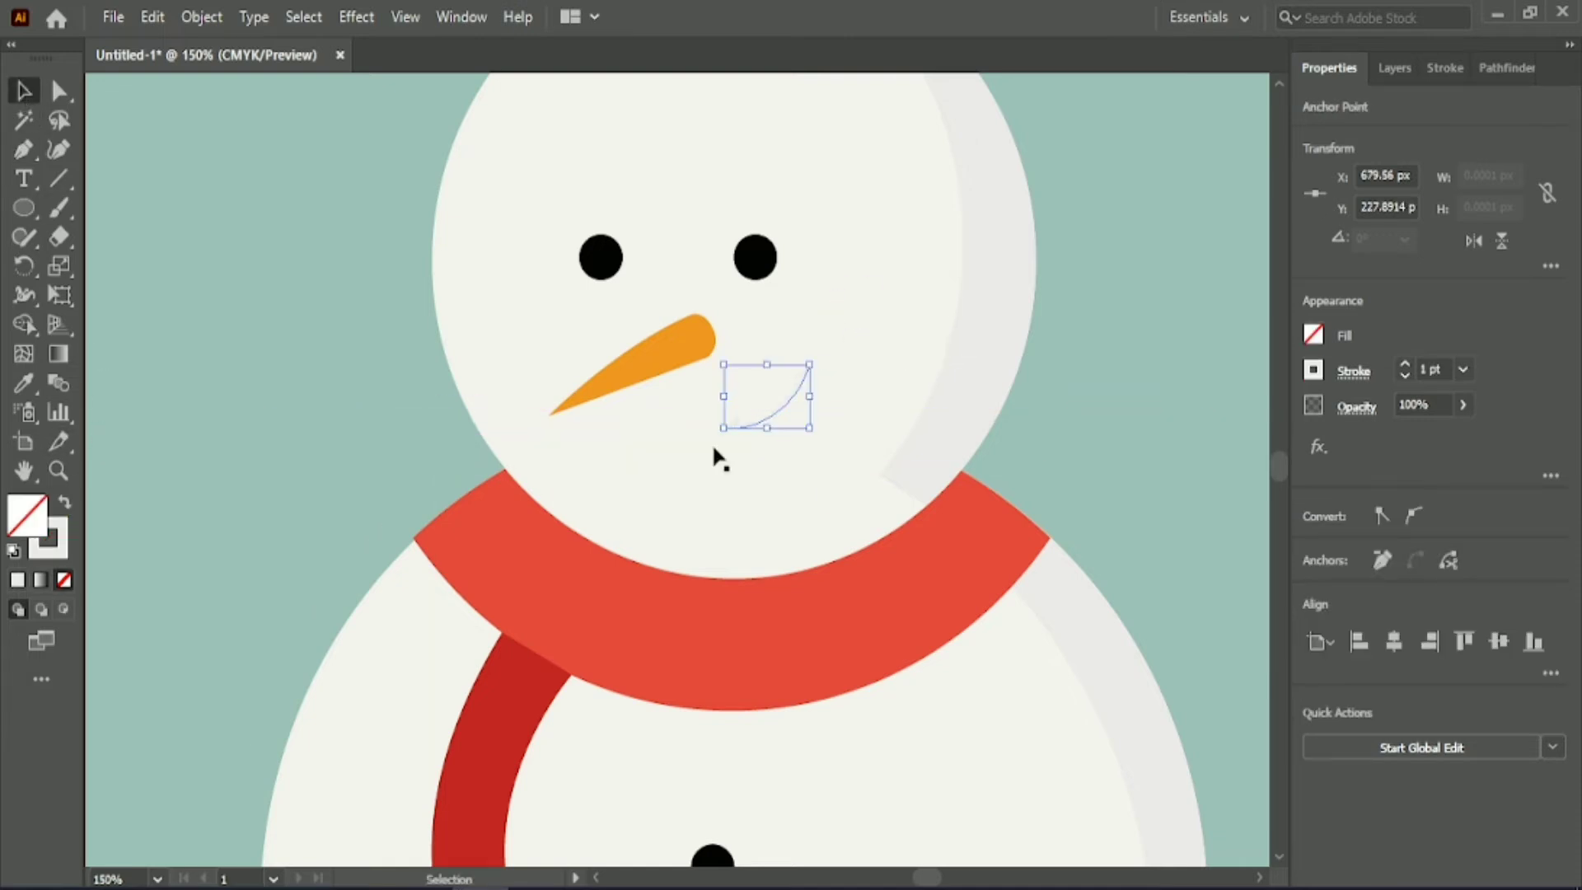
pyautogui.click(1313, 370)
pyautogui.click(1444, 67)
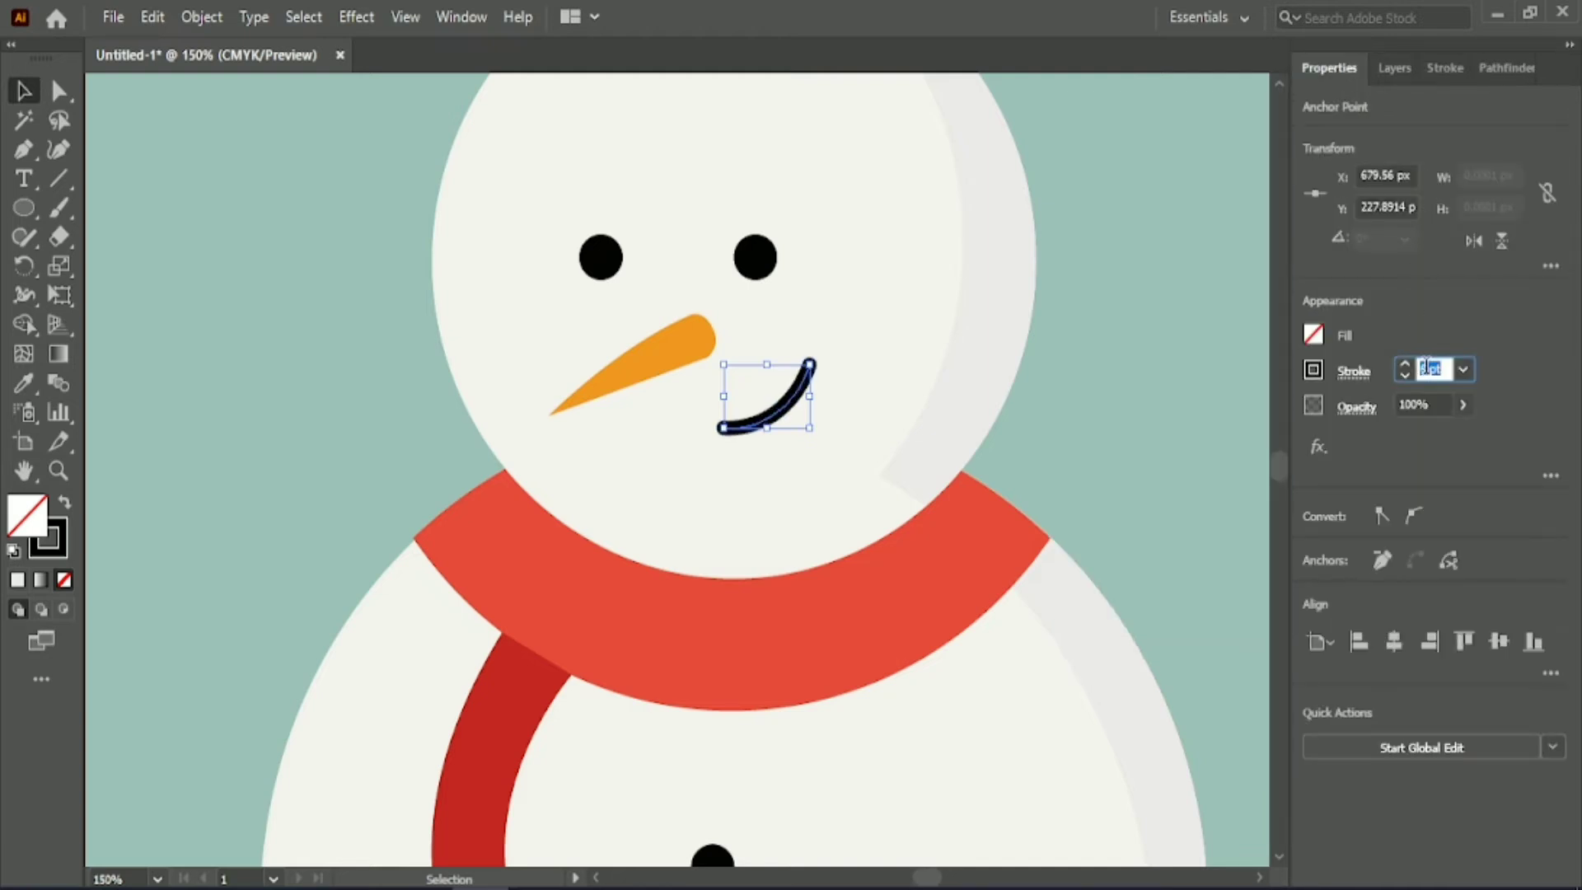
pyautogui.click(1169, 308)
# Try to centre the nose horizontally on the head.
pyautogui.scroll(-1, 1170, 310)
pyautogui.moveTo(920, 876); pyautogui.dragTo(925, 877)
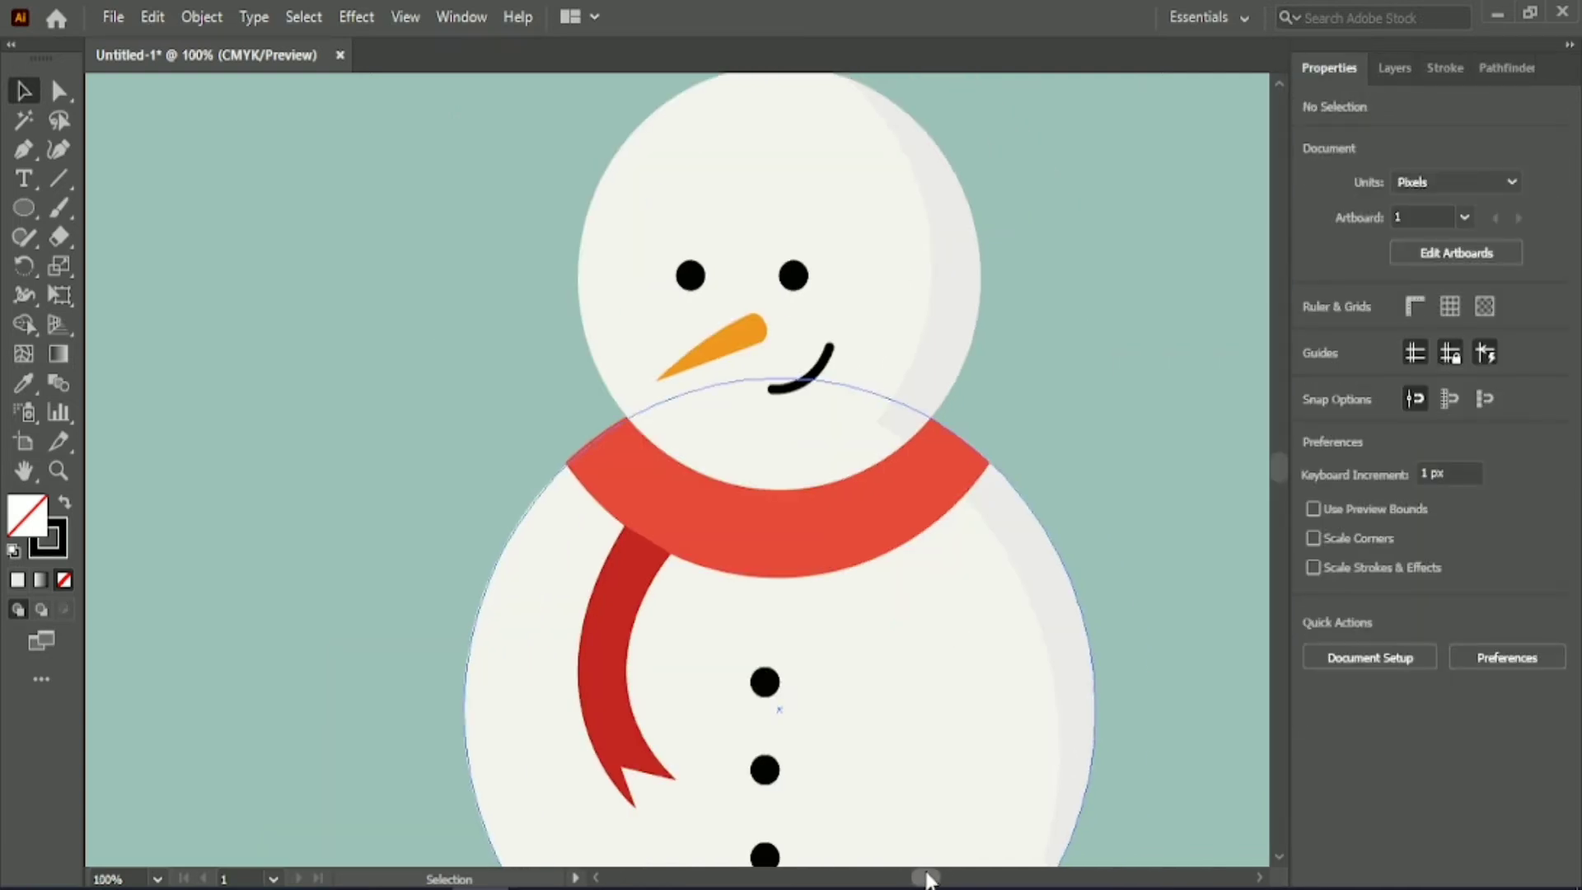
pyautogui.click(749, 323)
pyautogui.click(875, 257)
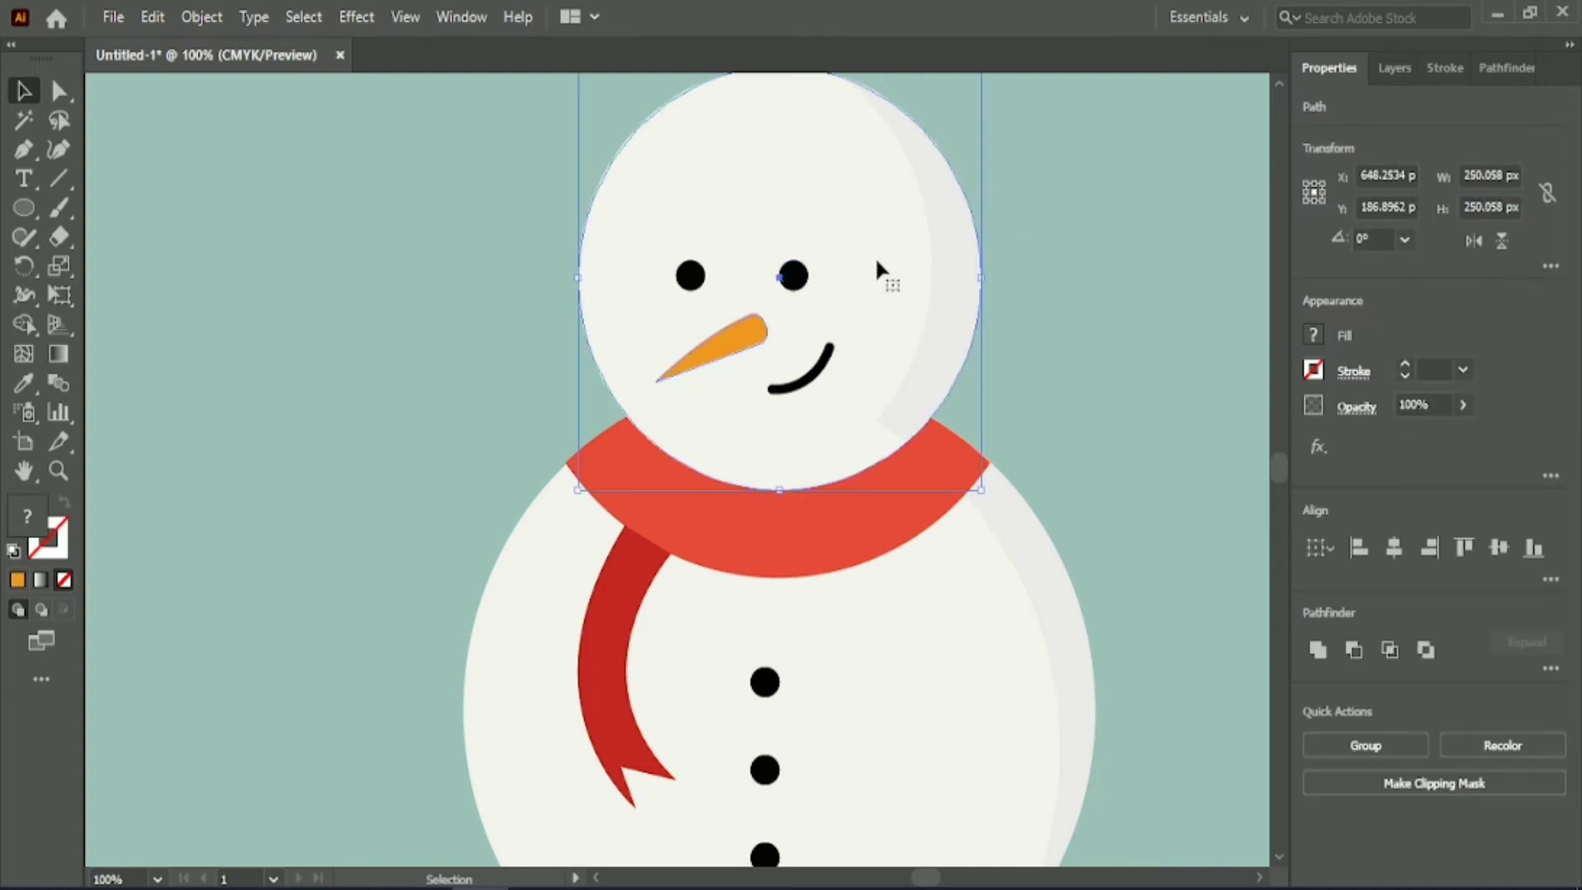
pyautogui.click(1071, 337)
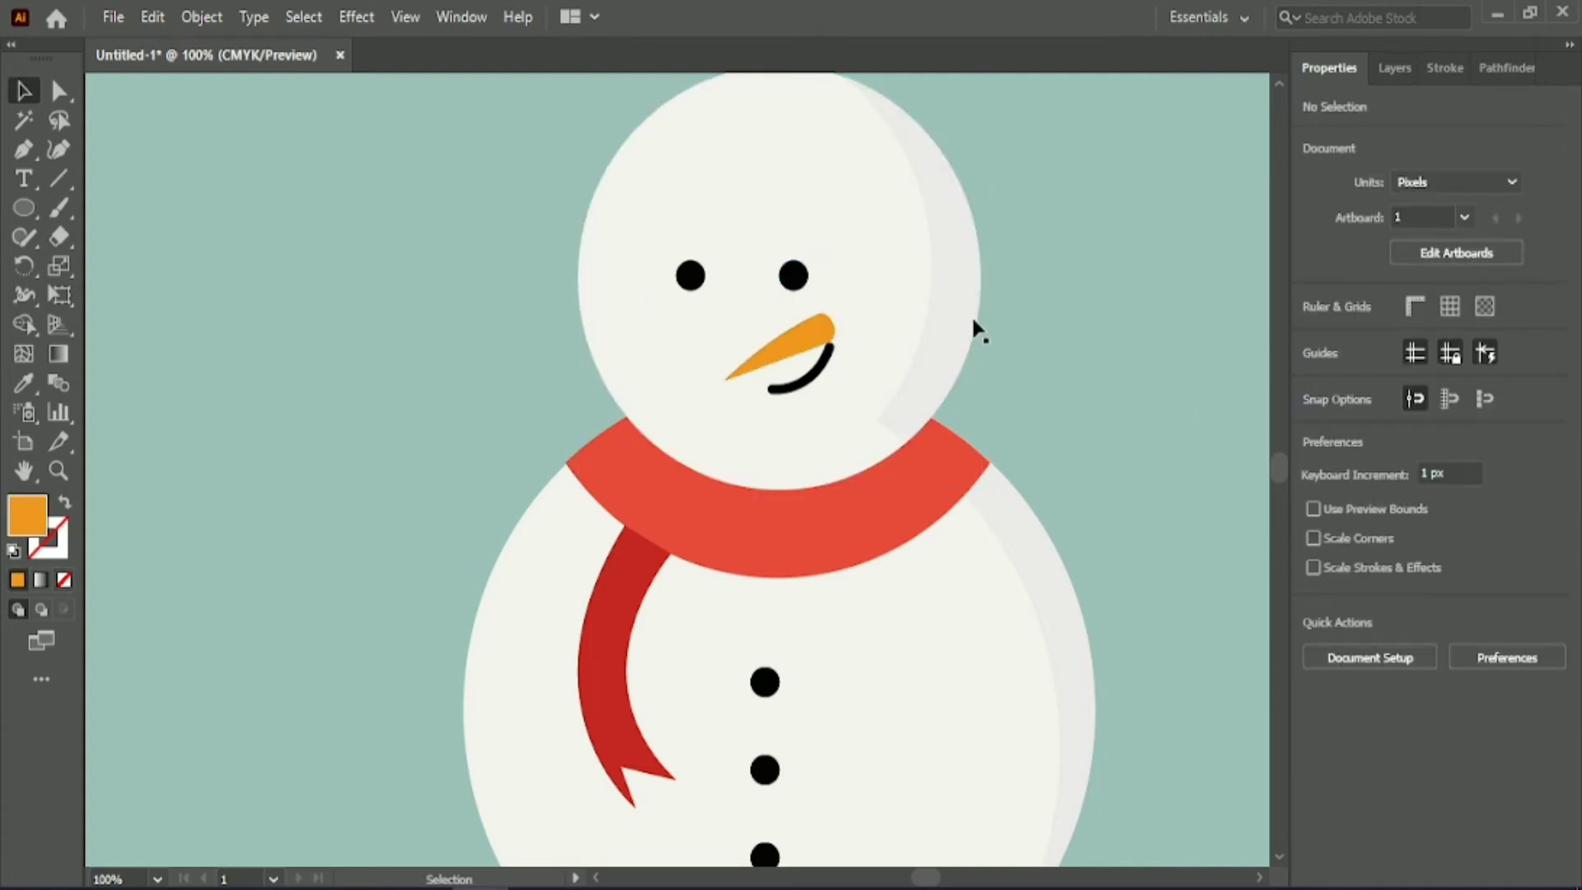
# Move the carrot nose left so it sits beneath the eyes, and enlarge the smile beside it.
pyautogui.click(811, 337)
pyautogui.moveTo(812, 336)
pyautogui.mouseDown()
pyautogui.moveTo(782, 334)
pyautogui.moveTo(844, 369)
pyautogui.moveTo(832, 358)
pyautogui.mouseUp()
pyautogui.click(808, 375)
# Centre the pair of eyes horizontally on the head.
pyautogui.click(793, 276)
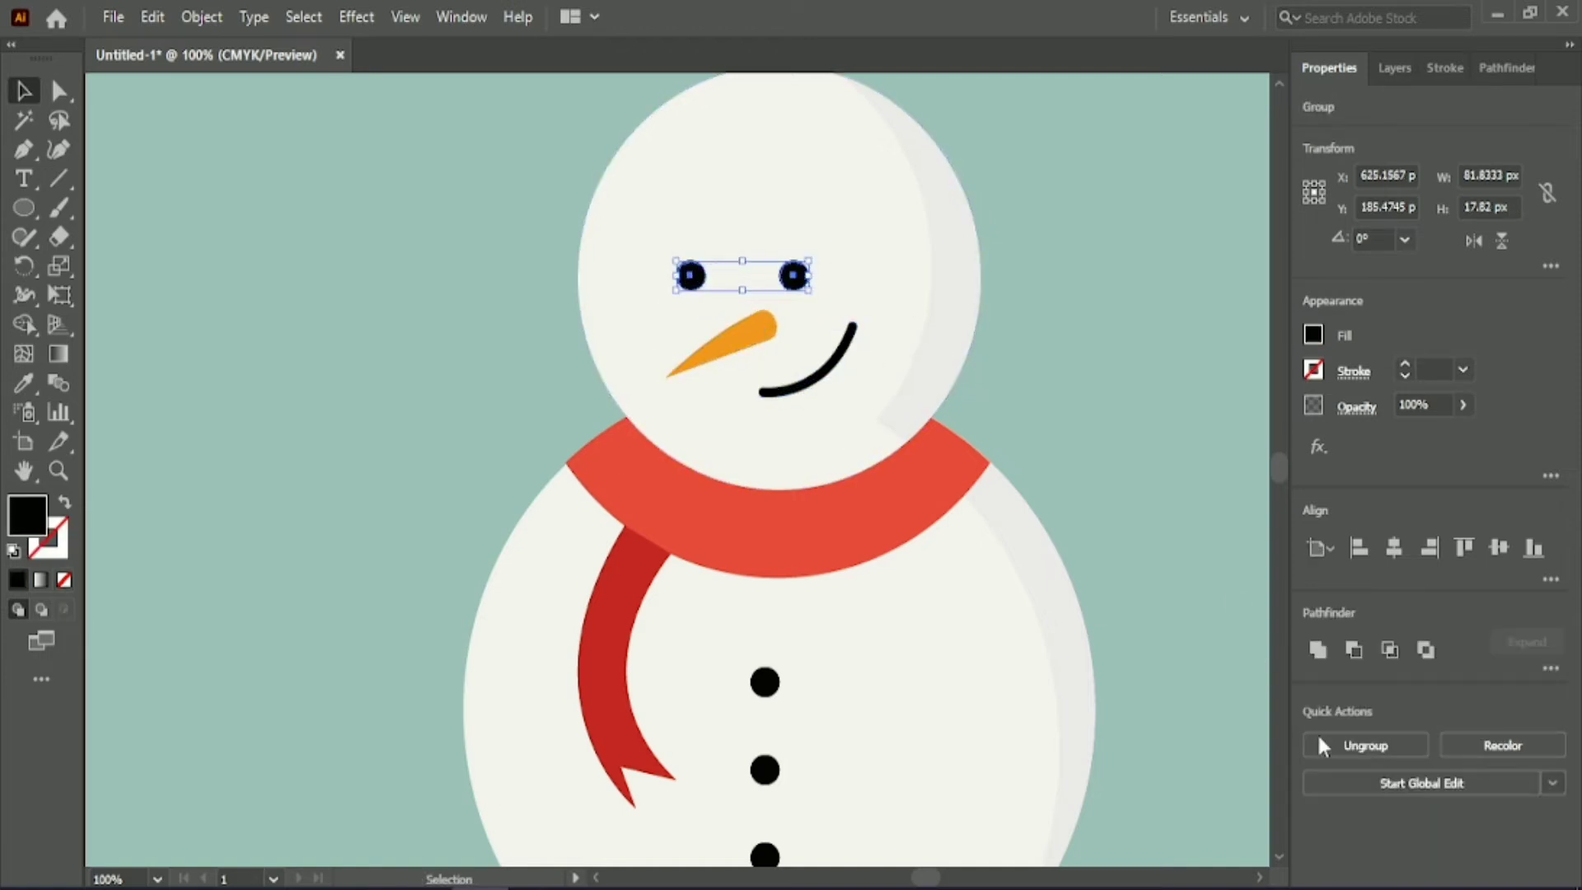
pyautogui.keyDown('shift'); pyautogui.click(947, 326); pyautogui.keyUp('shift')
pyautogui.click(1394, 548)
pyautogui.click(1225, 384)
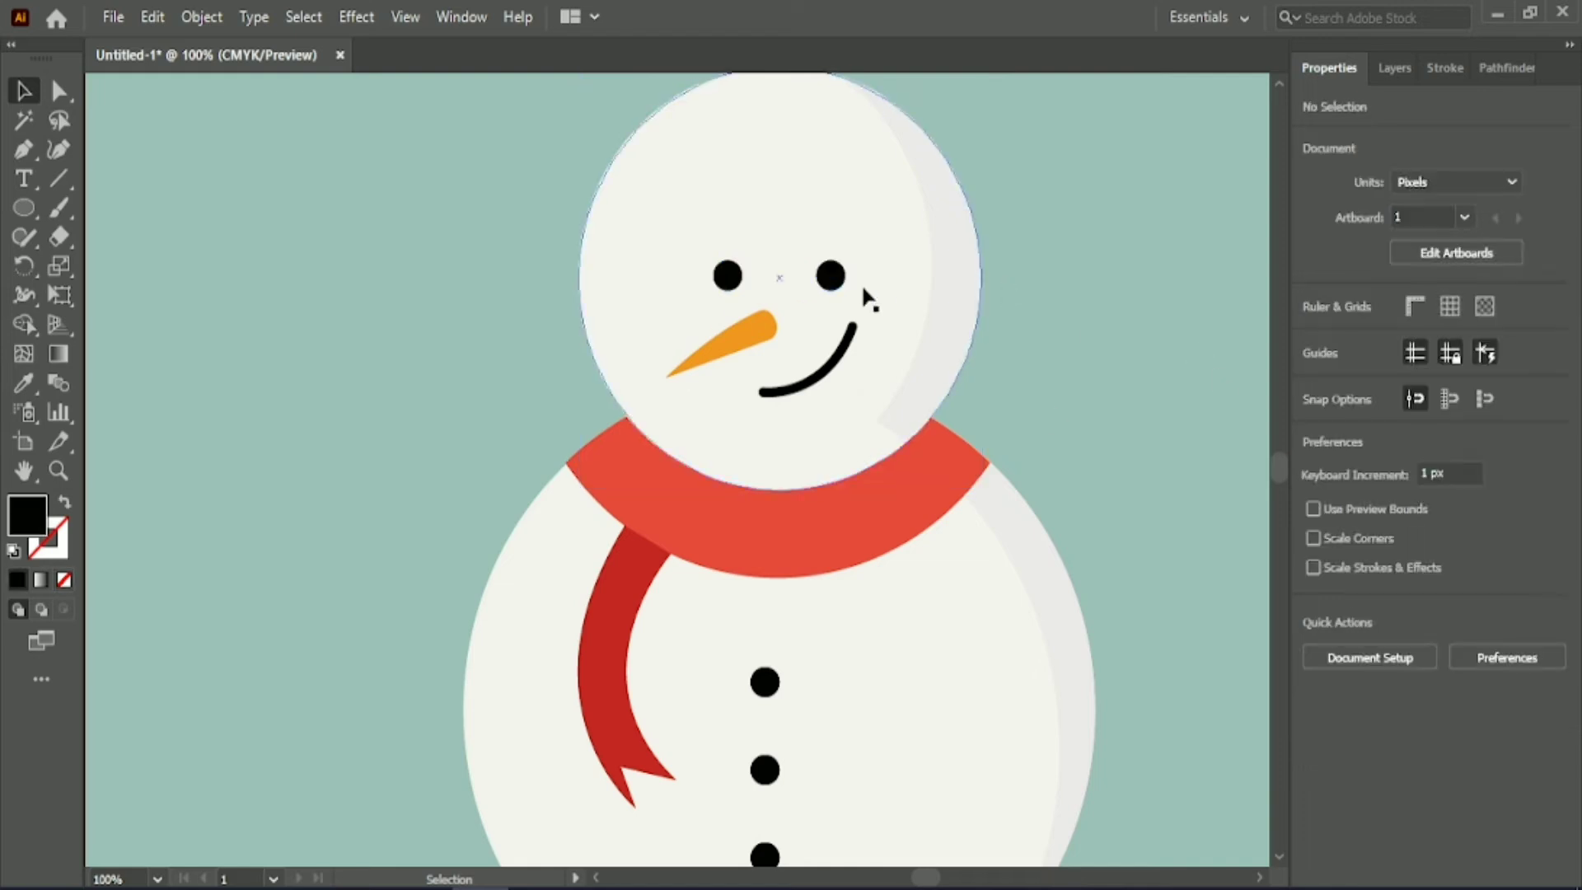
# Enlarge the pair of eyes to about 86 px wide overall and nudge it to just above and left of the head's centre.
pyautogui.click(832, 276)
pyautogui.keyDown('shift'); pyautogui.click(947, 334); pyautogui.keyUp('shift')
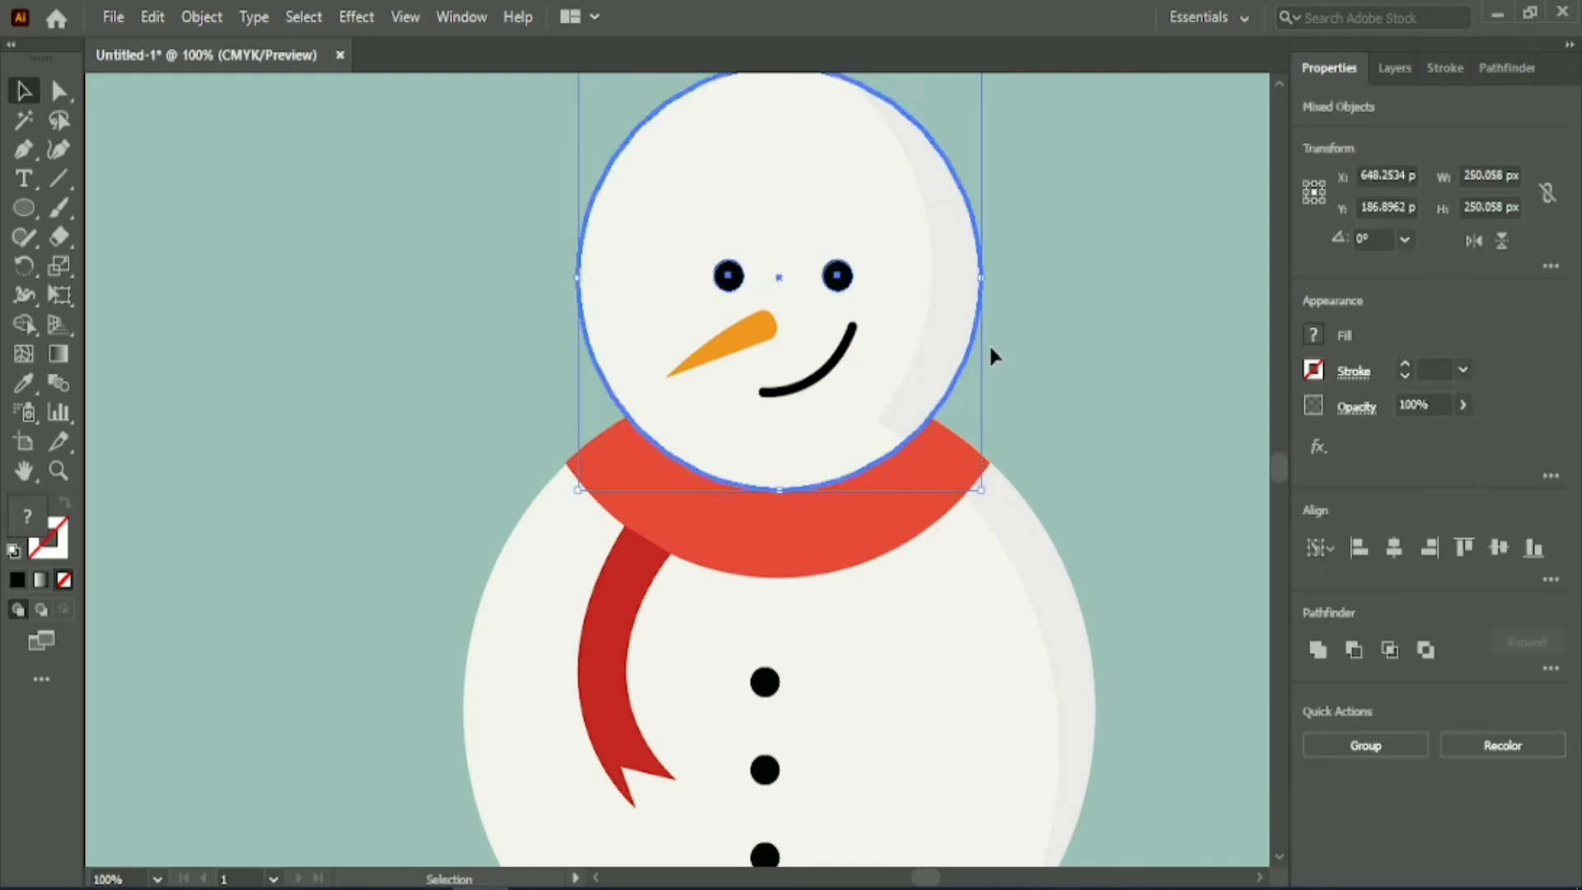
pyautogui.click(1133, 307)
pyautogui.click(836, 278)
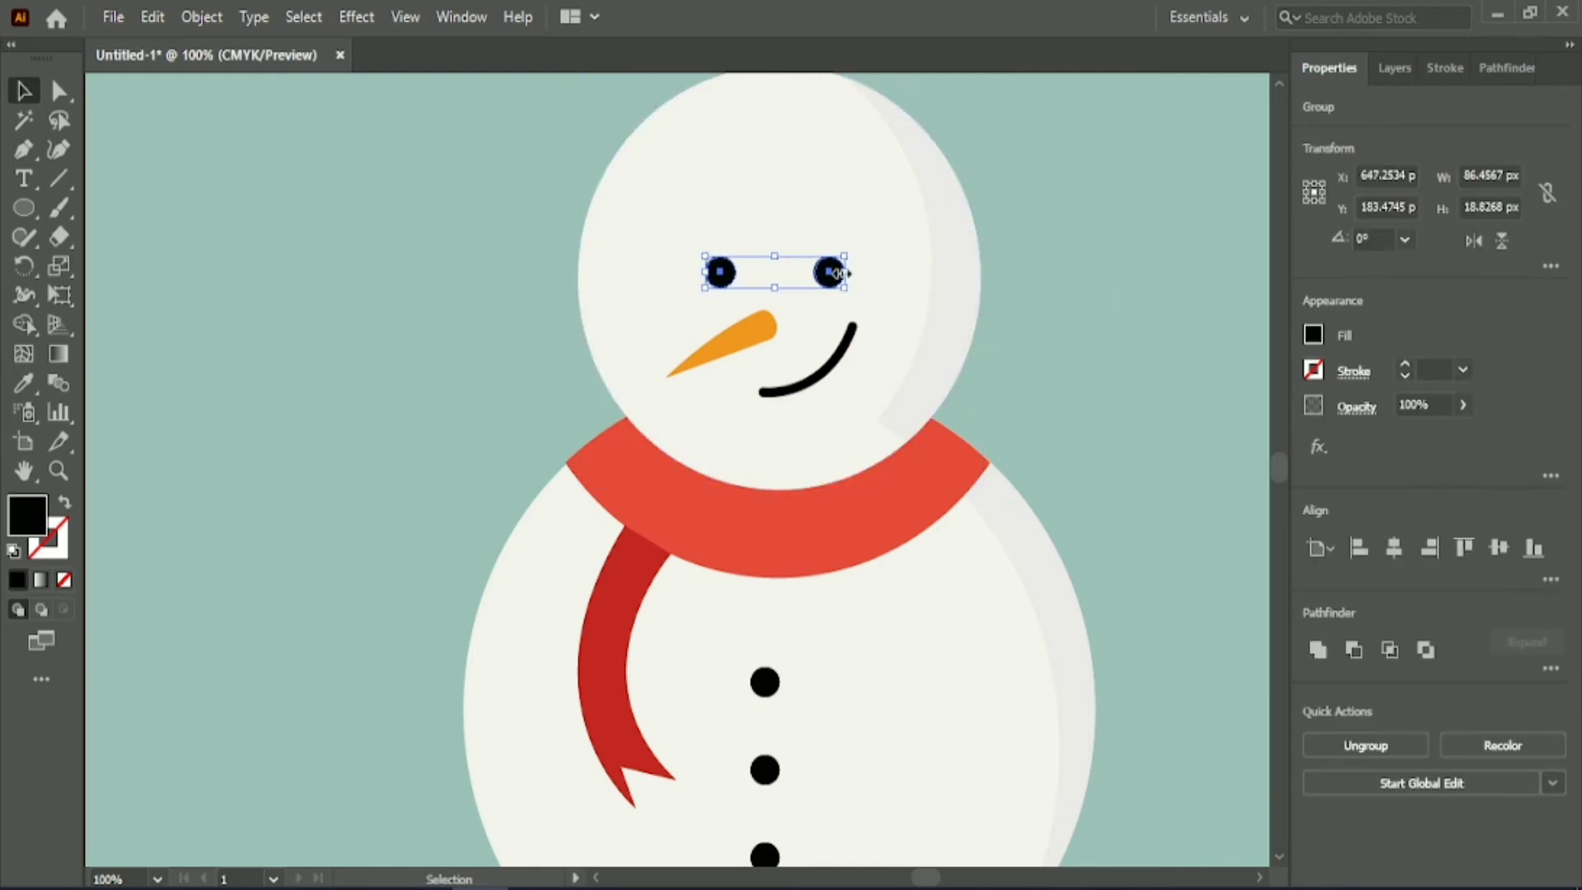
pyautogui.press('Left')
pyautogui.click(1086, 245)
# Draw a rectangle about 103 by 114 px left of the snowman's head for the hat's crown.
pyautogui.scroll(5, 1087, 240)
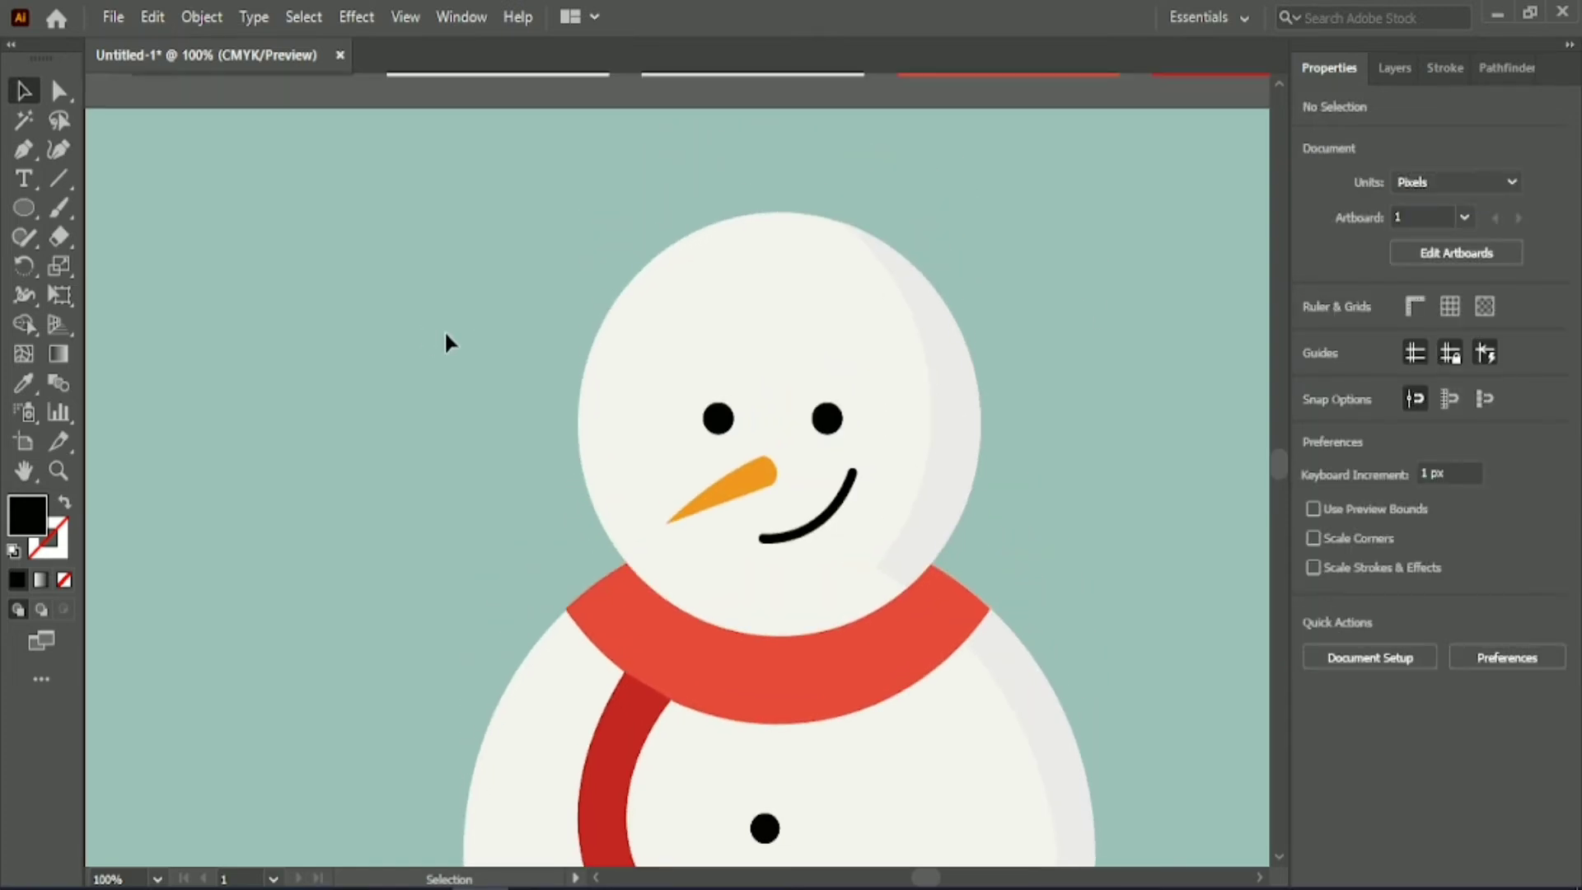
pyautogui.scroll(-1, 446, 331)
pyautogui.scroll(-2, 295, 353)
pyautogui.moveTo(926, 877); pyautogui.dragTo(922, 877)
pyautogui.scroll(-1, 265, 280)
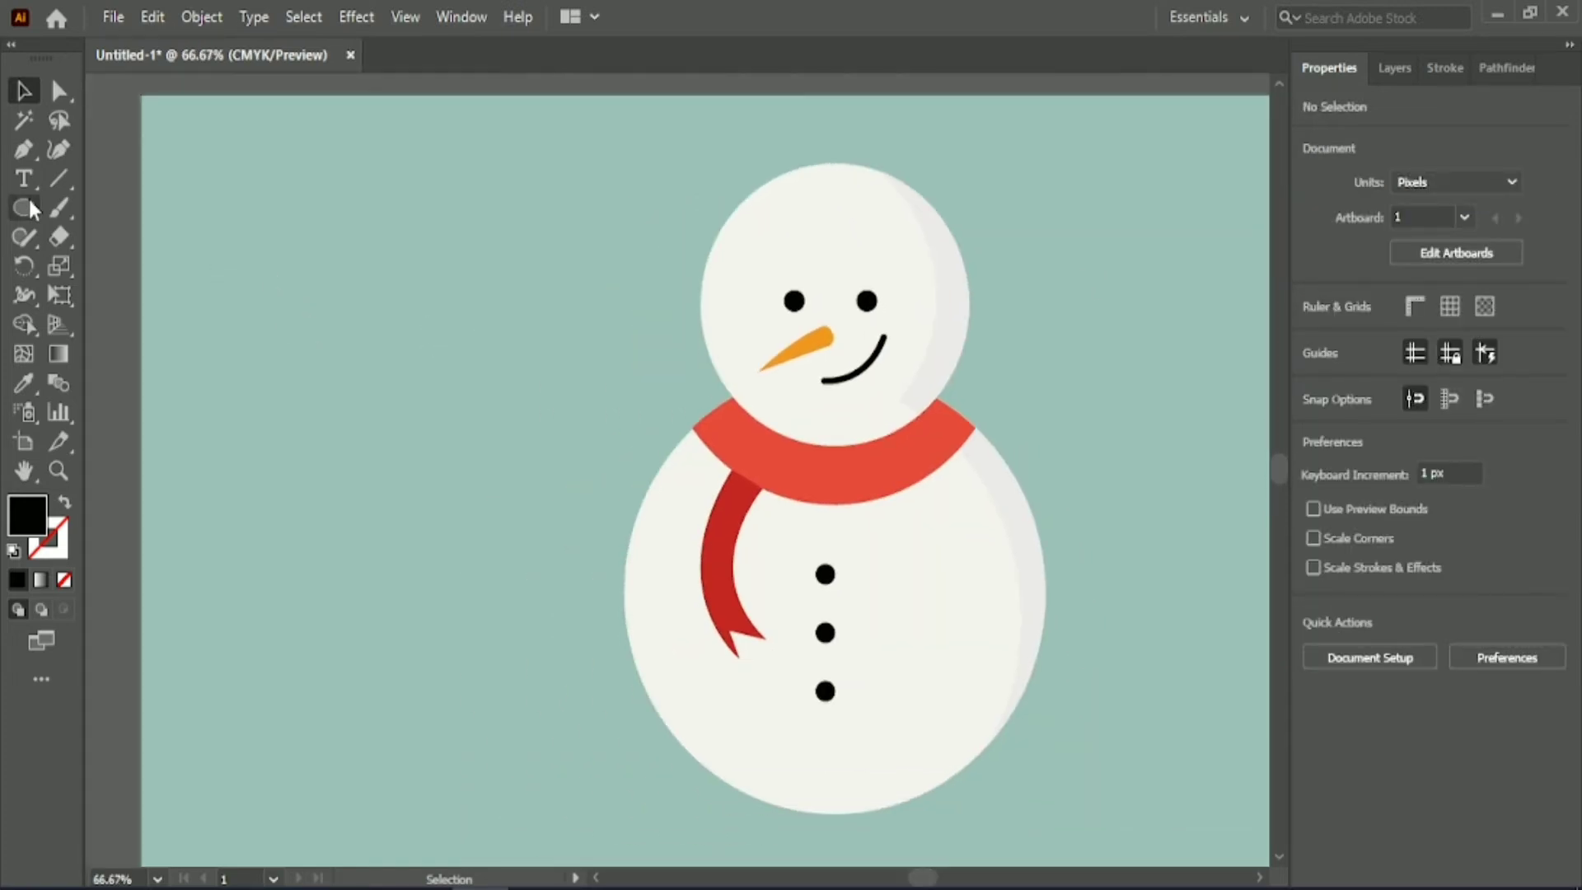
pyautogui.click(29, 156)
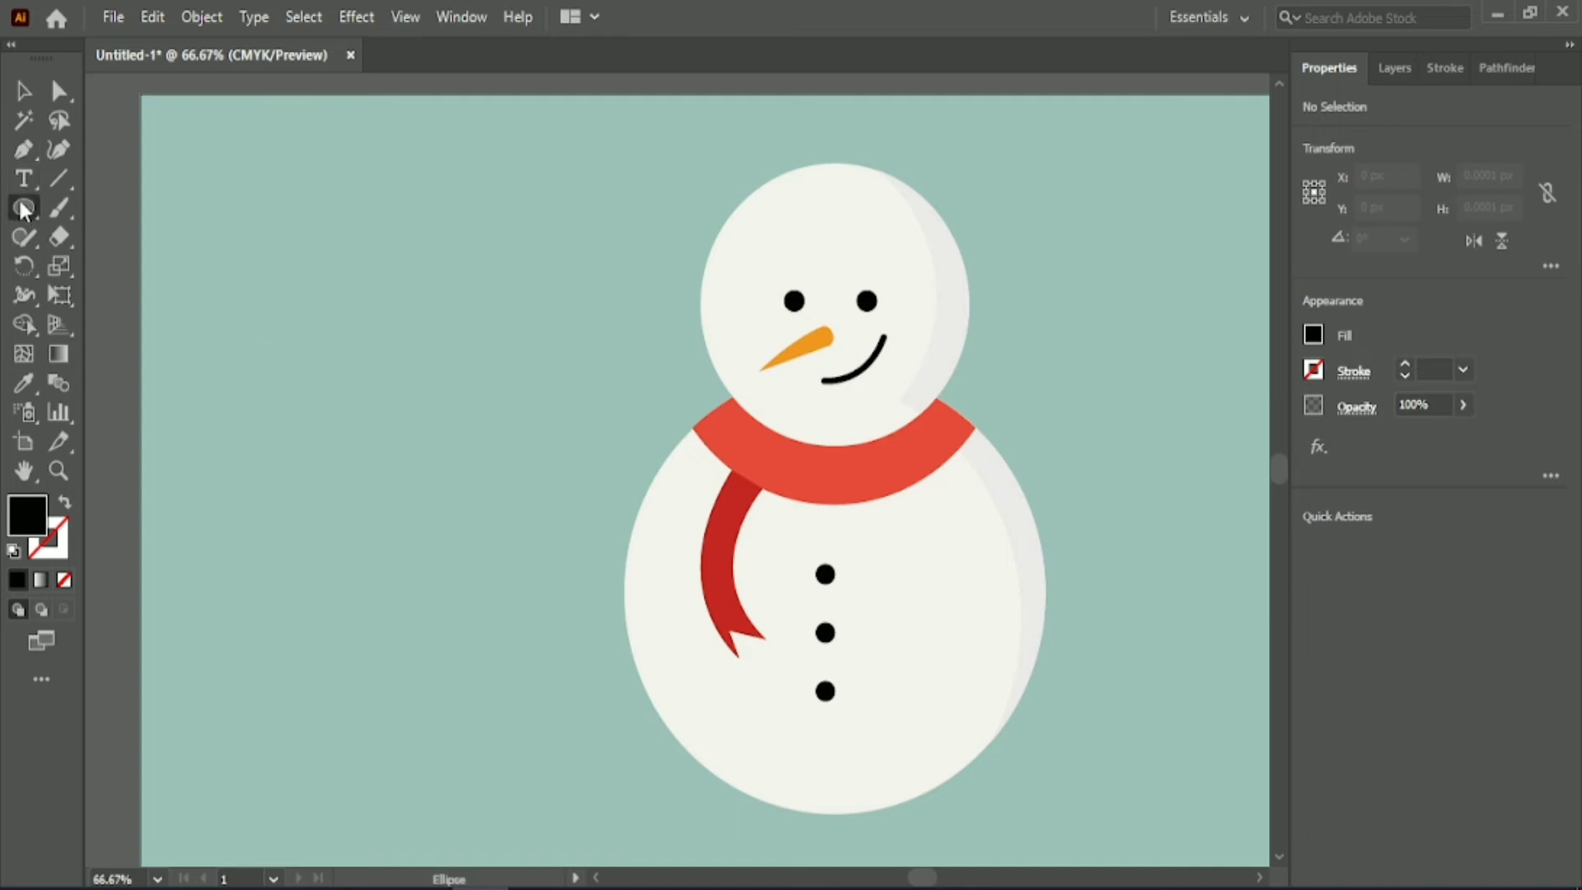
pyautogui.moveTo(25, 212); pyautogui.dragTo(102, 210)
pyautogui.moveTo(319, 242); pyautogui.dragTo(429, 370)
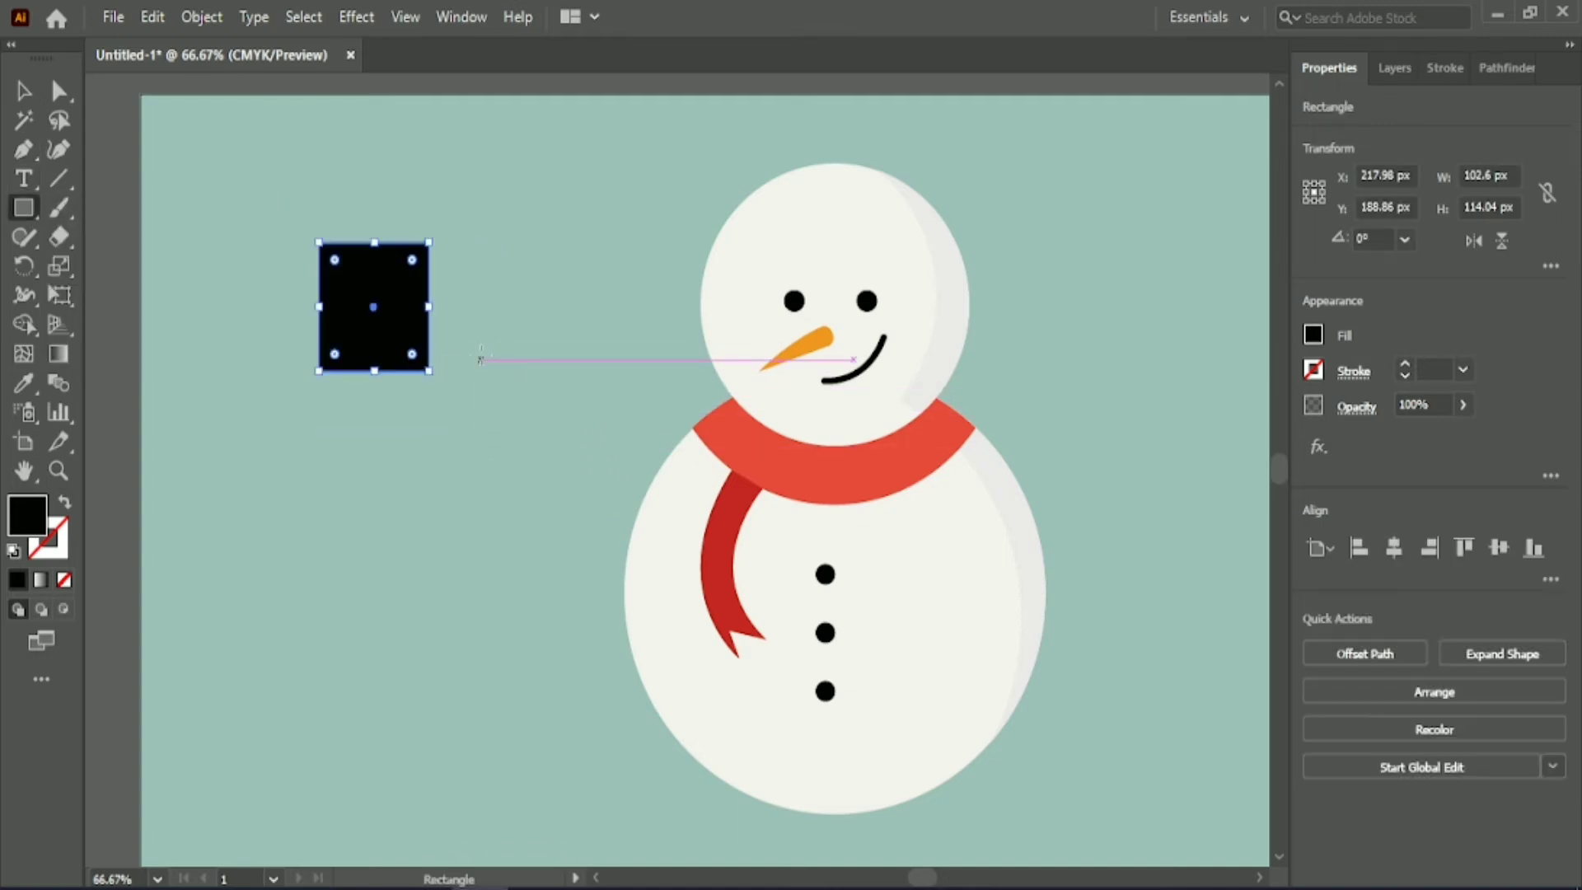
# Fill the hat's crown with the lighter grey sampled from the swatches above the artboard.
pyautogui.scroll(3, 247, 387)
pyautogui.click(28, 384)
pyautogui.click(381, 139)
pyautogui.click(25, 93)
# Draw a flat ellipse about 233 px wide across the crown's base as the brim and fill it with the dark grey swatch colour.
pyautogui.moveTo(25, 211); pyautogui.dragTo(103, 267)
pyautogui.moveTo(249, 477); pyautogui.dragTo(500, 530)
pyautogui.click(27, 387)
pyautogui.click(472, 140)
pyautogui.click(23, 91)
pyautogui.scroll(-2, 392, 388)
# Bring the hat's crown in front of the brim.
pyautogui.rightClick(323, 362)
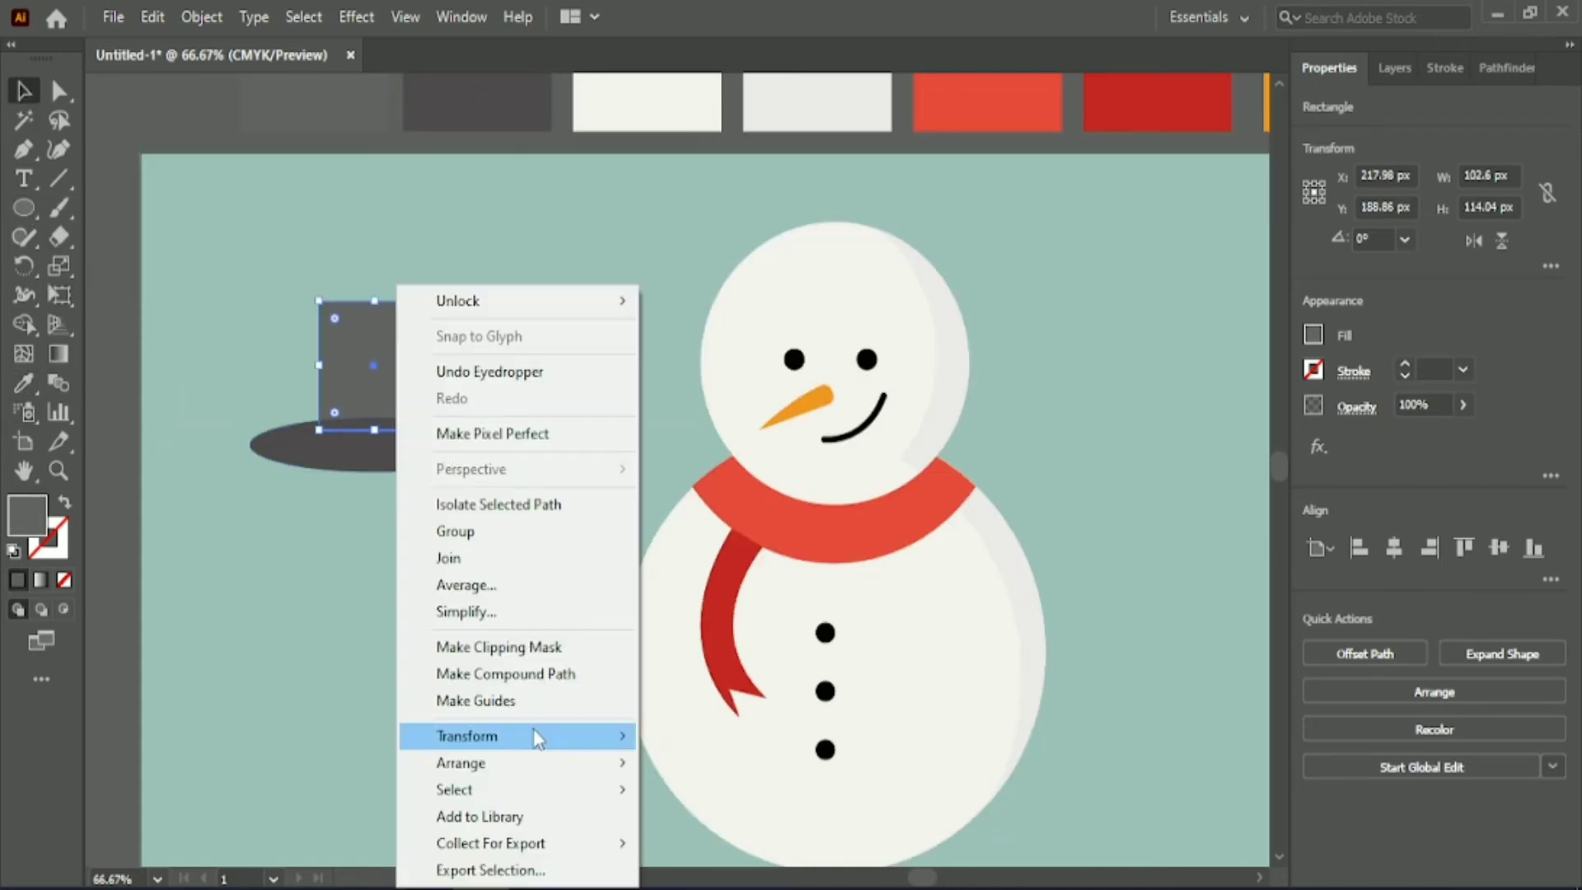
pyautogui.moveTo(547, 764)
pyautogui.click(692, 758)
# Taper the crown by moving its two upper corner points inward 10 px each.
pyautogui.press('a')
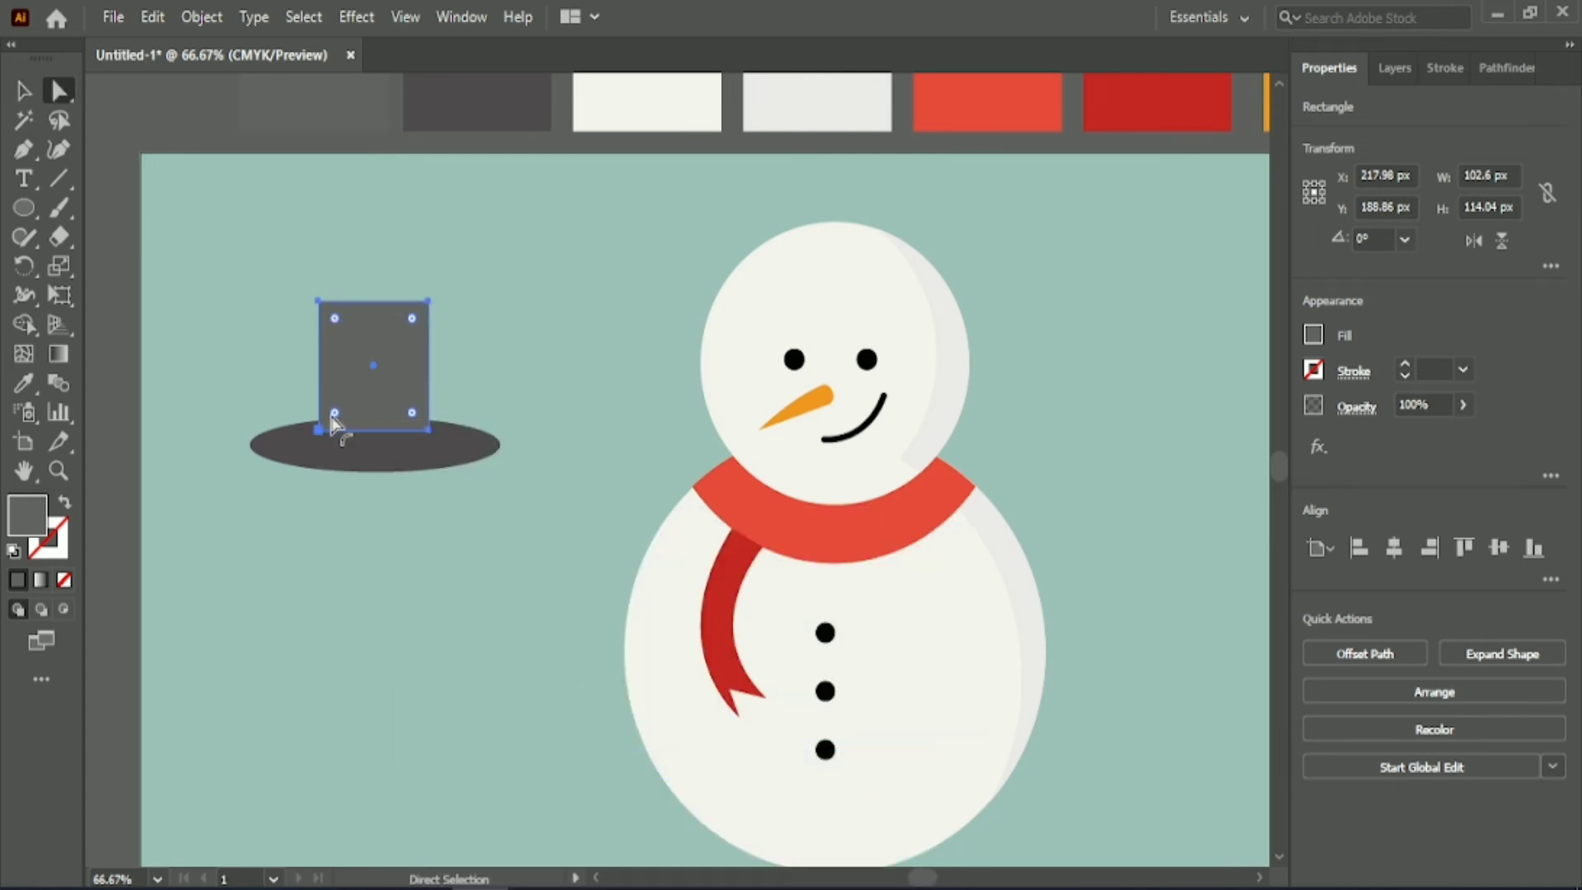
pyautogui.click(319, 302)
pyautogui.hotkey('shift', 'Right')
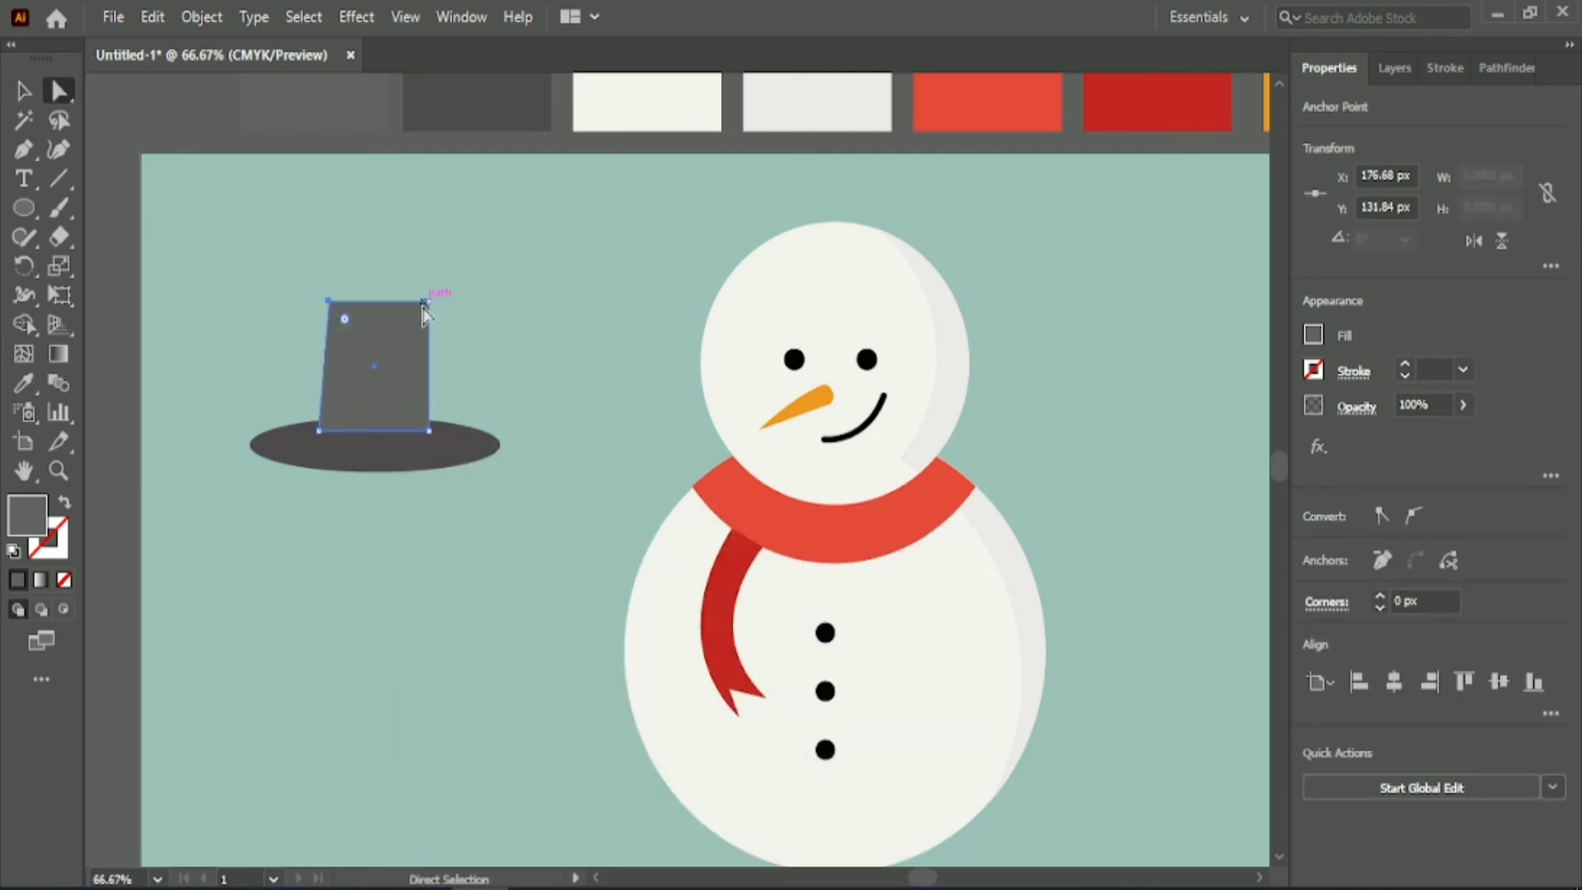
pyautogui.click(427, 303)
# Widen the crown's base to 132.6 px by moving its two lower corner points outward 15 px each.
pyautogui.click(428, 431)
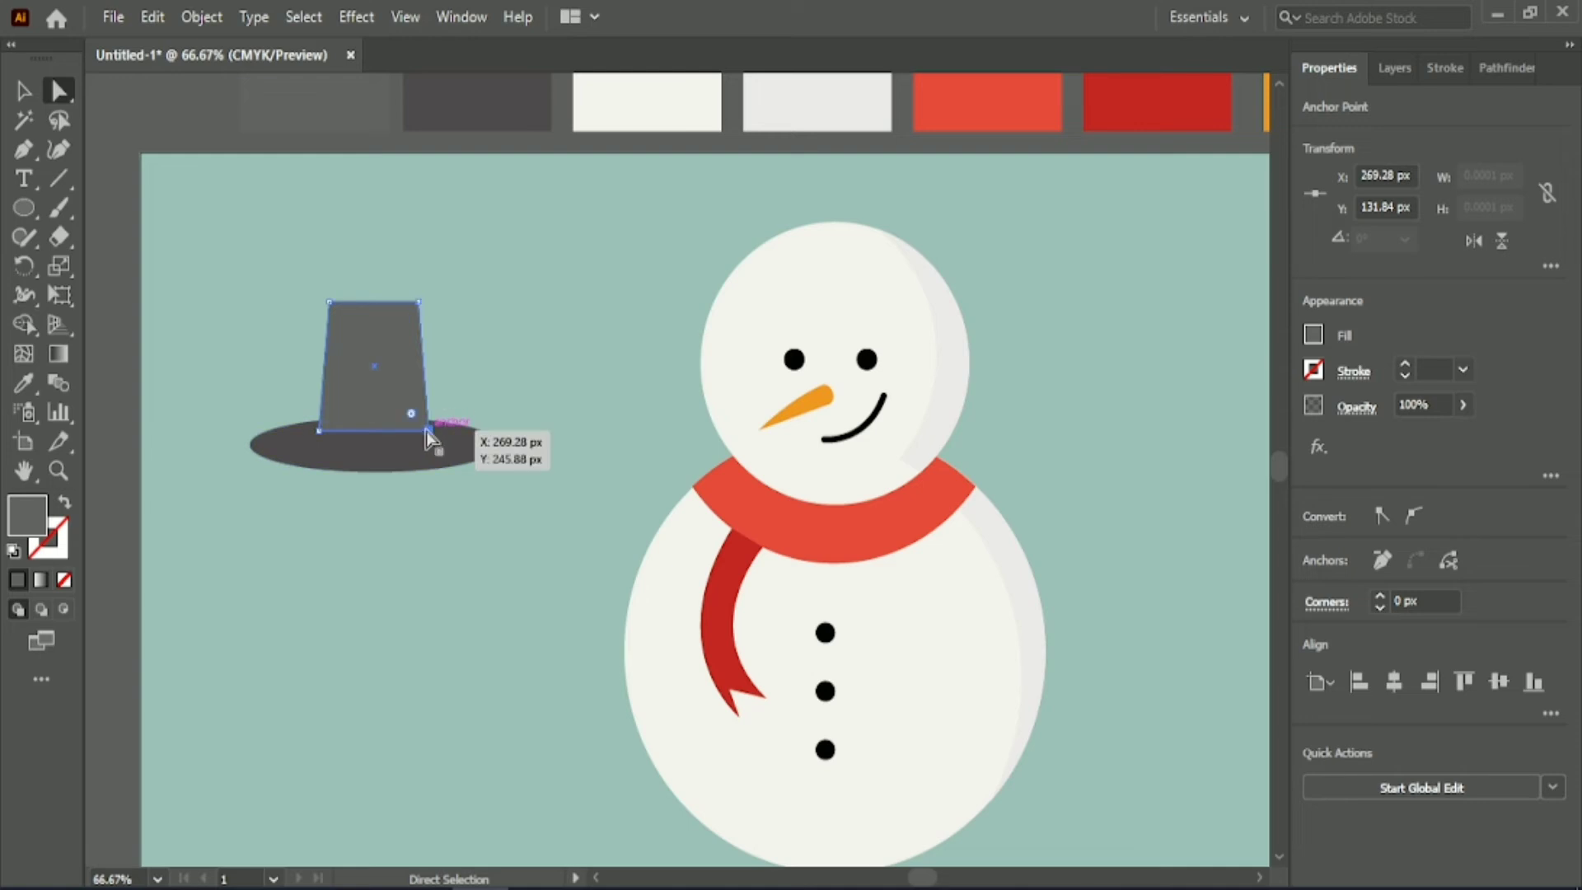
pyautogui.press('Right')
pyautogui.press('Right')
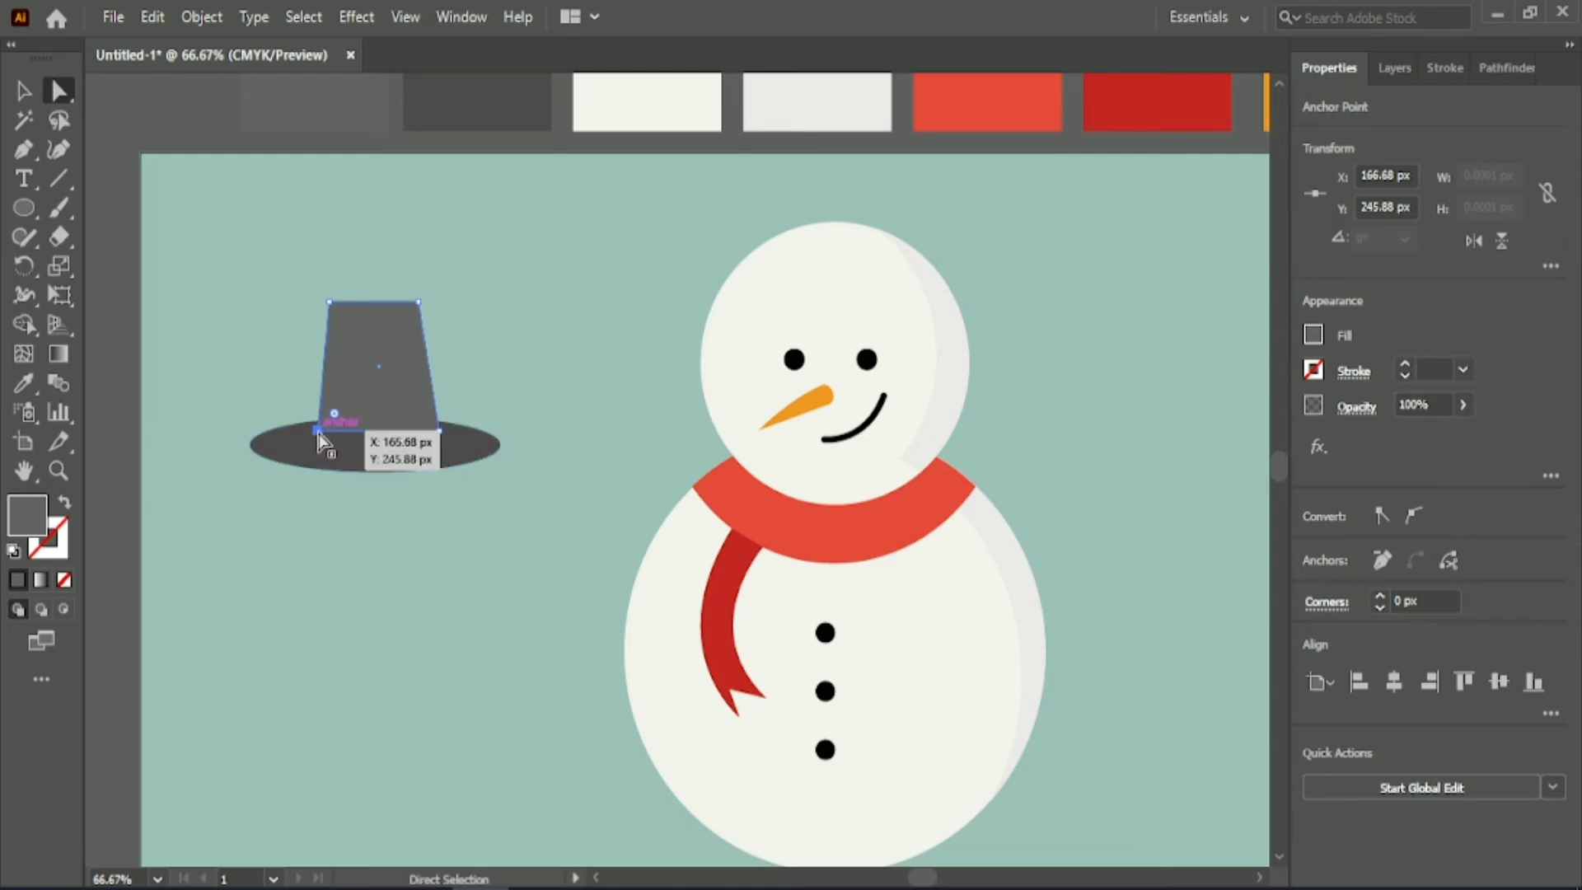
pyautogui.press('Left')
pyautogui.press('Left')
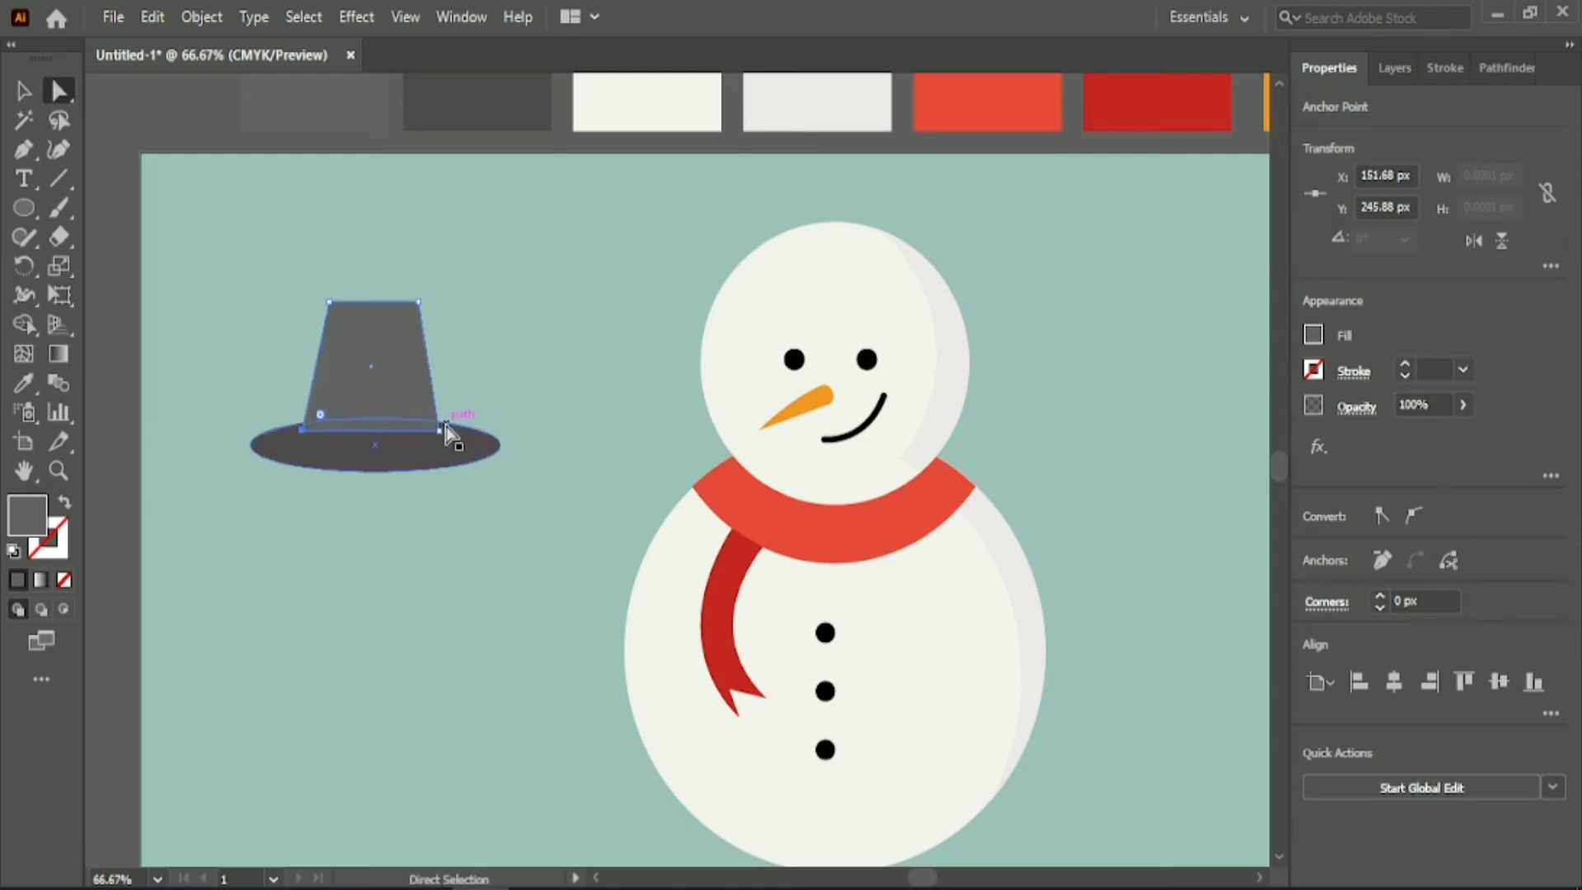
pyautogui.press('v')
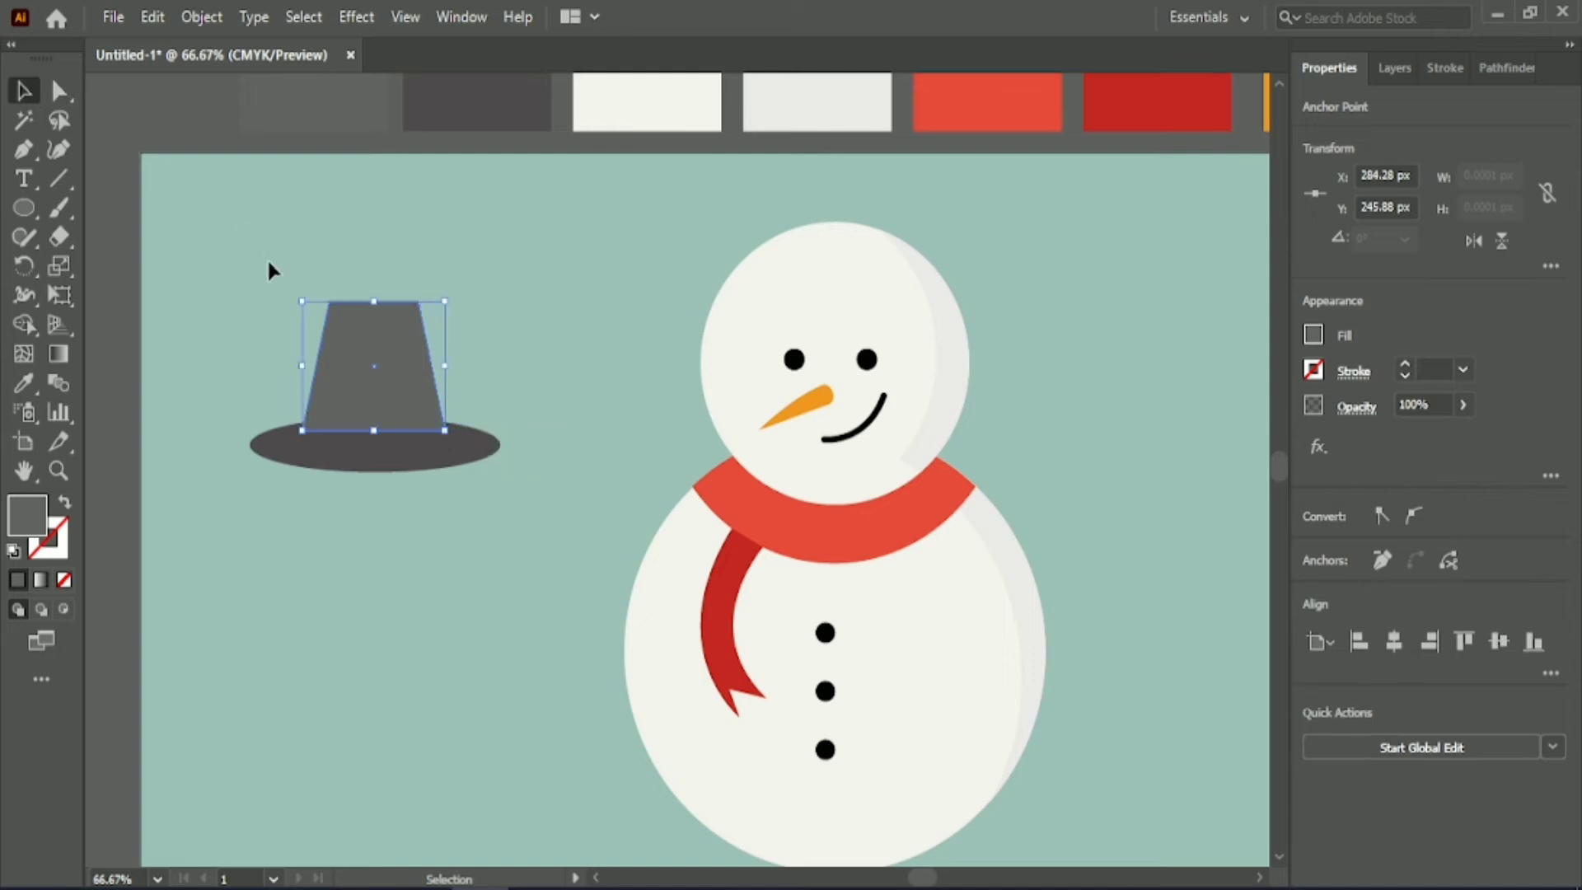
pyautogui.click(280, 241)
# Add an anchor point at the middle of the crown's bottom edge and move it down about 13 px.
pyautogui.click(356, 349)
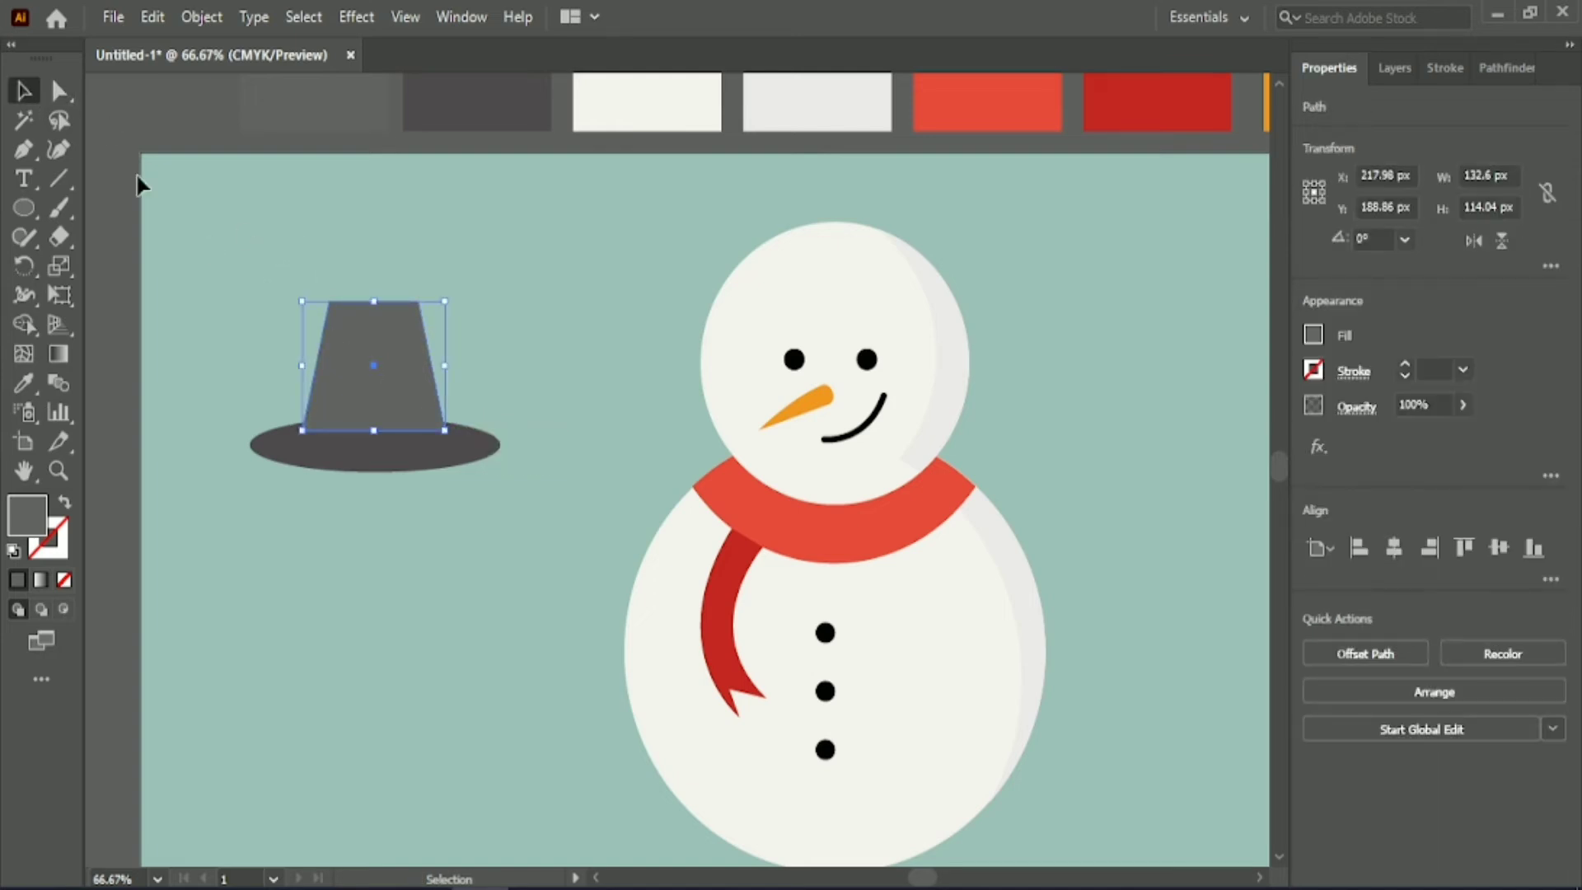
pyautogui.click(58, 91)
pyautogui.press('v')
pyautogui.click(23, 149)
pyautogui.click(115, 174)
pyautogui.click(373, 430)
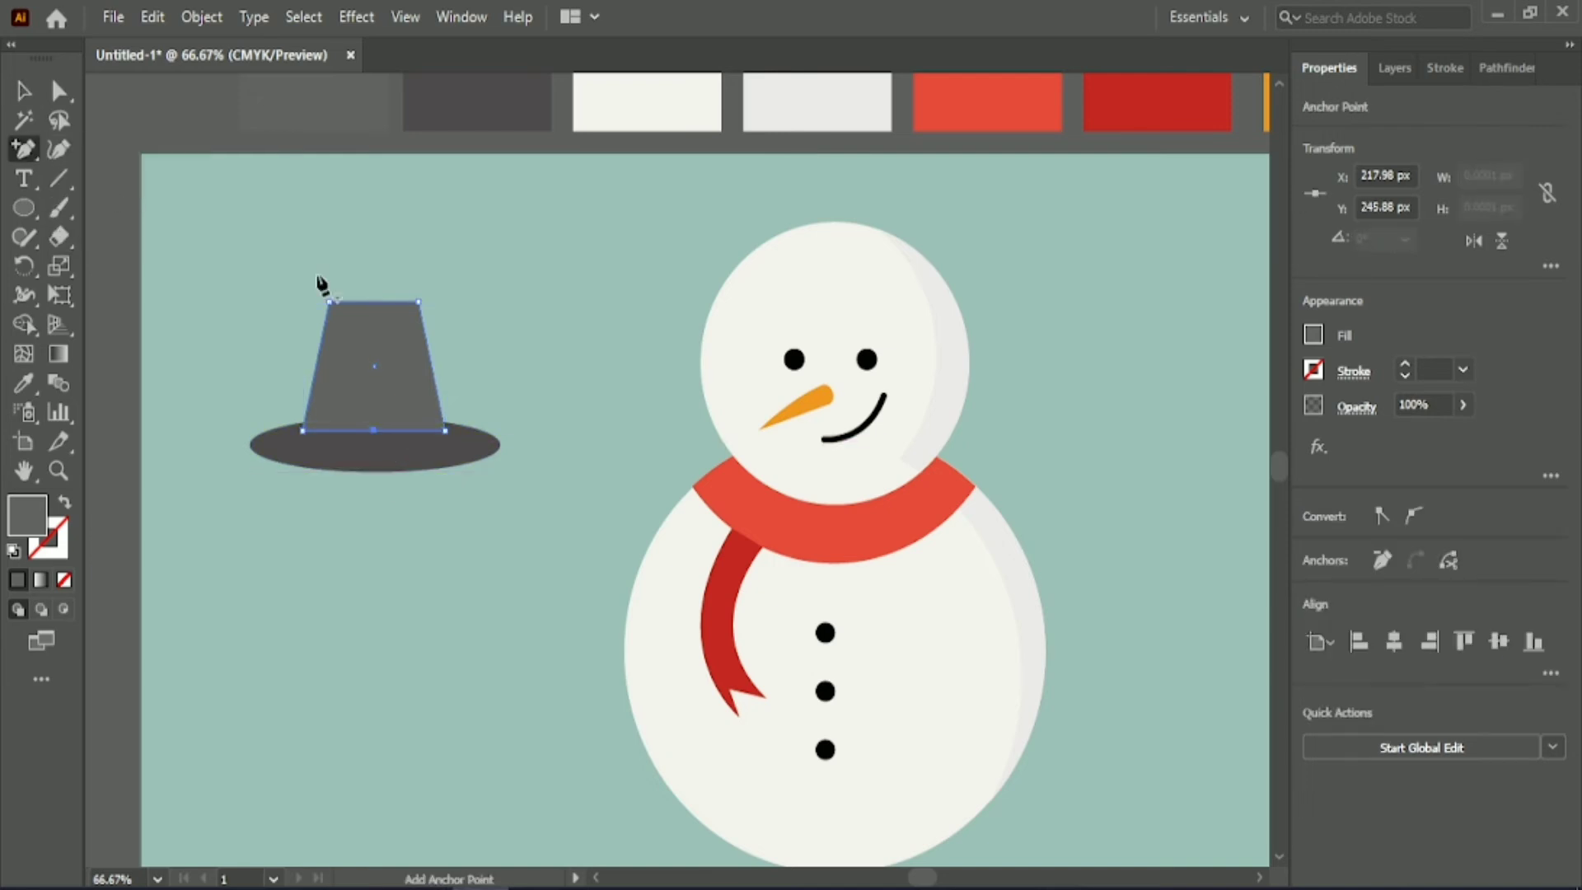
pyautogui.click(373, 431)
pyautogui.moveTo(375, 441); pyautogui.dragTo(371, 390)
pyautogui.press('v')
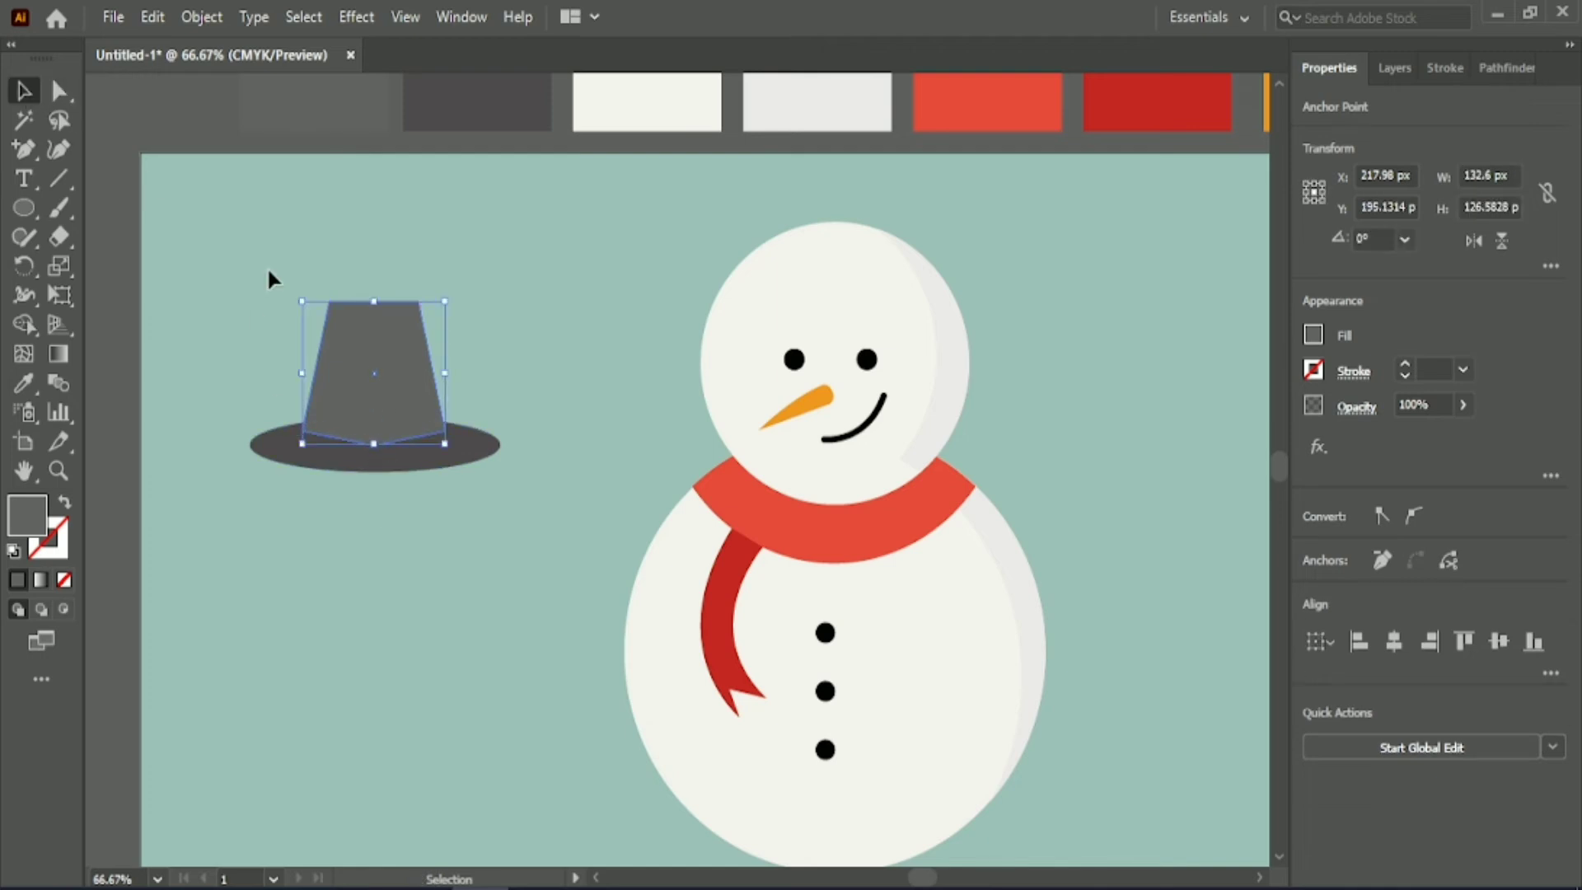
# Align the crown and brim on their horizontal centres and nudge the crown slightly down onto the brim.
pyautogui.click(256, 274)
pyautogui.moveTo(268, 257); pyautogui.dragTo(413, 481)
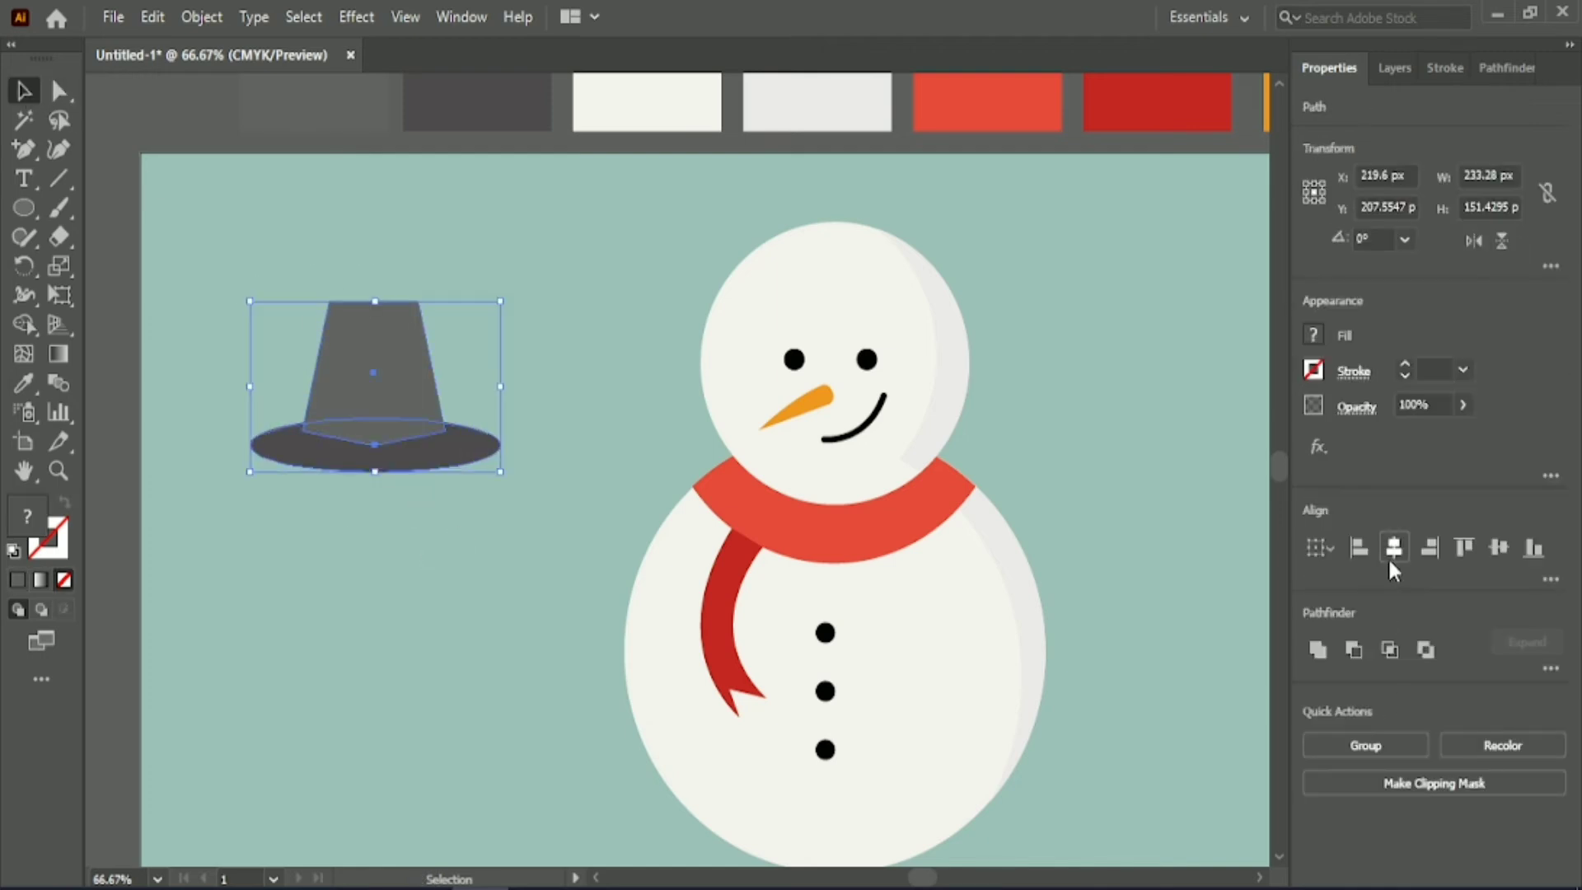
pyautogui.click(348, 517)
pyautogui.click(368, 372)
pyautogui.press('Down')
pyautogui.press('Down')
pyautogui.press('Down')
pyautogui.press('Down')
pyautogui.press('Down')
pyautogui.press('Down')
pyautogui.press('Down')
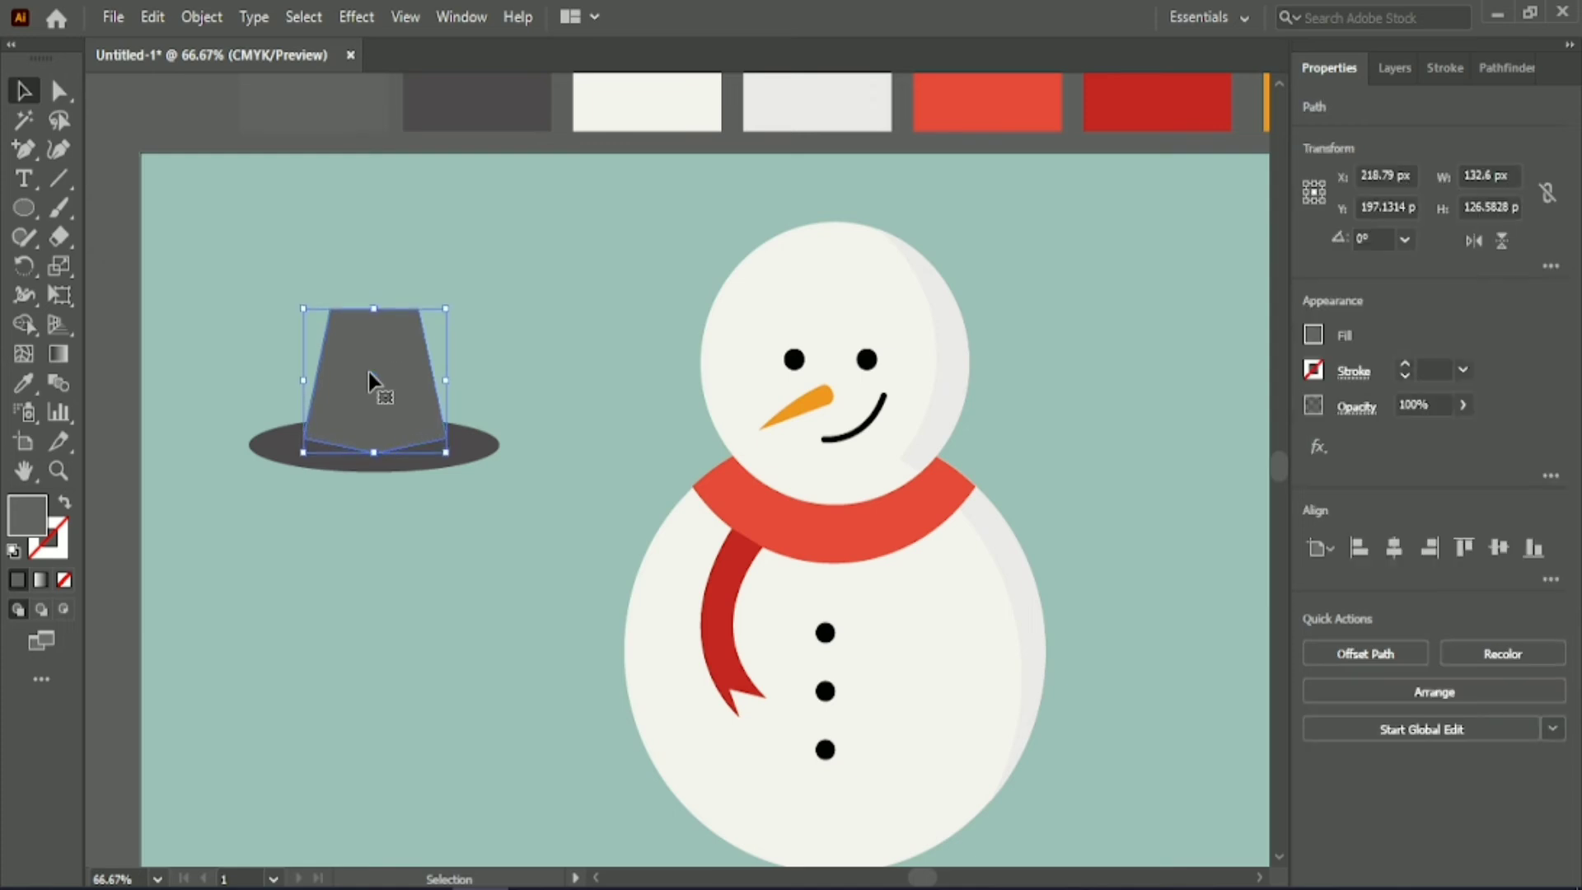
# Group the crown and brim, and place the hat on the snowman's head enlarged to about 292 by 181 px.
pyautogui.moveTo(248, 284); pyautogui.dragTo(452, 537)
pyautogui.hotkey('ctrl', 'g')
pyautogui.moveTo(401, 450); pyautogui.dragTo(863, 282)
pyautogui.moveTo(961, 224); pyautogui.dragTo(994, 227)
# Move the hat off the snowman to the artboard's left edge.
pyautogui.scroll(-1, 1052, 418)
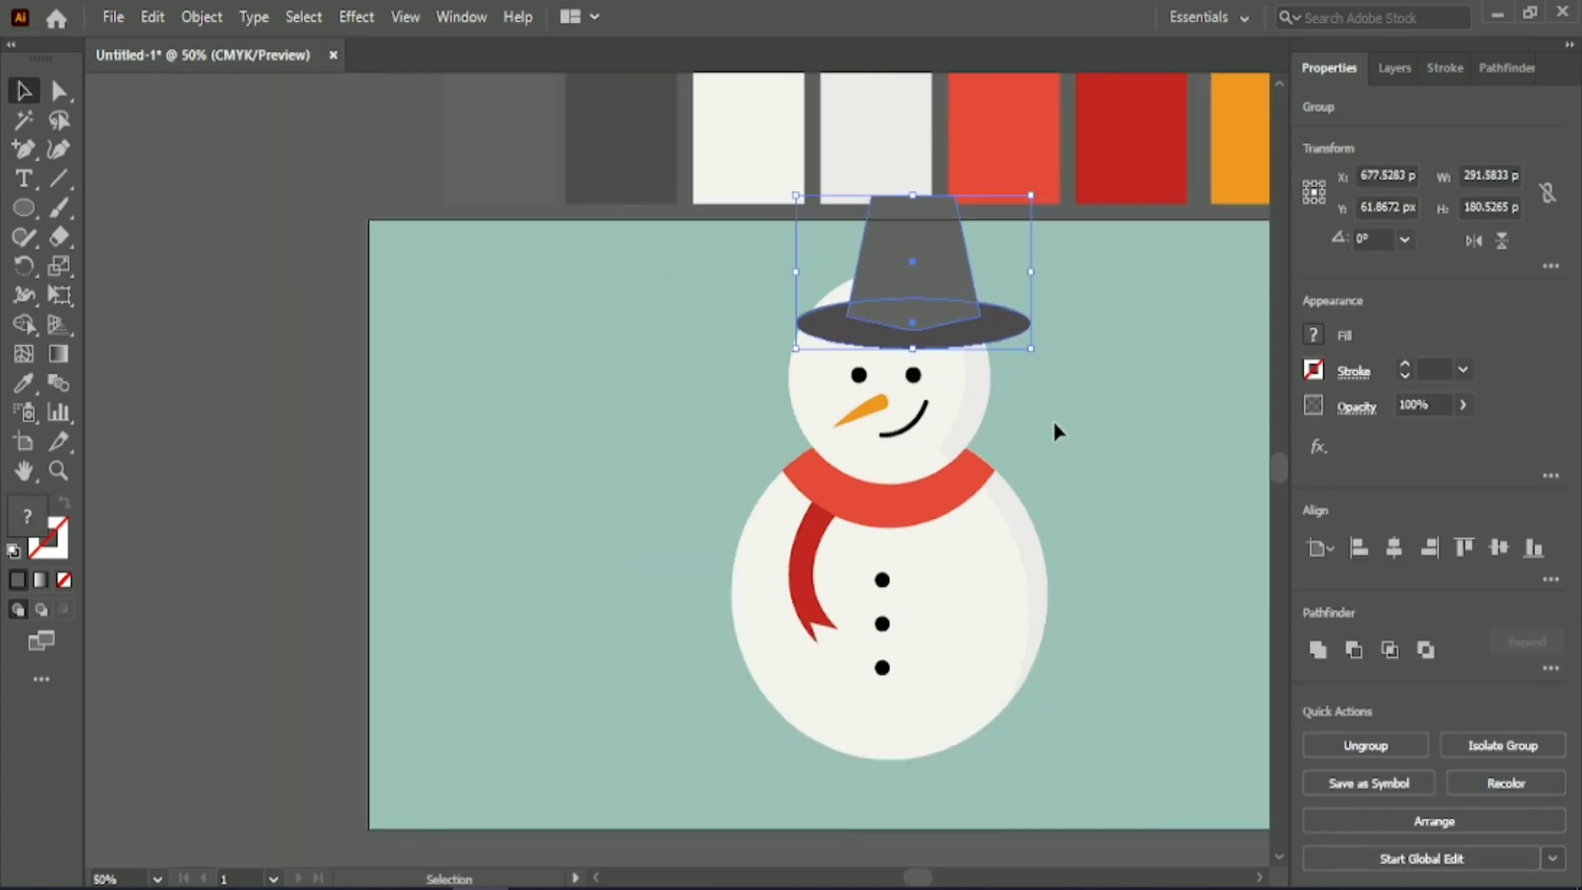
pyautogui.hscroll(3, 1030, 403)
pyautogui.moveTo(812, 276); pyautogui.dragTo(313, 368)
# Group all snowman parts except the hat, and scale the group down lower on the artboard.
pyautogui.moveTo(618, 283); pyautogui.dragTo(907, 669)
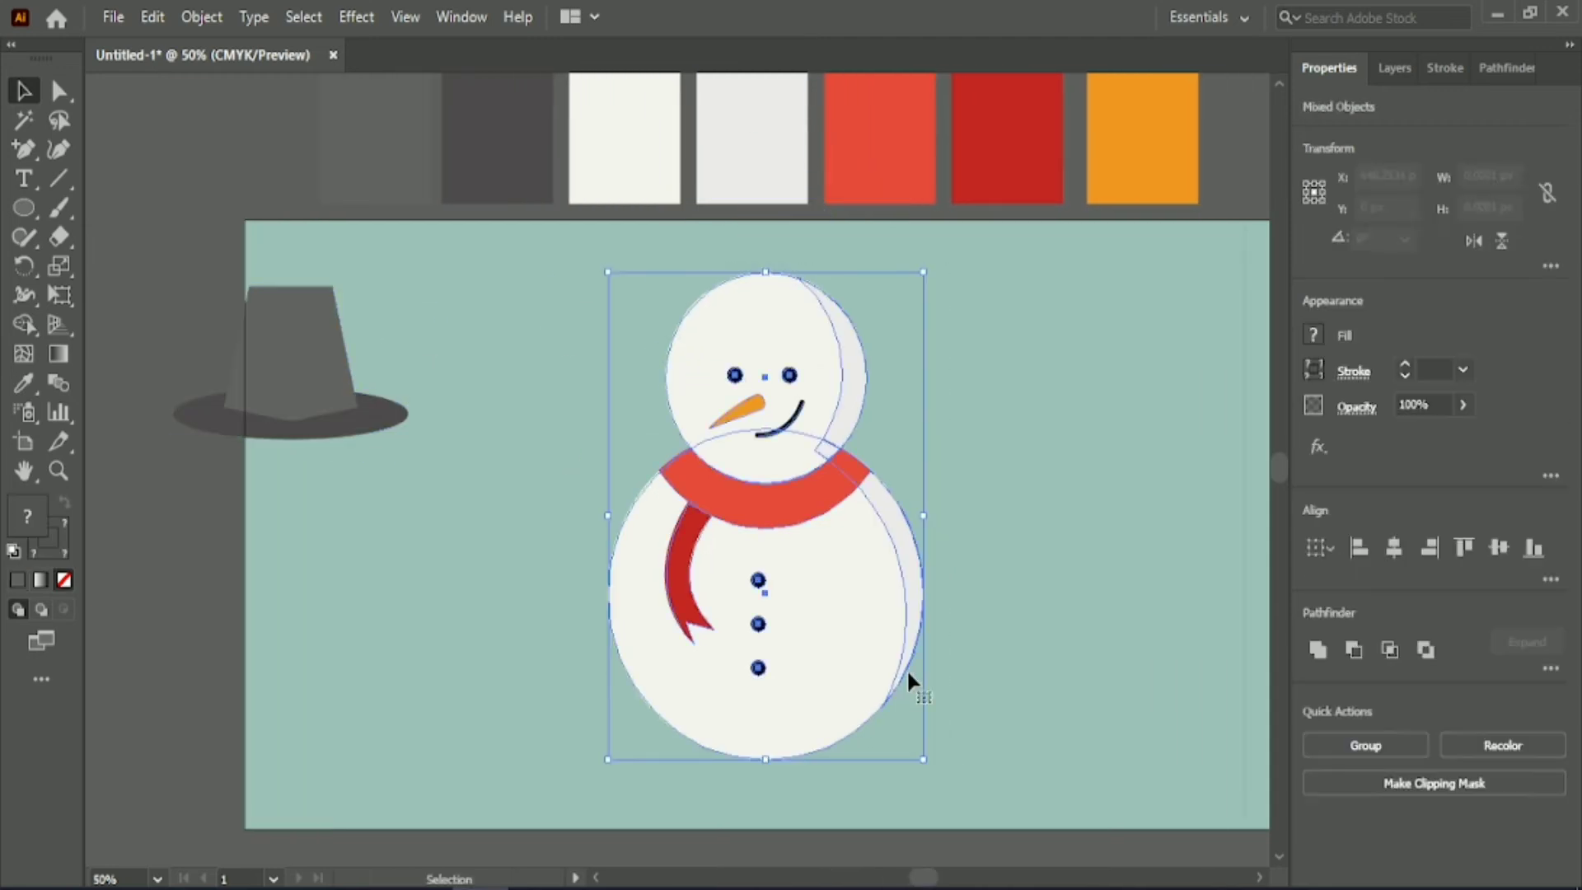
pyautogui.hotkey('ctrl', 'g')
pyautogui.moveTo(765, 275); pyautogui.dragTo(764, 349)
pyautogui.moveTo(773, 562); pyautogui.dragTo(779, 591)
pyautogui.click(592, 440)
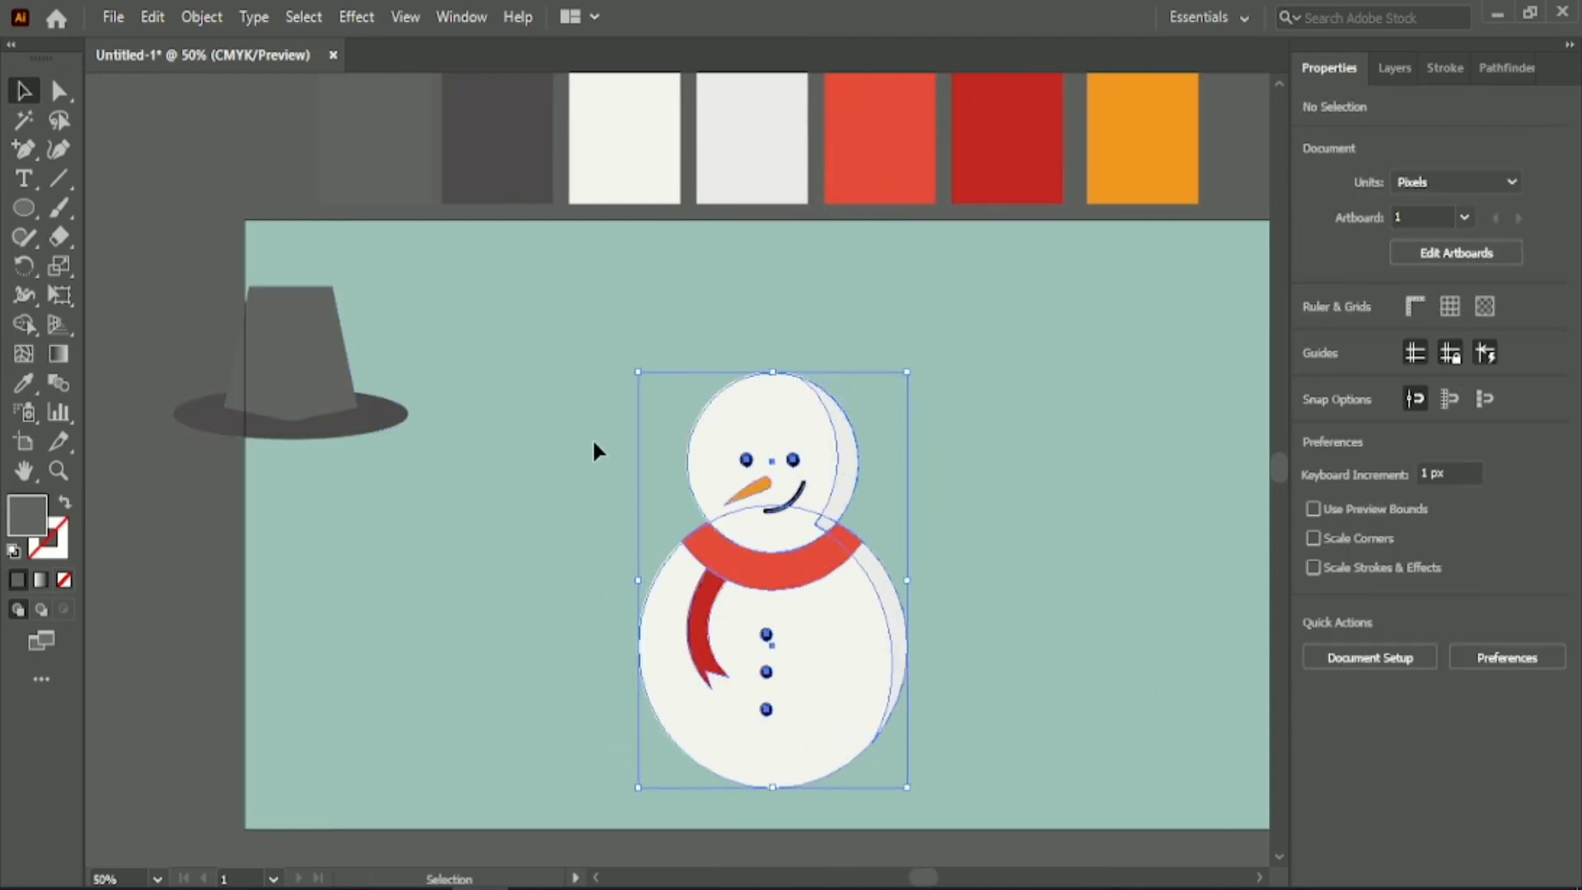
# Set the hat on the snowman's head, tilted to about 348° and scaled to about 249 by 175 px.
pyautogui.moveTo(331, 355); pyautogui.dragTo(819, 335)
pyautogui.moveTo(906, 433); pyautogui.dragTo(885, 457)
pyautogui.moveTo(769, 338); pyautogui.dragTo(787, 345)
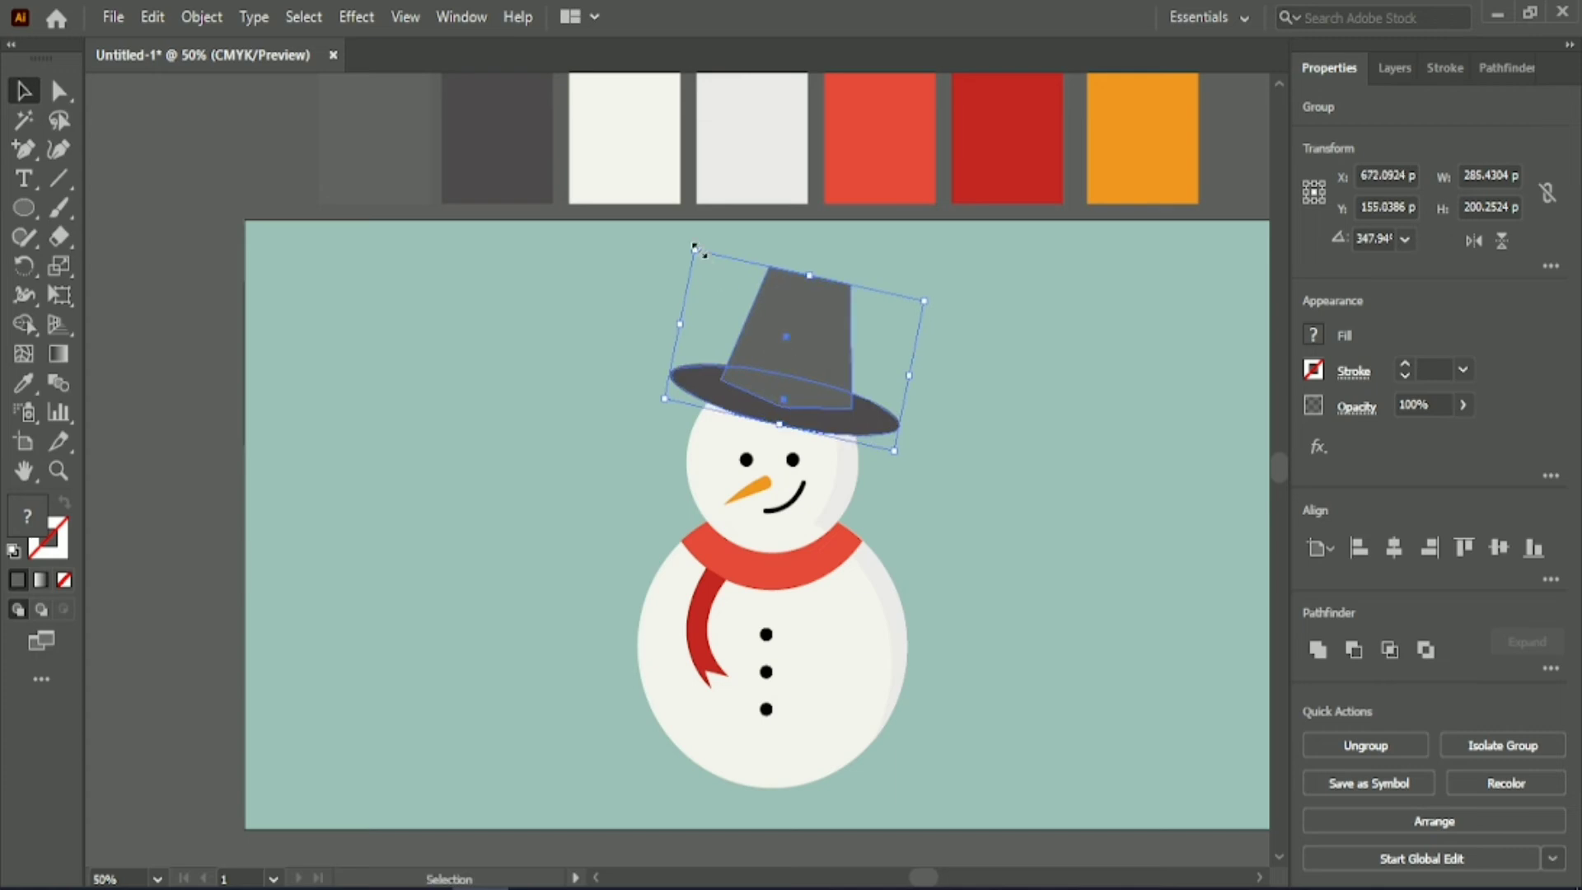
pyautogui.moveTo(696, 251); pyautogui.dragTo(719, 276)
pyautogui.moveTo(822, 336); pyautogui.dragTo(803, 338)
pyautogui.click(958, 402)
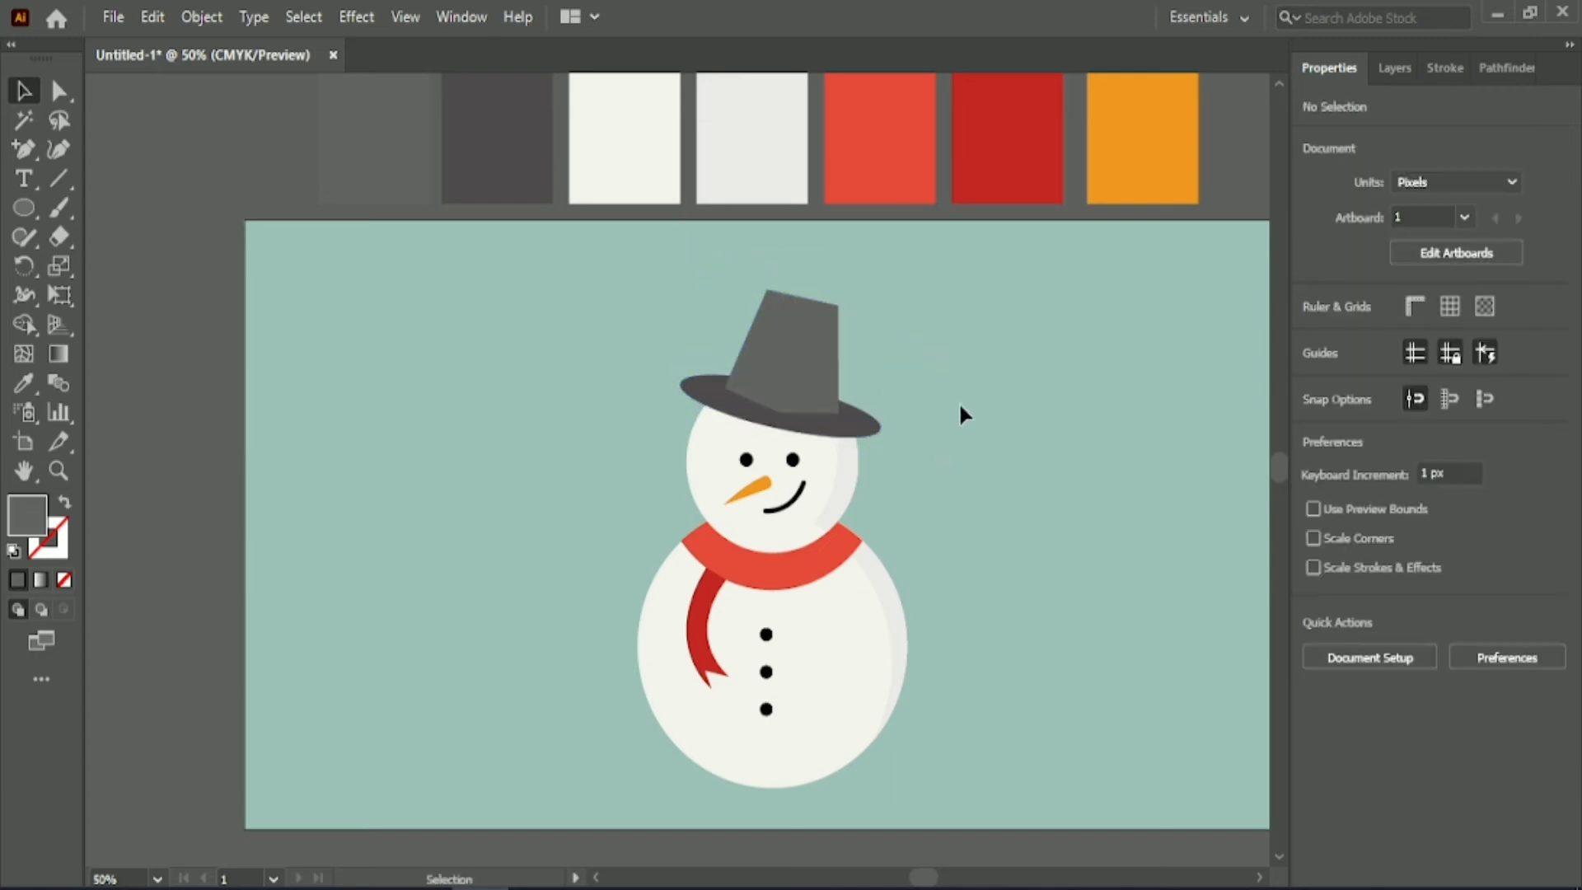
pyautogui.scroll(-1, 988, 795)
pyautogui.moveTo(923, 880); pyautogui.dragTo(925, 880)
pyautogui.click(778, 299)
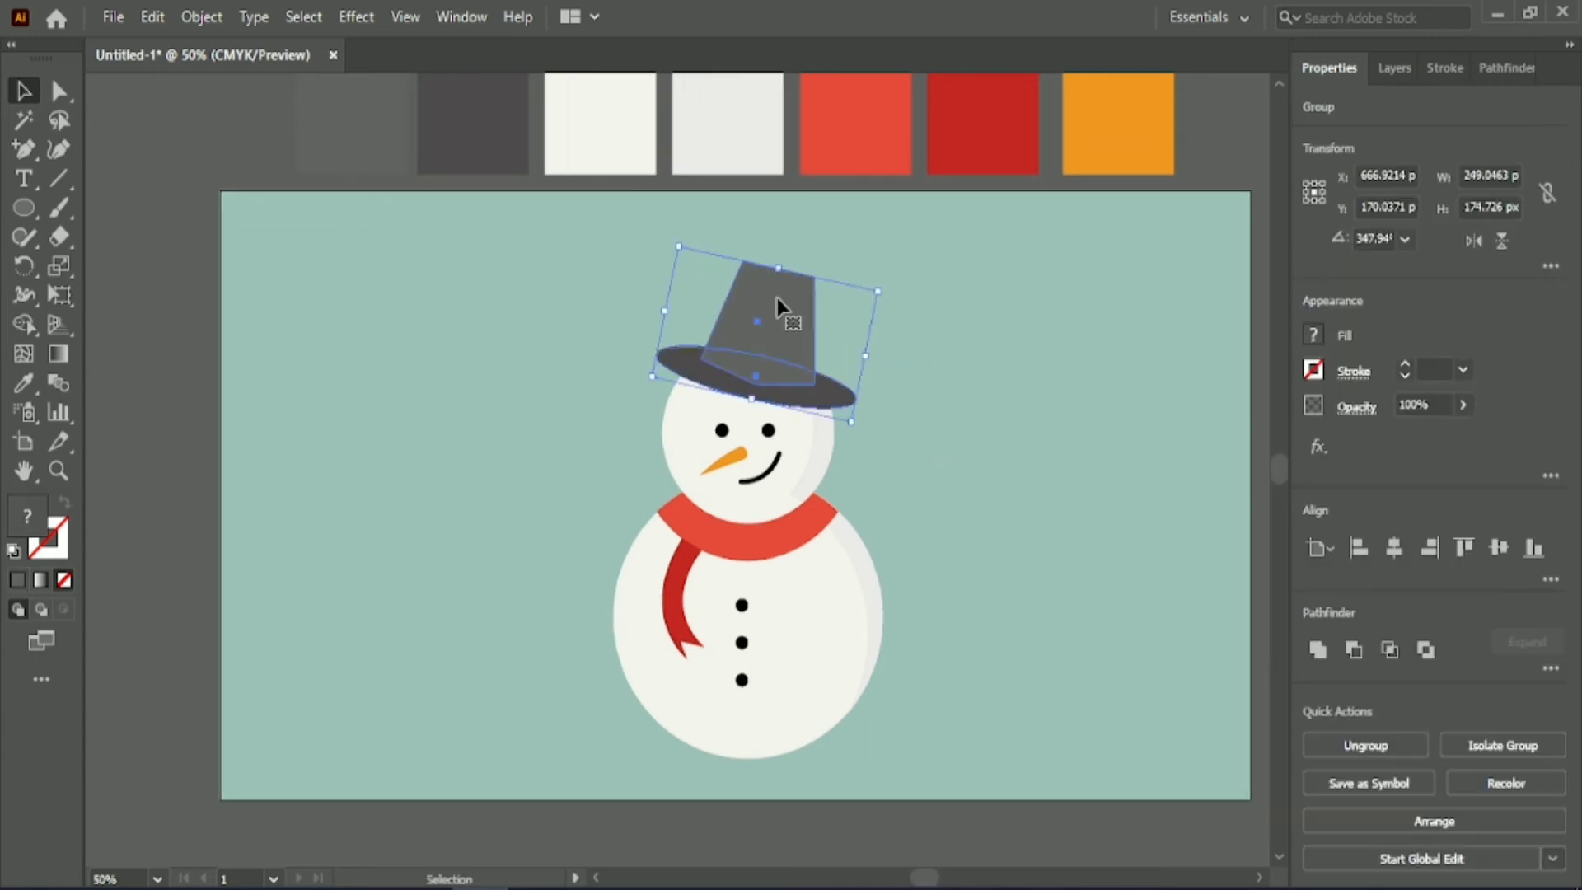
pyautogui.click(572, 398)
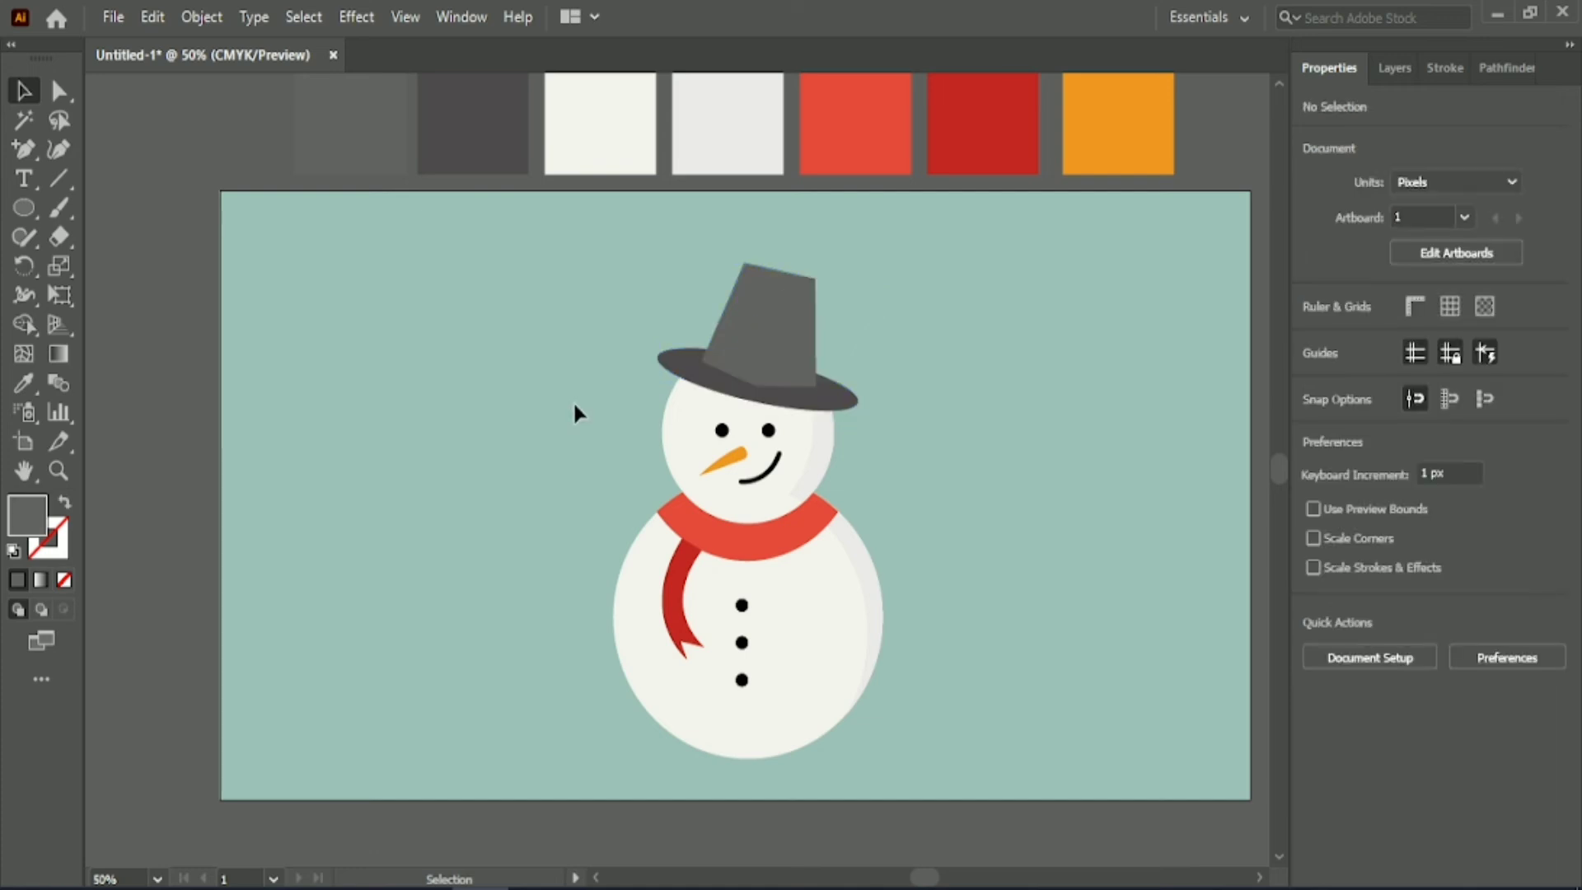
# Ungroup the snowman's parts, and ungroup the pair of eyes.
pyautogui.scroll(1, 938, 646)
pyautogui.scroll(1, 531, 515)
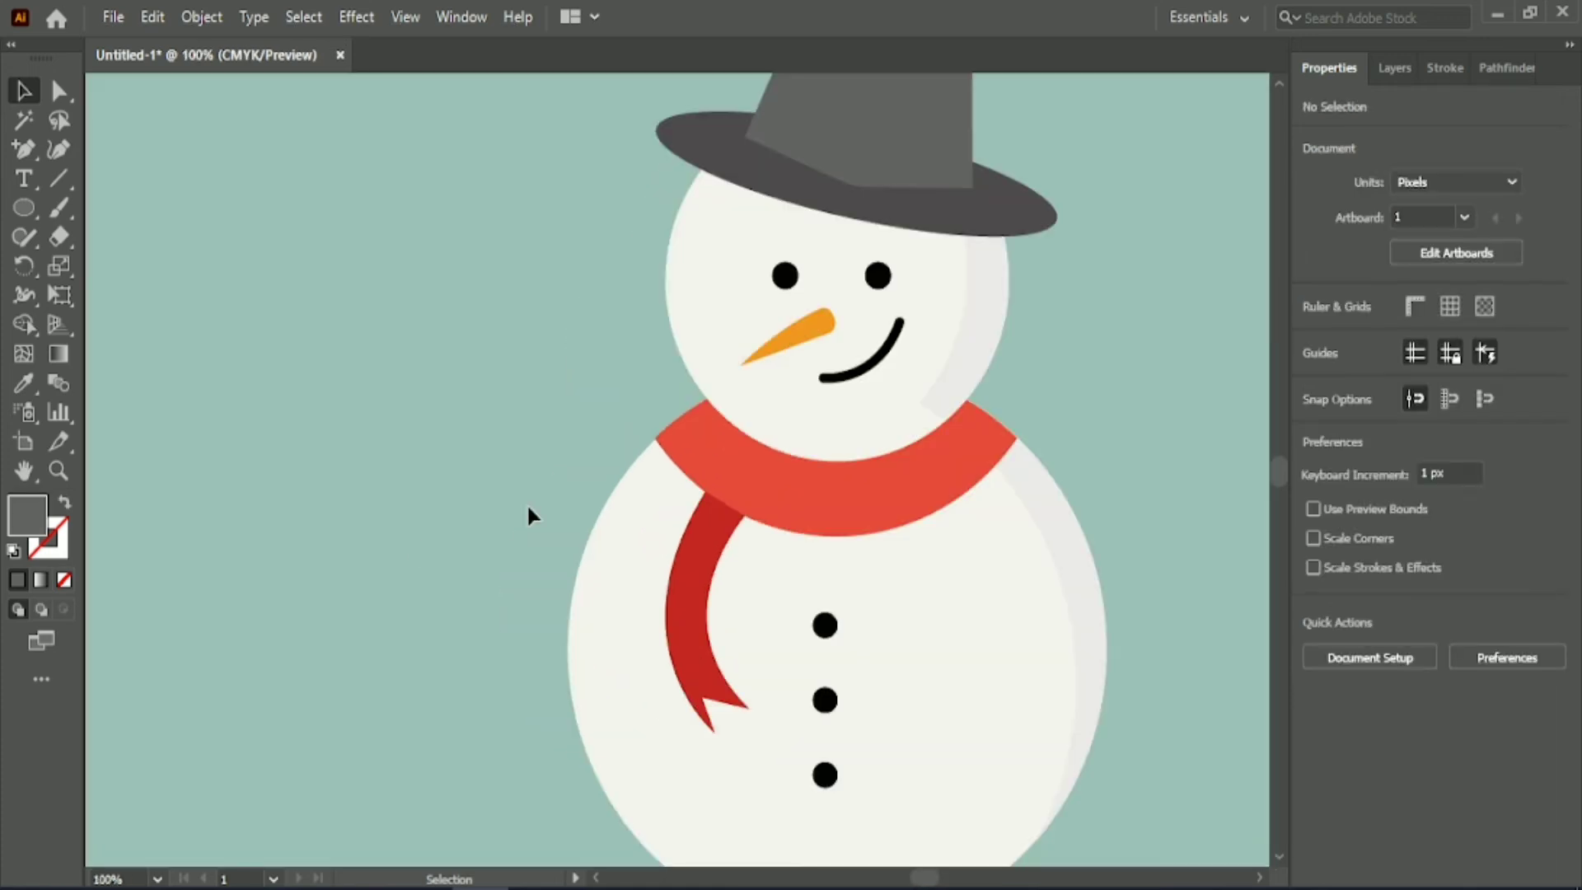
pyautogui.click(785, 272)
pyautogui.click(1358, 750)
pyautogui.click(1174, 429)
pyautogui.click(782, 274)
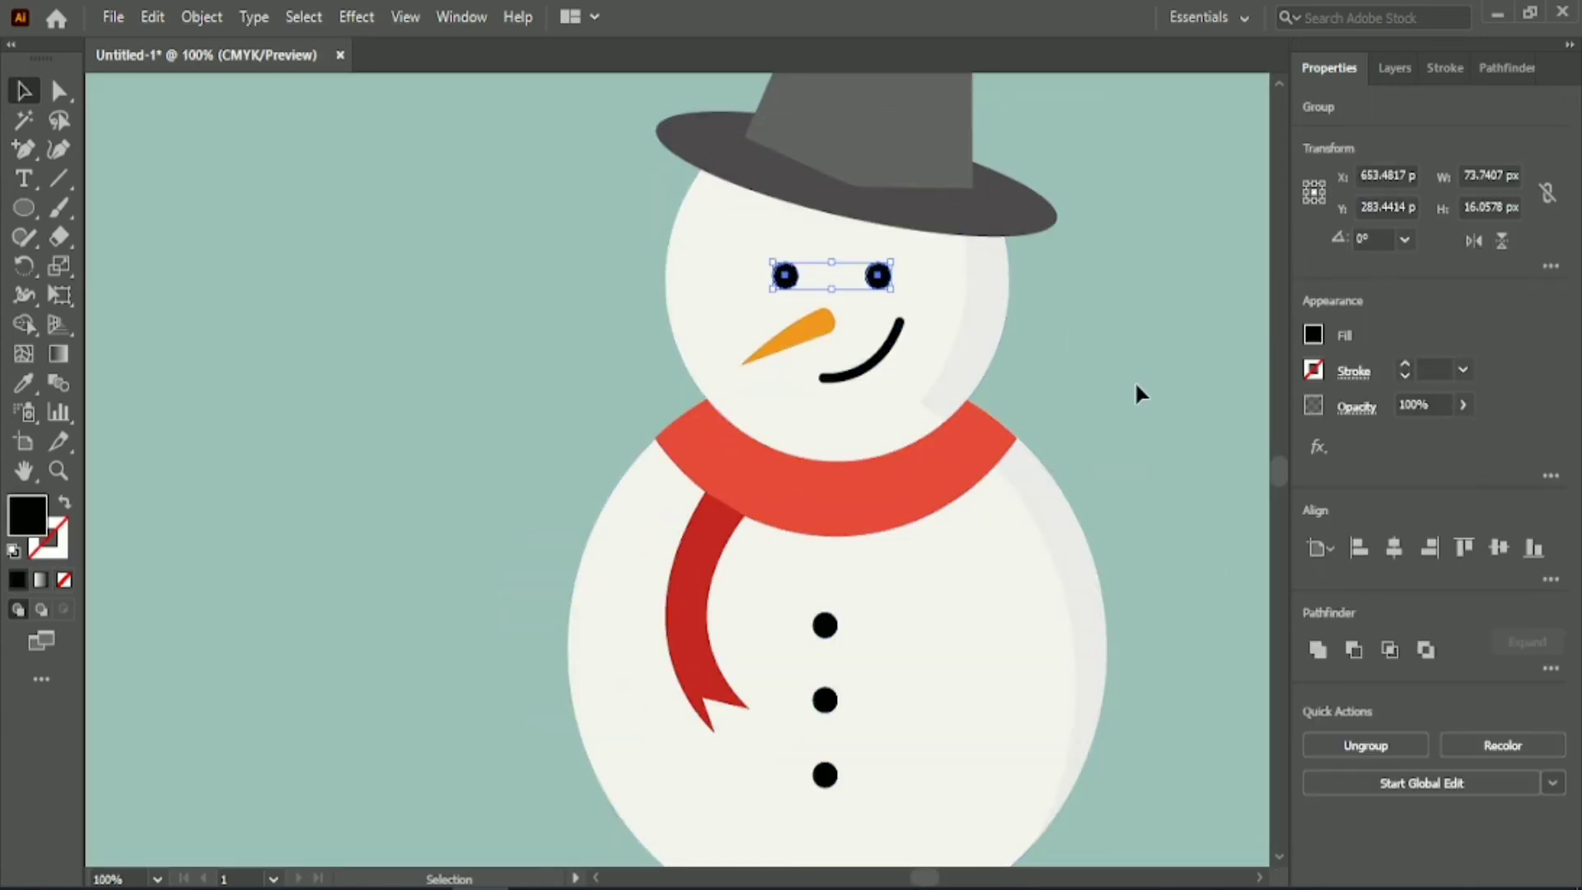
pyautogui.click(1496, 550)
pyautogui.hotkey('ctrl', 'z')
pyautogui.click(1367, 744)
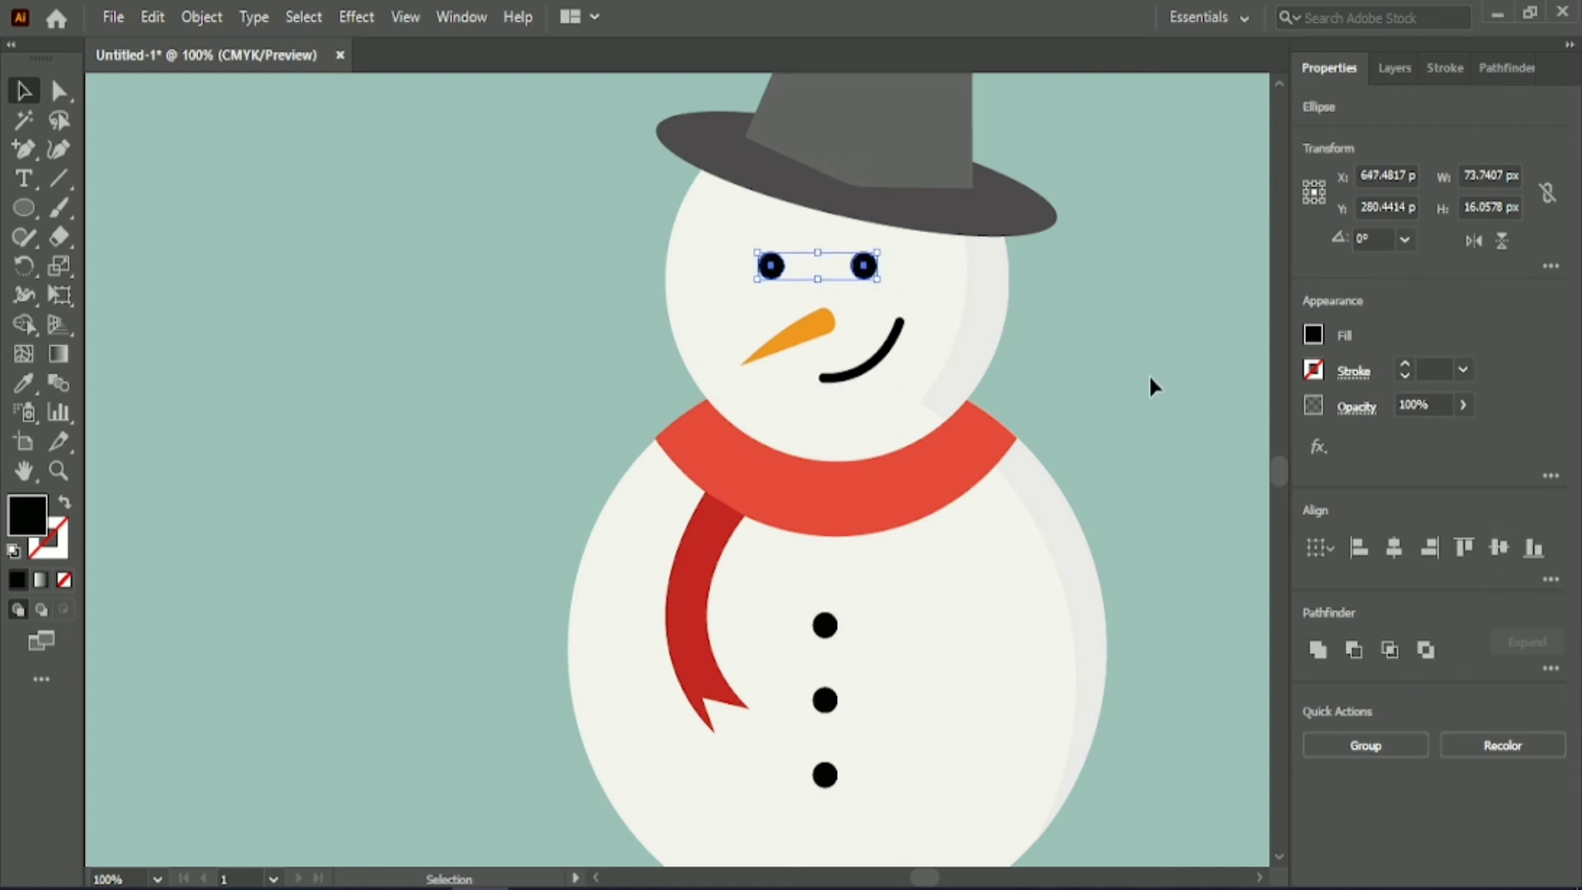
# Scale both eyes together to about 88 by 19 px and nudge them up and left on the face.
pyautogui.moveTo(882, 283); pyautogui.dragTo(899, 293)
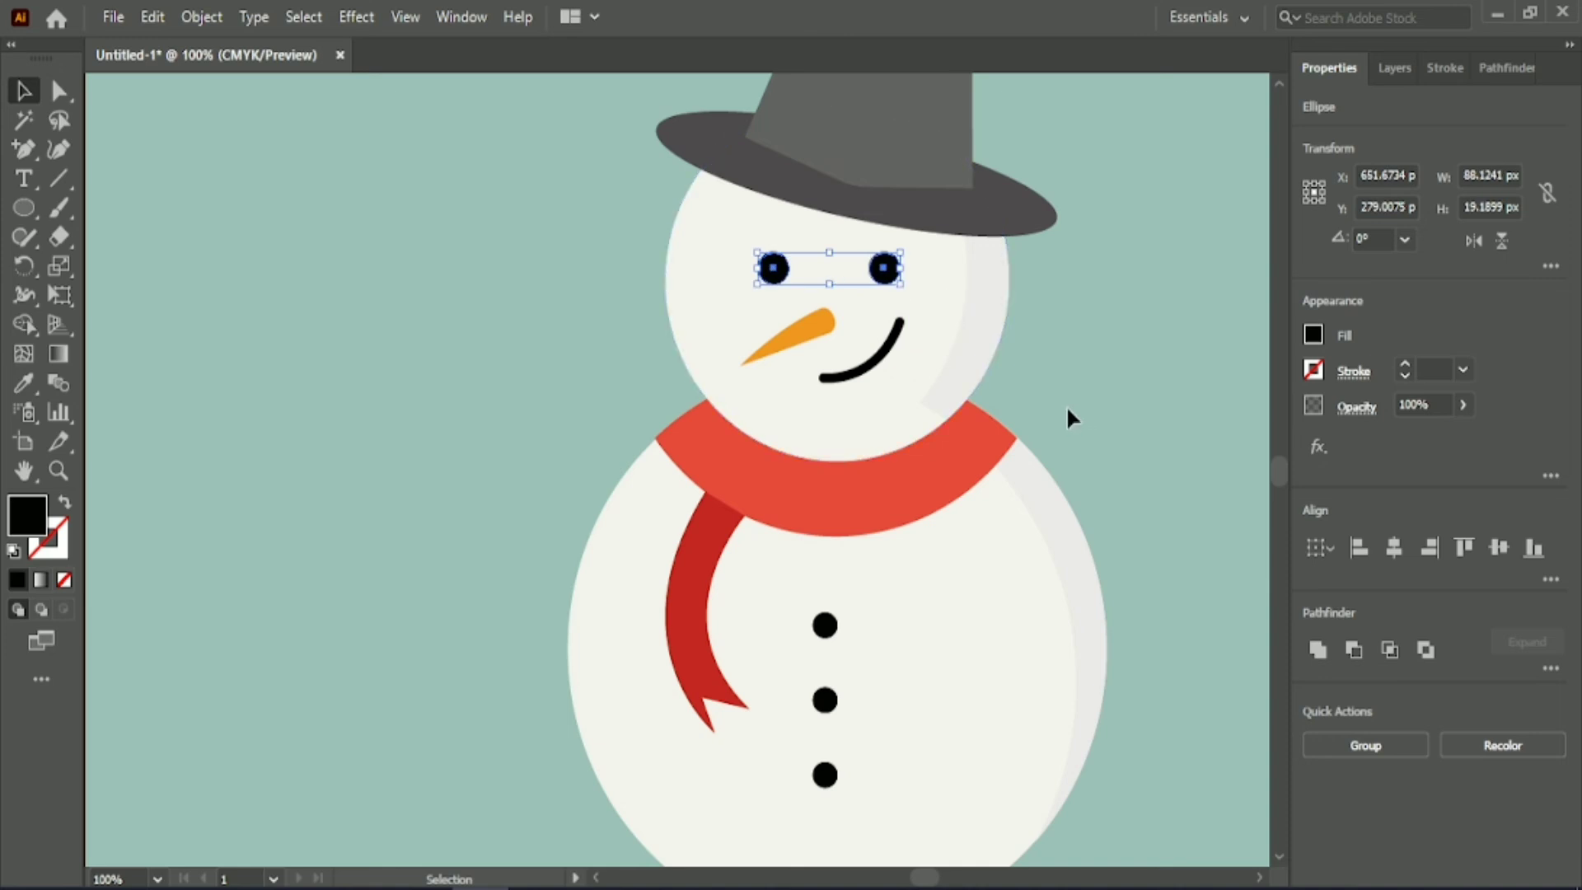
pyautogui.hotkey('ctrl', '-')
pyautogui.moveTo(920, 878); pyautogui.dragTo(924, 878)
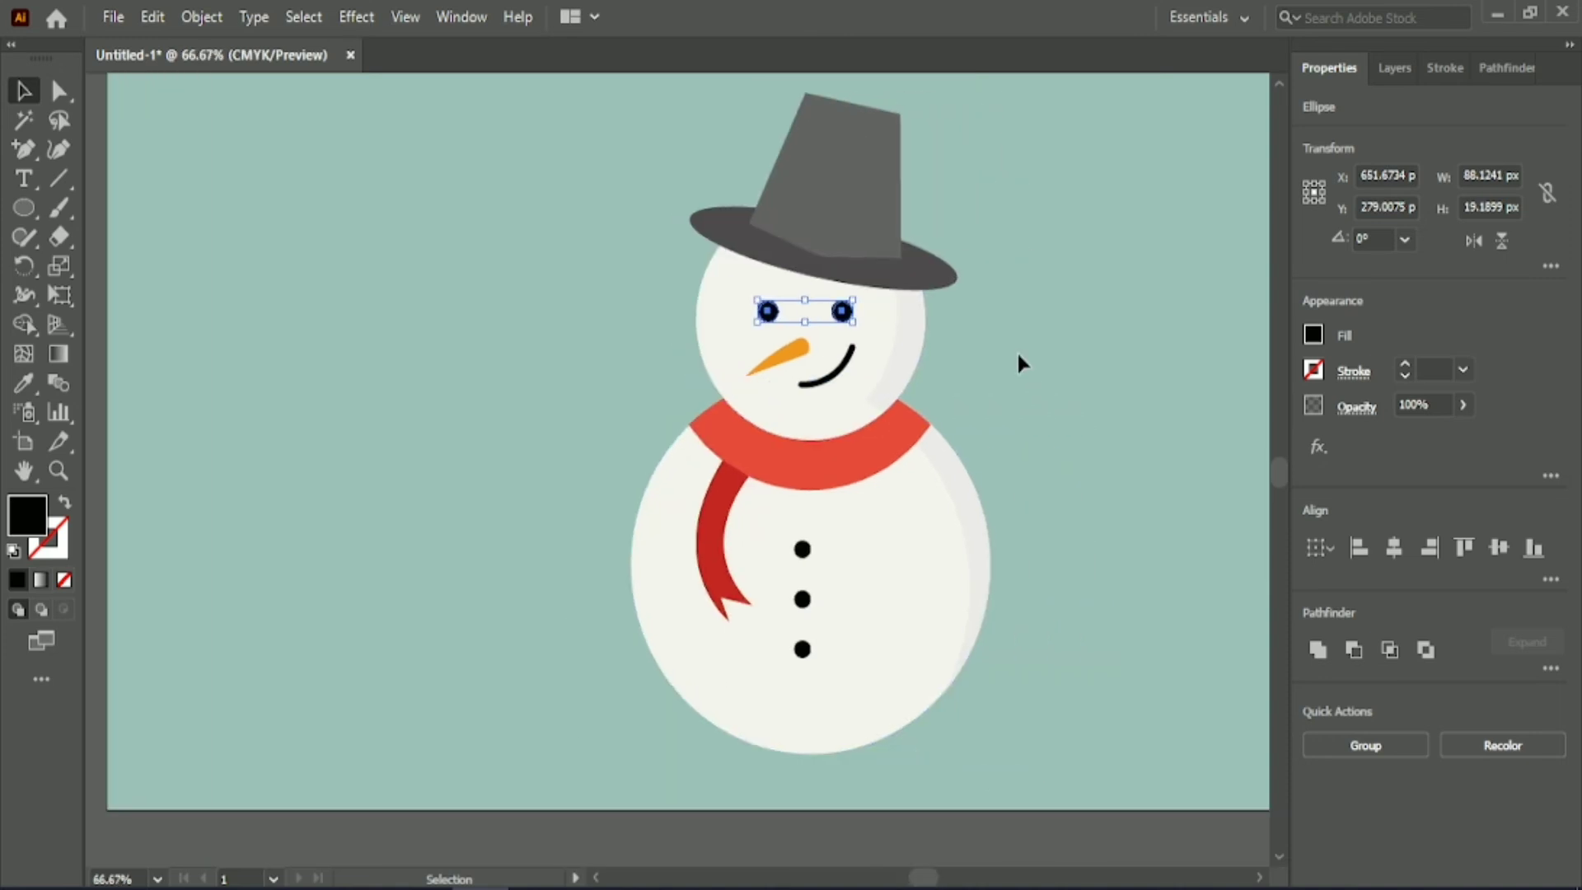
pyautogui.press('Up')
pyautogui.press('Up')
pyautogui.press('Up')
pyautogui.press('Left')
pyautogui.press('Left')
pyautogui.press('Left')
pyautogui.press('Left')
pyautogui.press('Left')
pyautogui.press('Left')
pyautogui.press('Left')
pyautogui.press('Left')
pyautogui.press('Left')
pyautogui.press('Left')
pyautogui.press('Left')
pyautogui.press('Left')
pyautogui.press('Left')
pyautogui.press('Left')
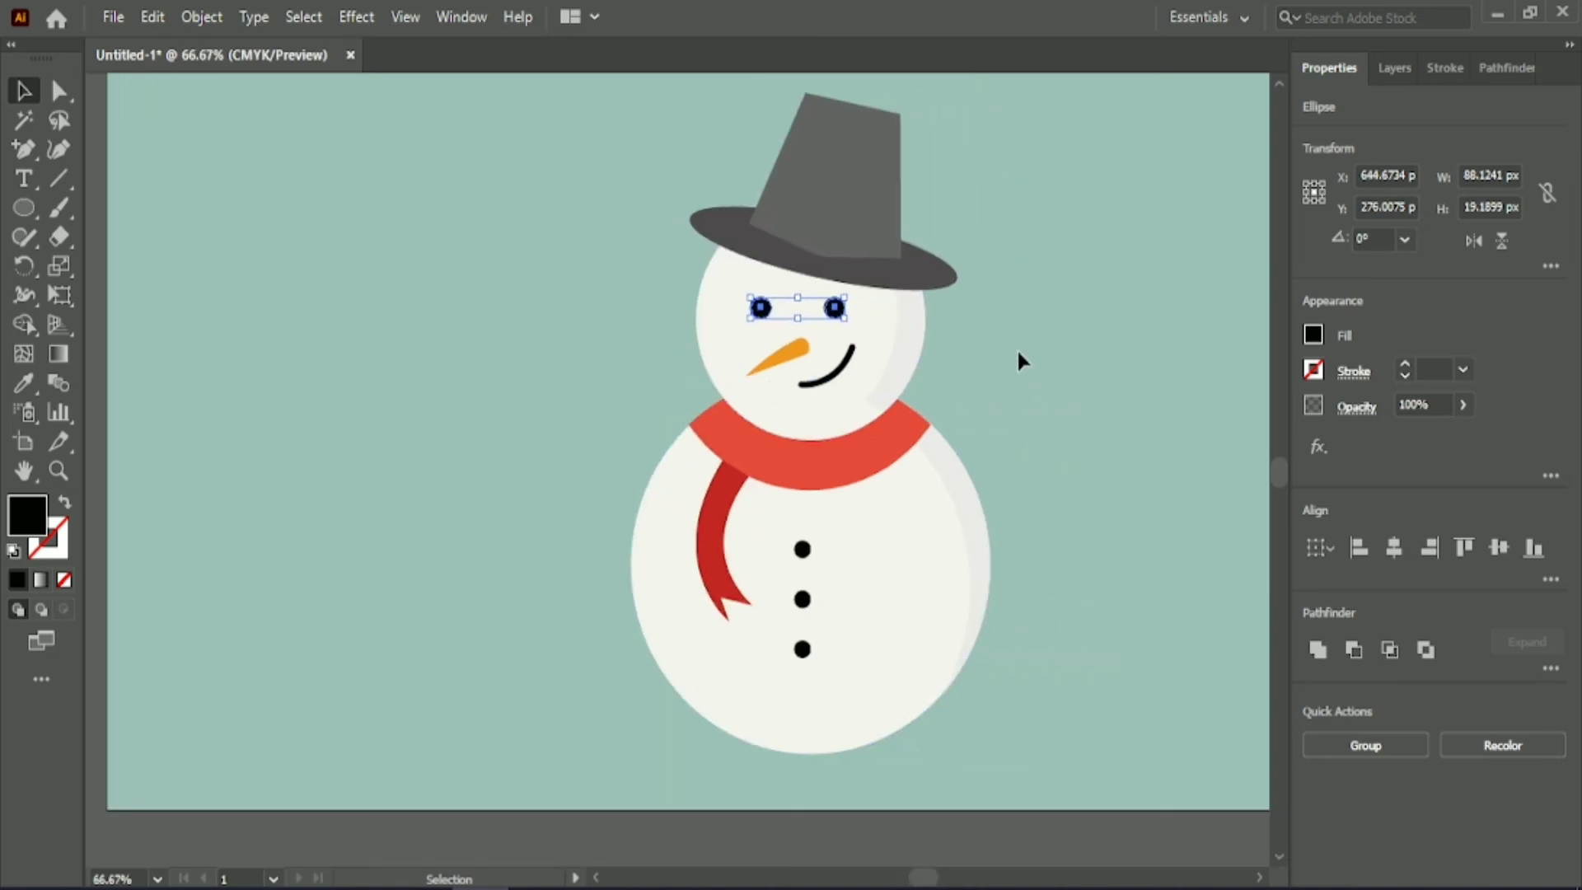
# Shift the carrot nose slightly left, and move the smile down and left to about X 661, Y 336 px.
pyautogui.click(1017, 348)
pyautogui.click(777, 356)
pyautogui.click(1032, 385)
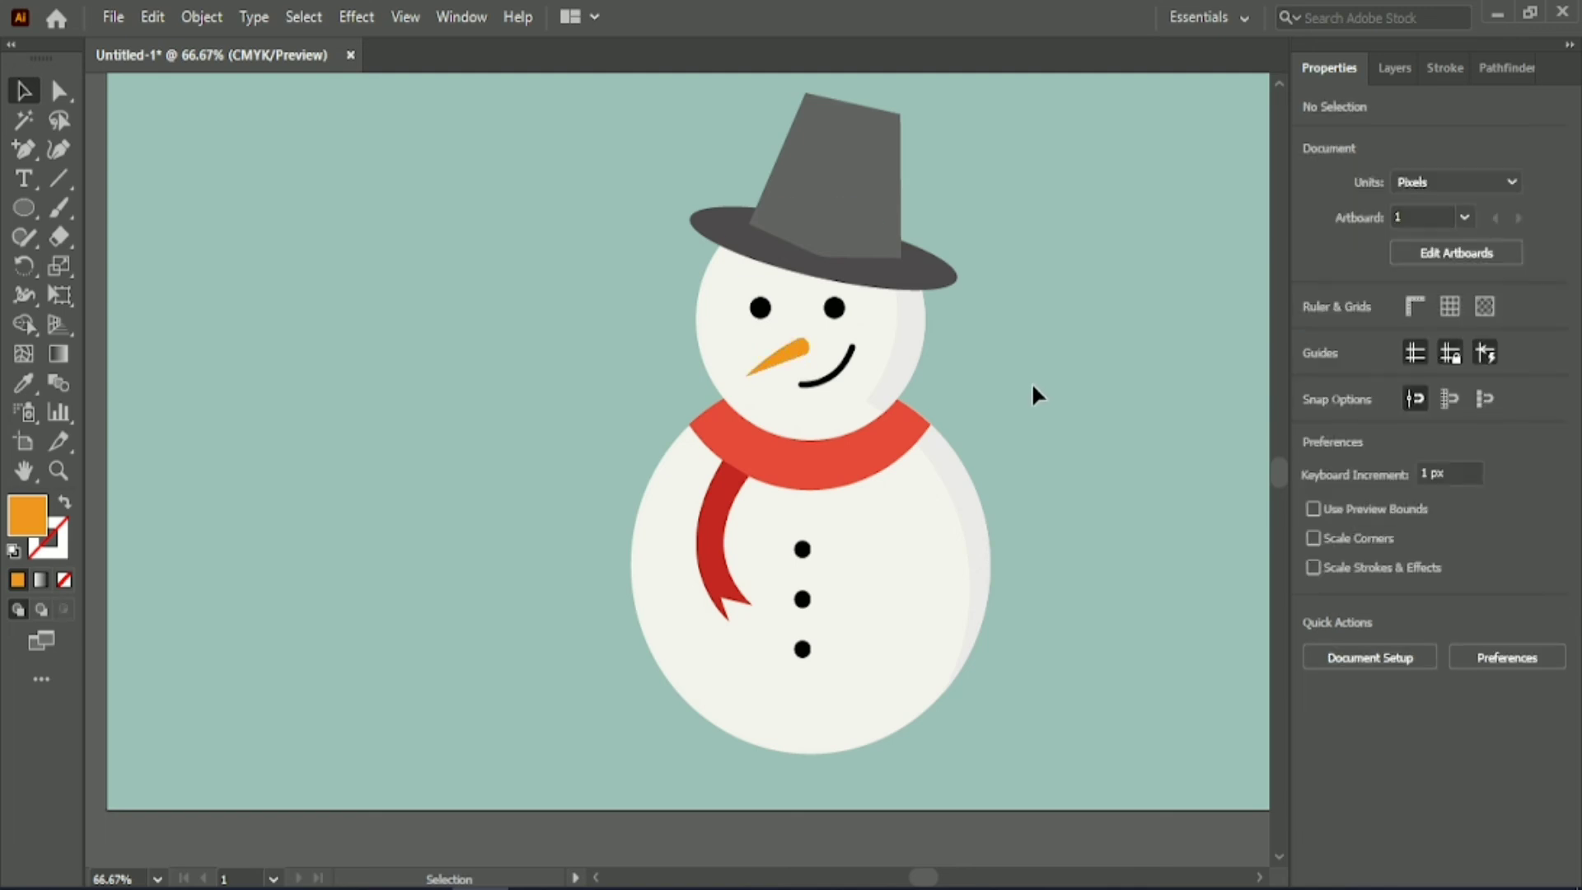
pyautogui.click(803, 351)
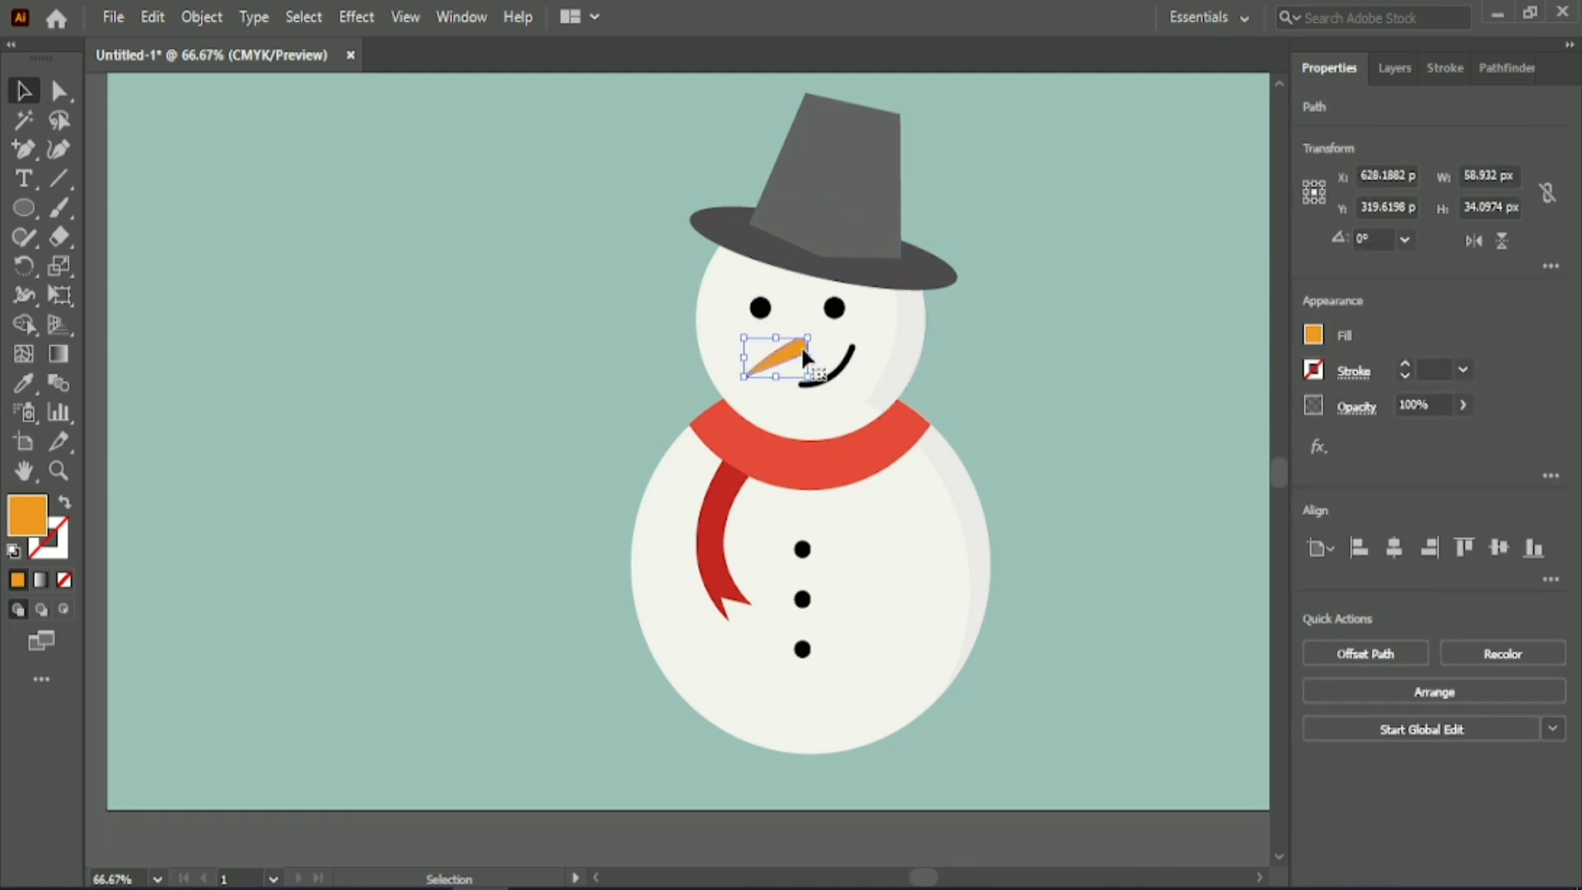
pyautogui.click(832, 376)
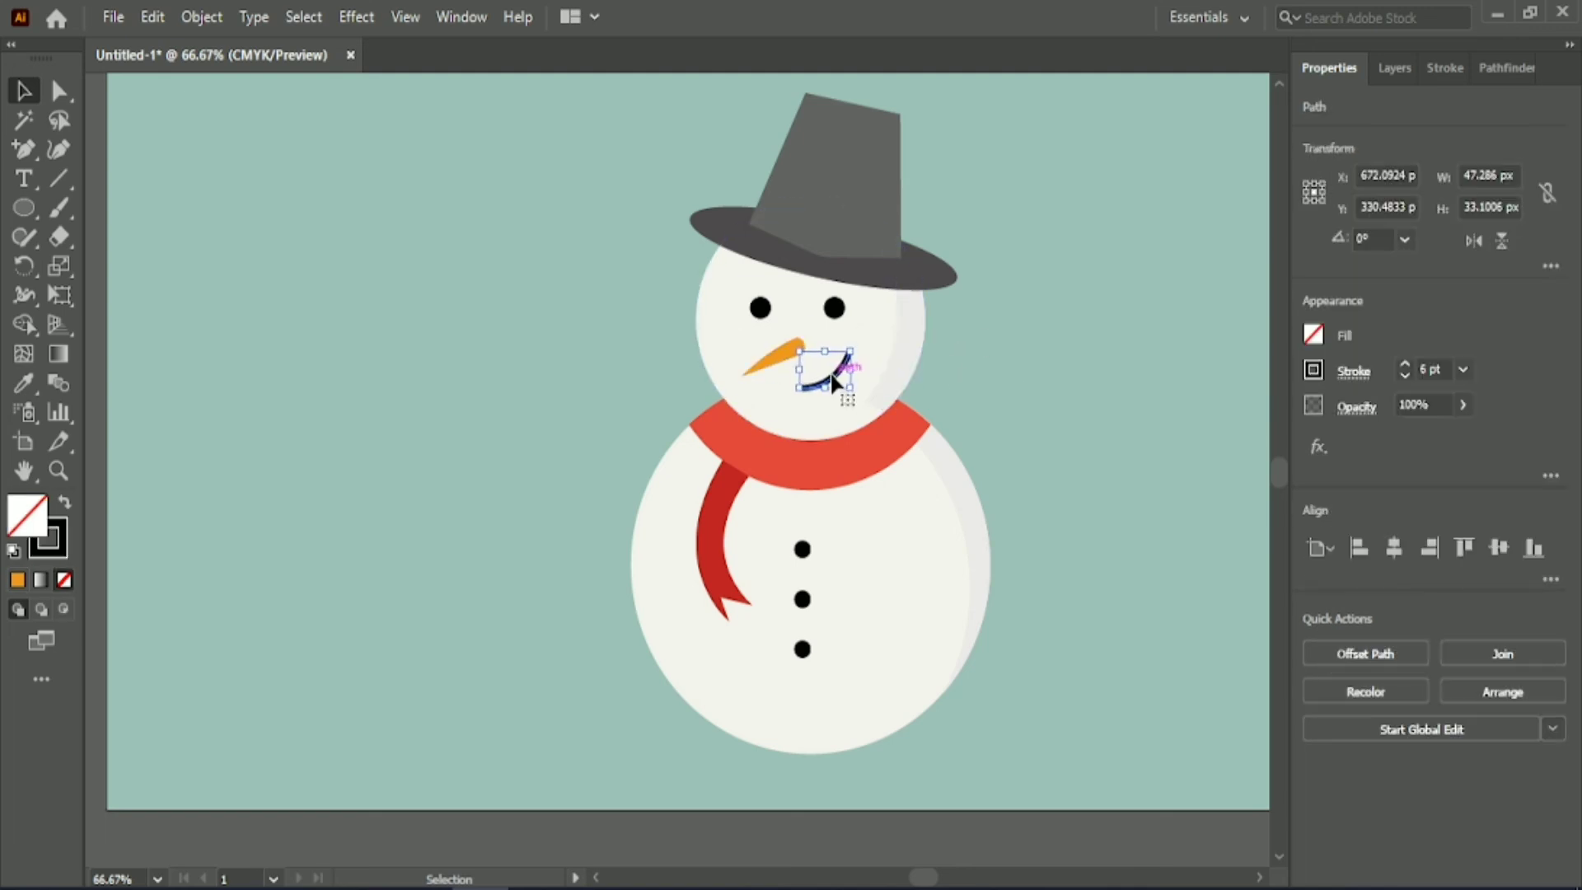
pyautogui.click(1002, 351)
# Draw a closed, curved shading shape about 63 by 34 px along the head's lower right edge with the Pen tool.
pyautogui.rightClick(24, 153)
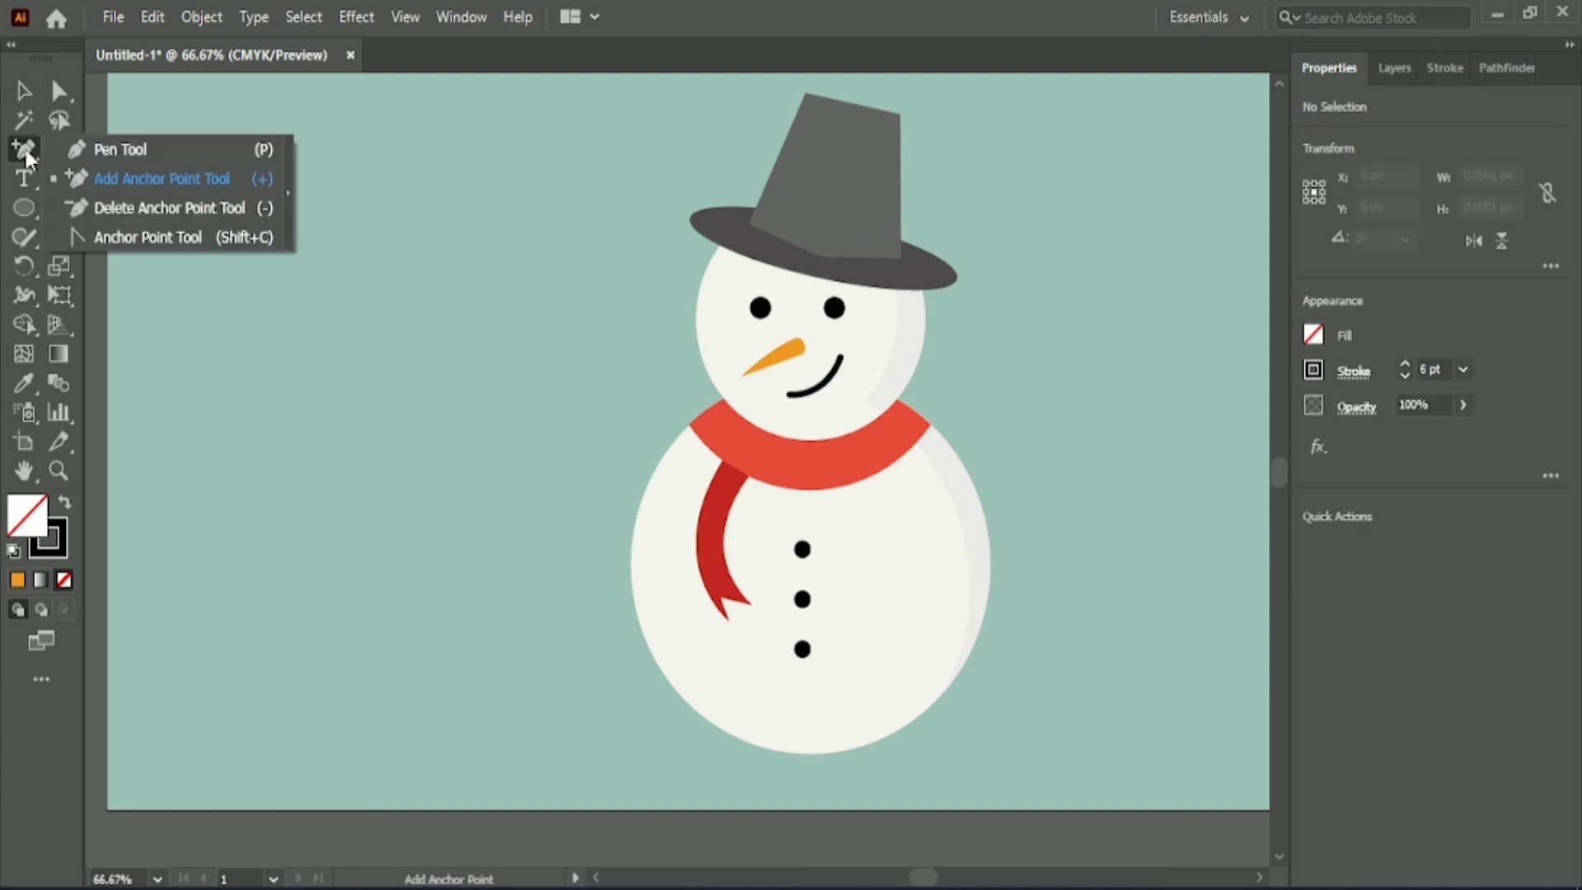
pyautogui.click(122, 150)
pyautogui.scroll(2, 886, 486)
pyautogui.click(842, 296)
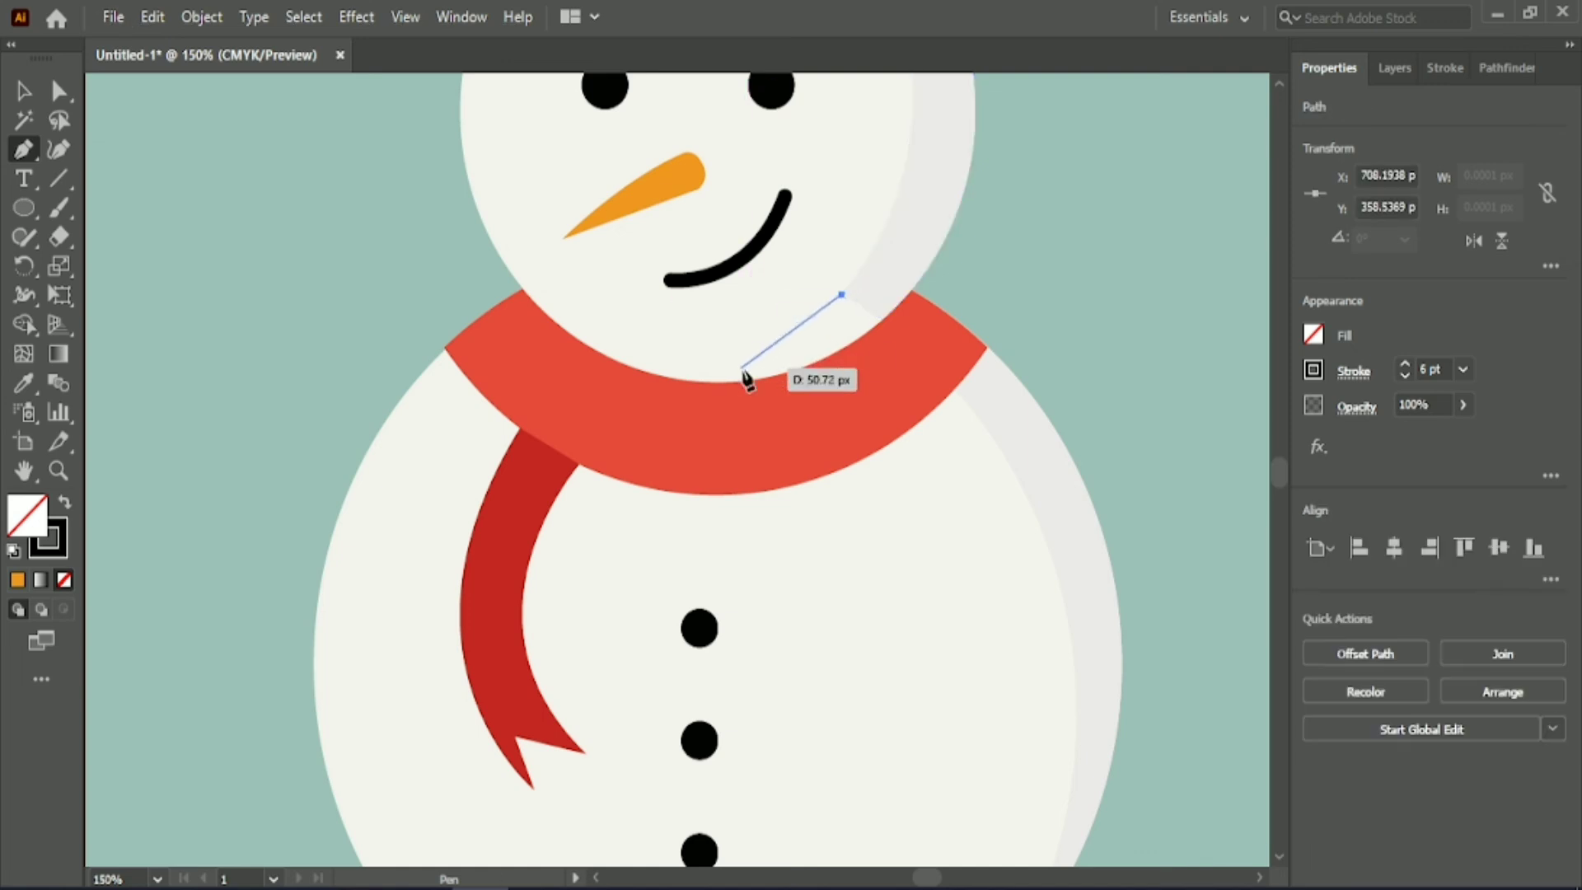
pyautogui.moveTo(729, 381); pyautogui.dragTo(616, 436)
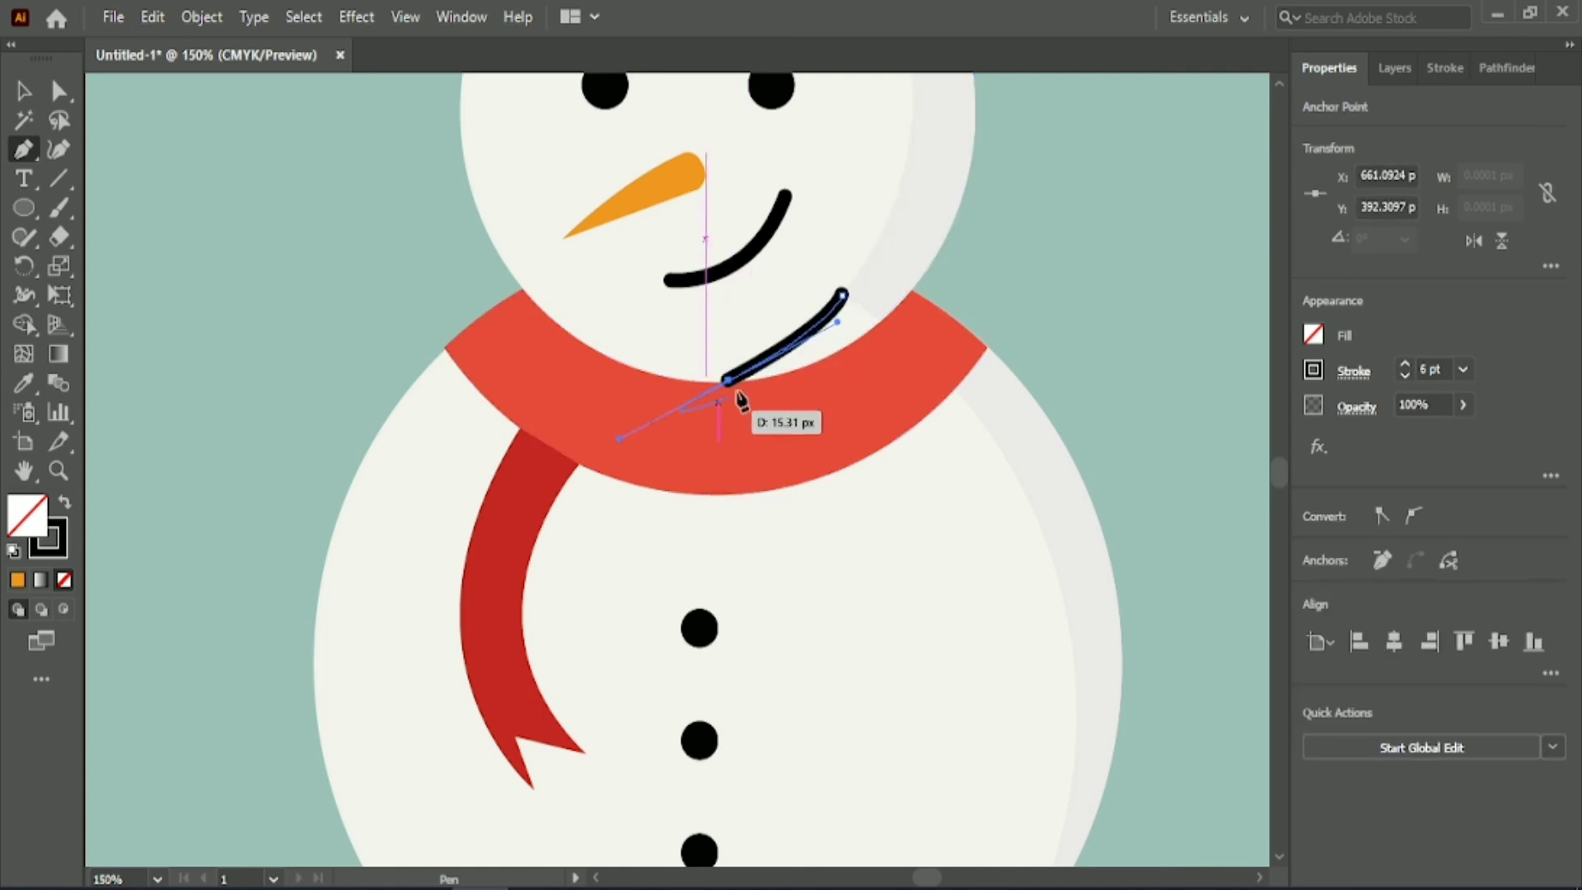
pyautogui.click(730, 381)
pyautogui.moveTo(881, 320); pyautogui.dragTo(960, 254)
pyautogui.click(842, 295)
# Give the new shading piece the head shading's light grey fill and no stroke using the Eyedropper.
pyautogui.click(23, 383)
pyautogui.click(902, 218)
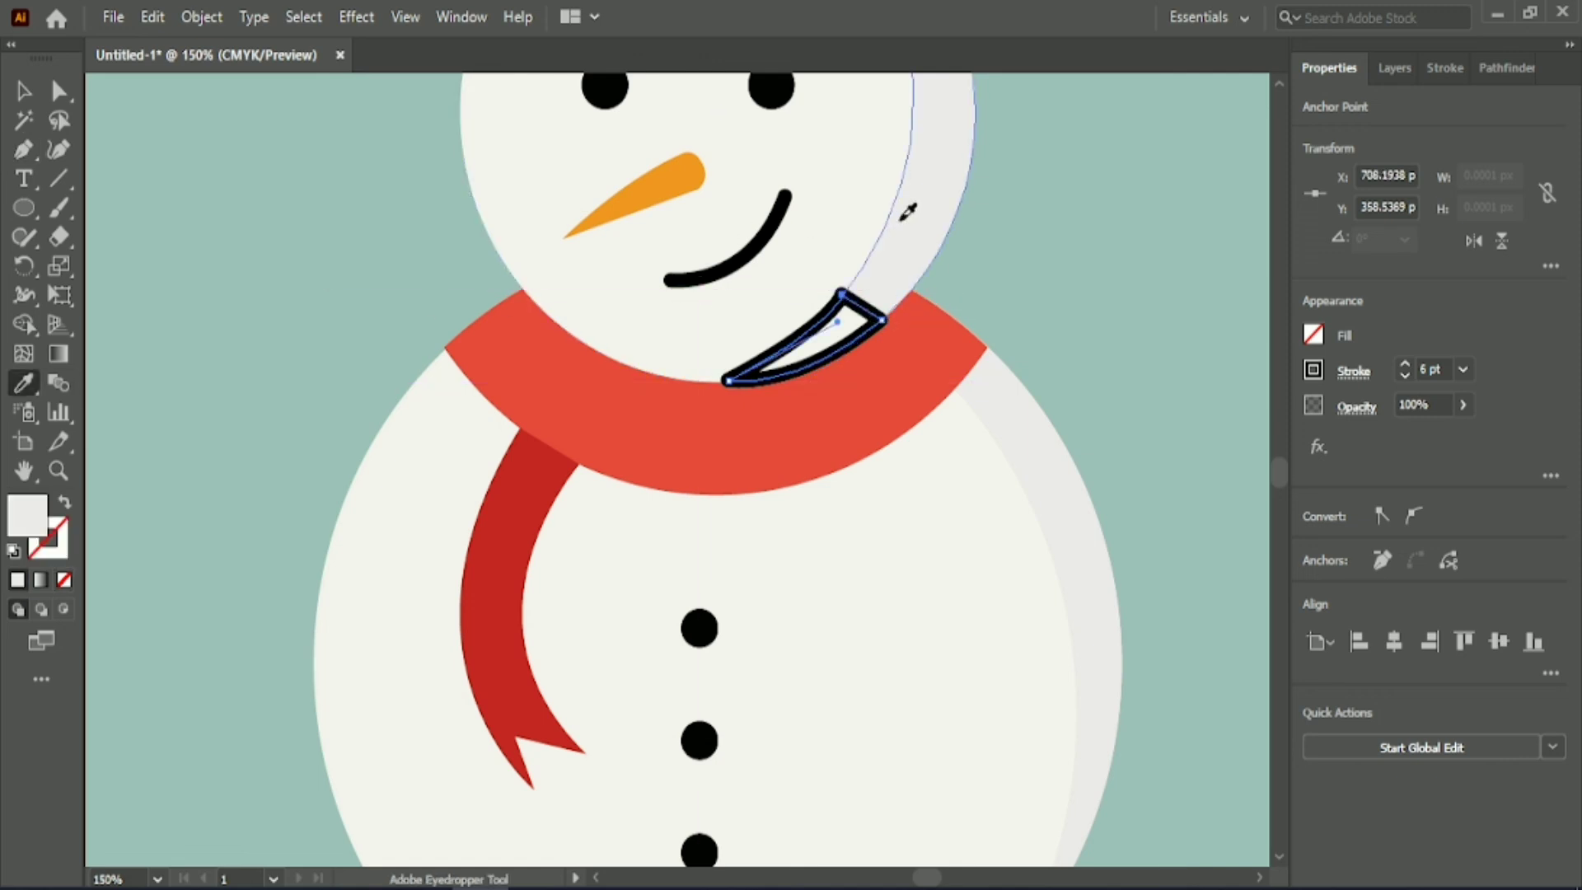
pyautogui.press('v')
pyautogui.click(353, 229)
# Align the three buttons horizontally to the centre of the body circle.
pyautogui.scroll(-1, 420, 216)
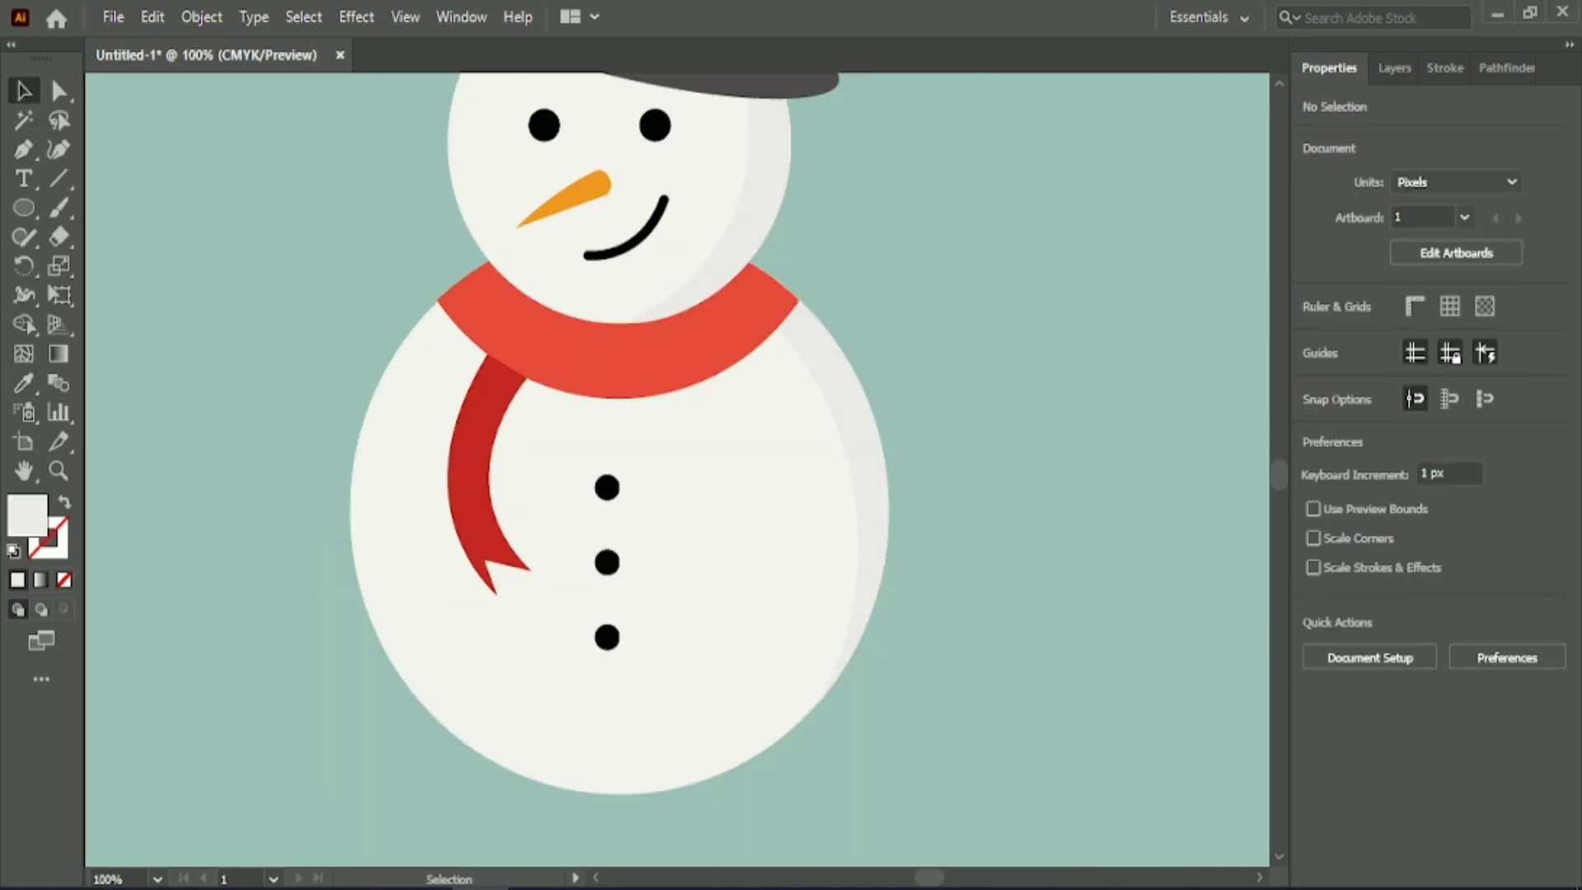
pyautogui.scroll(-1, 919, 702)
pyautogui.scroll(-1, 927, 390)
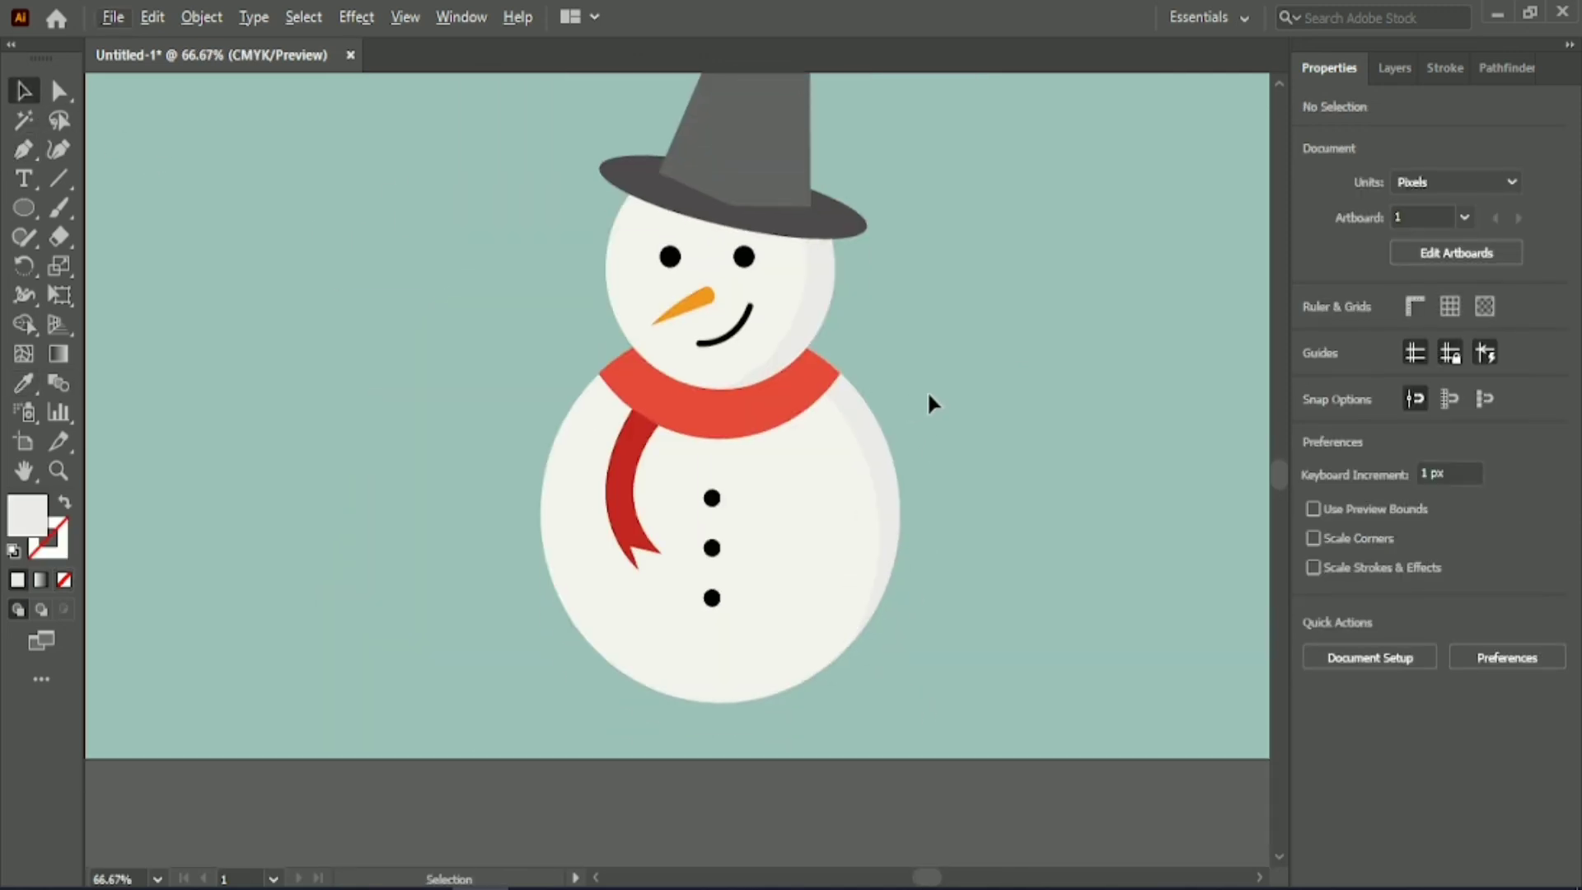
pyautogui.click(715, 499)
pyautogui.keyDown('shift'); pyautogui.click(837, 529); pyautogui.keyUp('shift')
pyautogui.click(1396, 553)
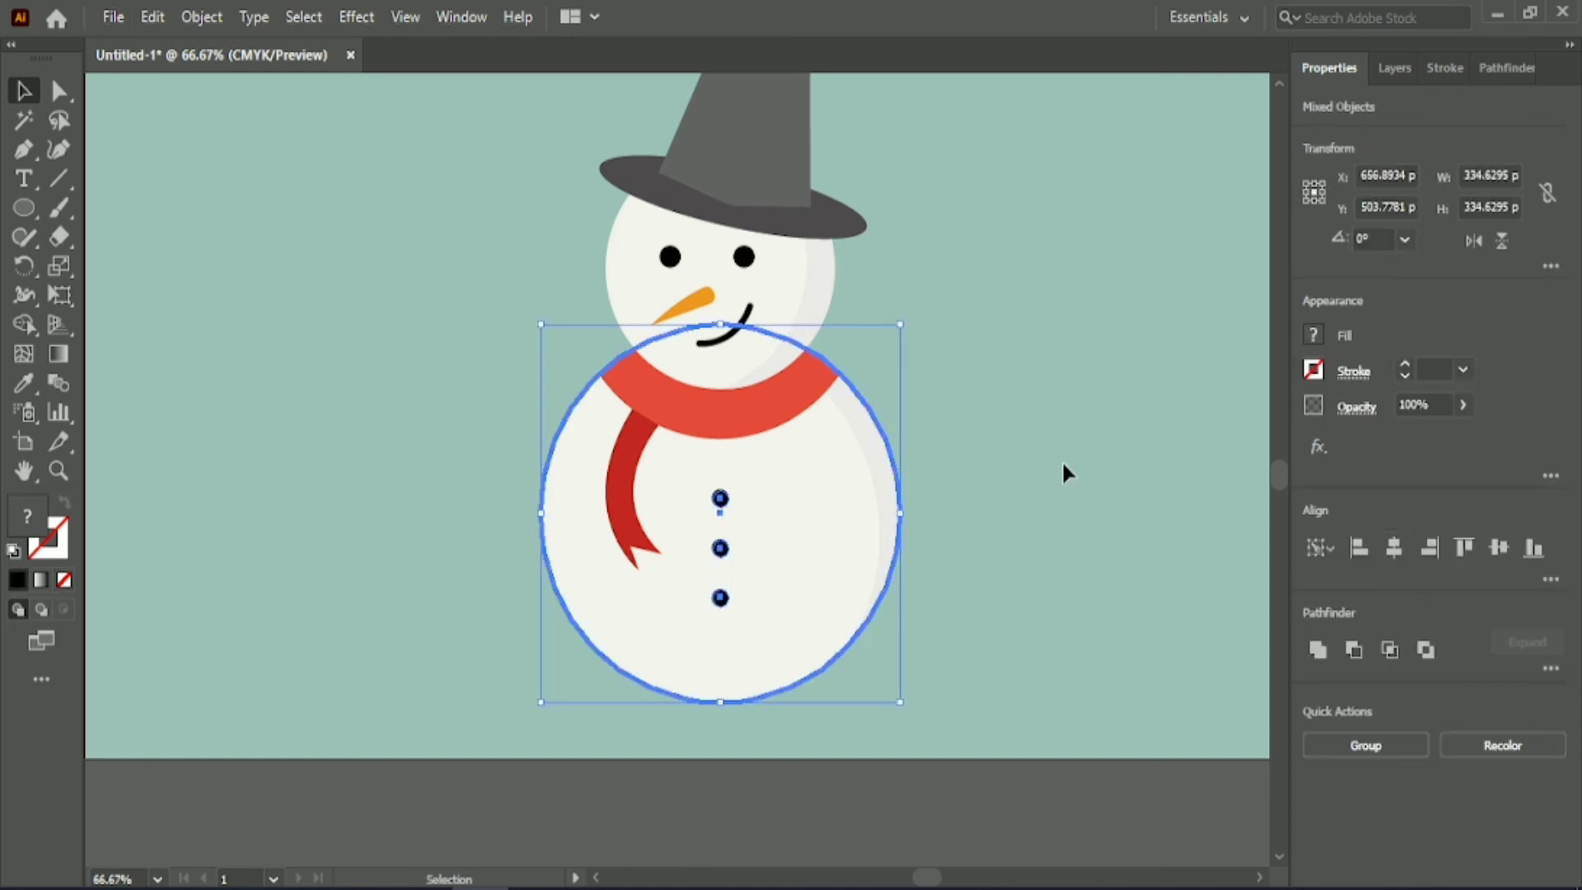
pyautogui.click(1022, 471)
# Enlarge the dark red scarf tail to about 72 by 197 px and nudge it down and left.
pyautogui.click(607, 488)
pyautogui.moveTo(661, 489); pyautogui.dragTo(684, 491)
pyautogui.press('Down')
pyautogui.press('Down')
pyautogui.press('Down')
pyautogui.press('Left')
pyautogui.press('Left')
pyautogui.press('Left')
pyautogui.press('Left')
pyautogui.press('Left')
pyautogui.press('Left')
# Bring the red scarf band in front of the tail, and scale the tail to about 69 by 187 px.
pyautogui.rightClick(794, 397)
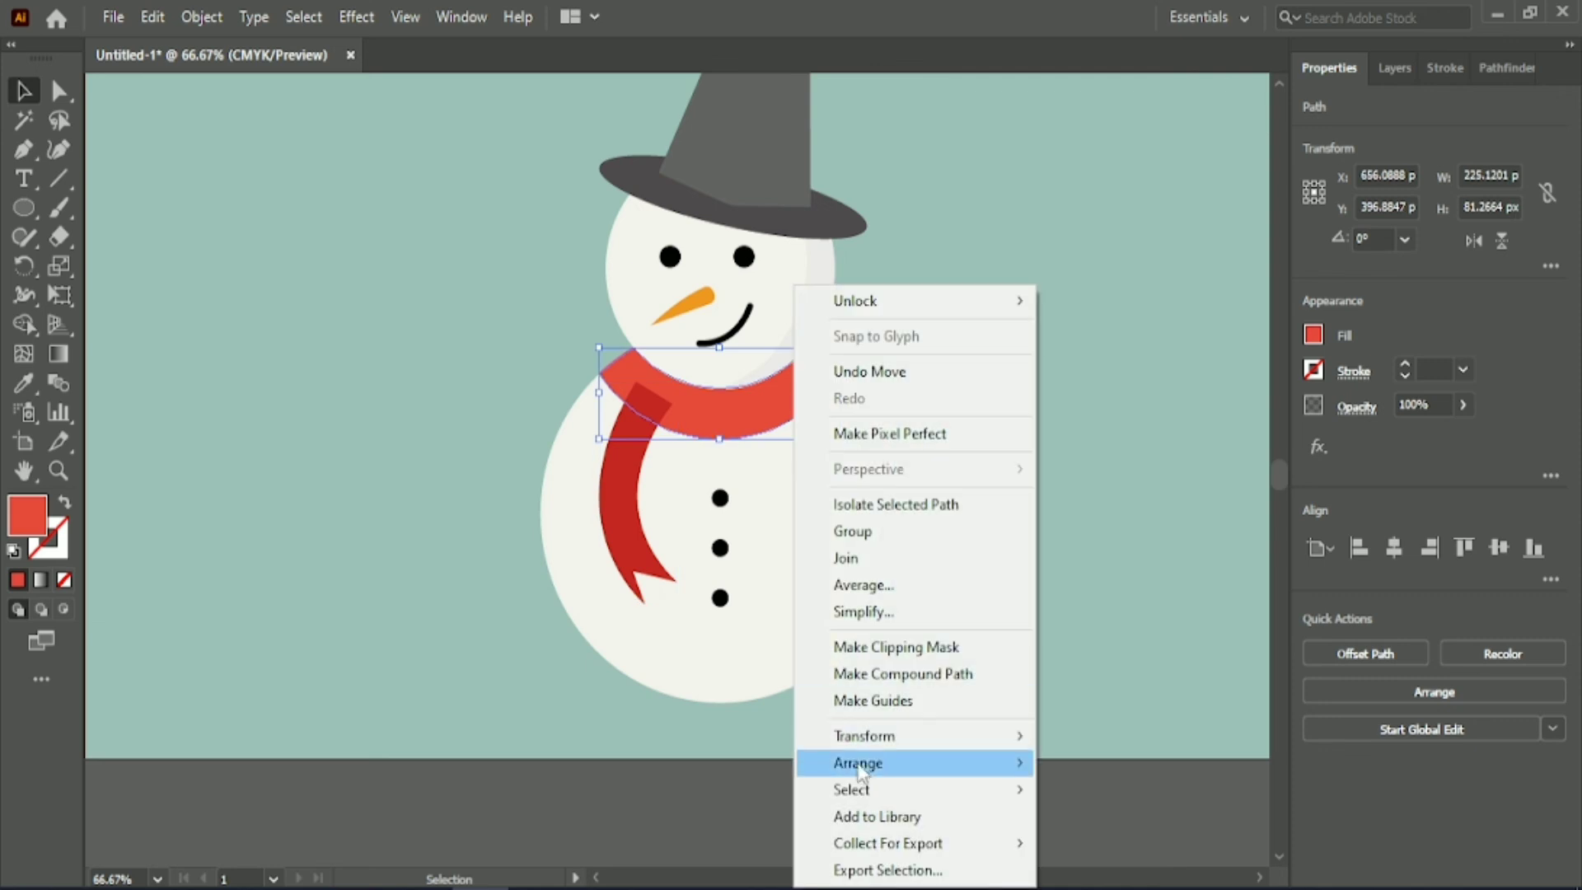
pyautogui.moveTo(862, 764)
pyautogui.click(1068, 763)
pyautogui.click(981, 552)
pyautogui.click(632, 491)
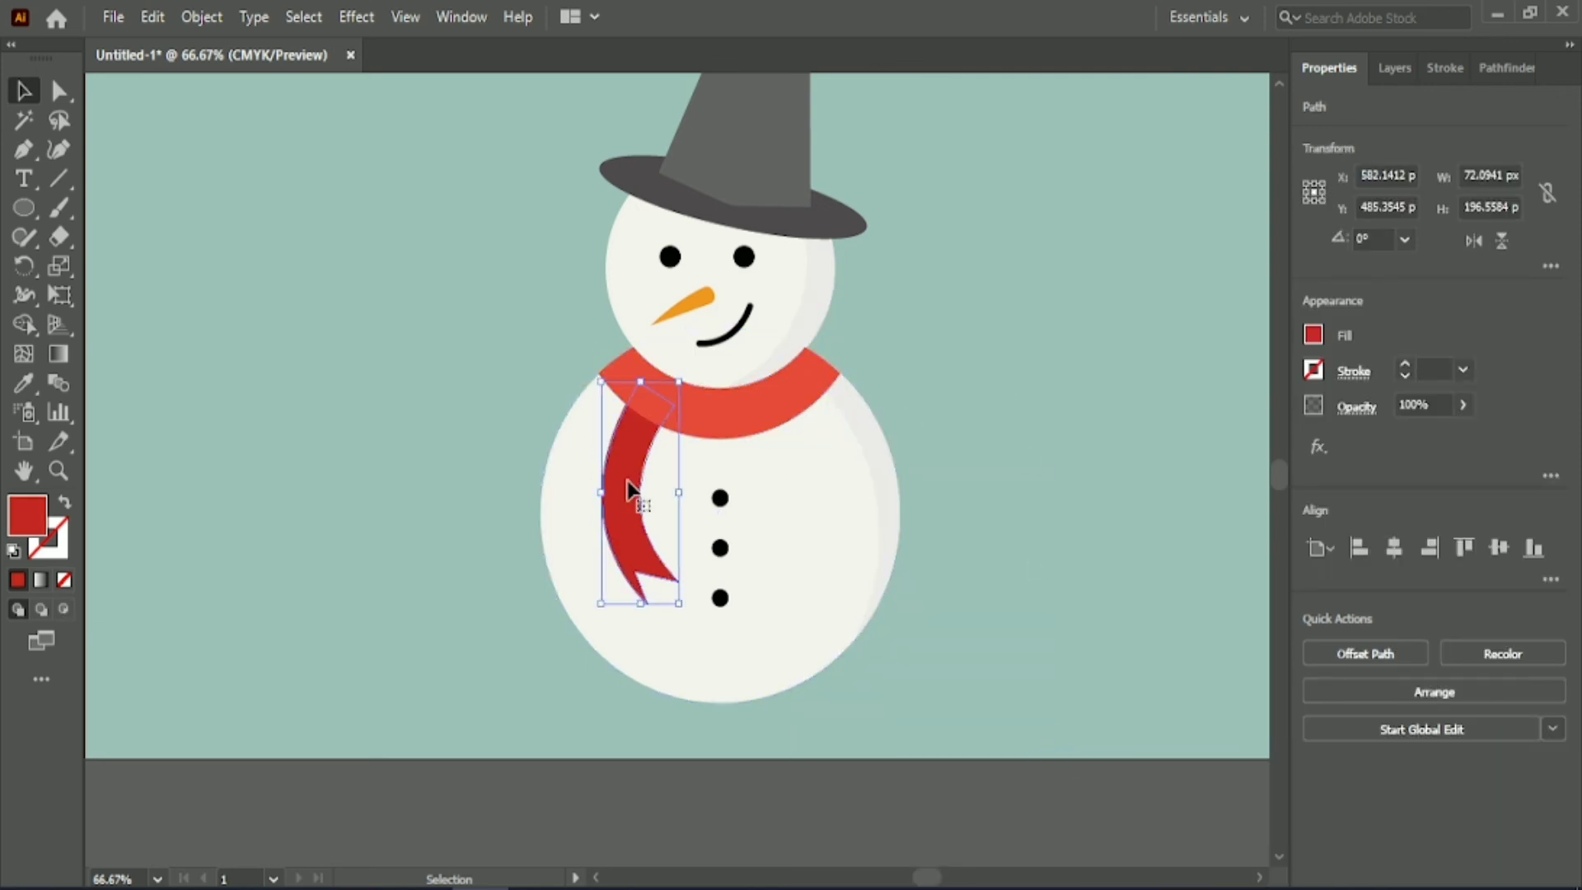
pyautogui.moveTo(640, 607); pyautogui.dragTo(647, 600)
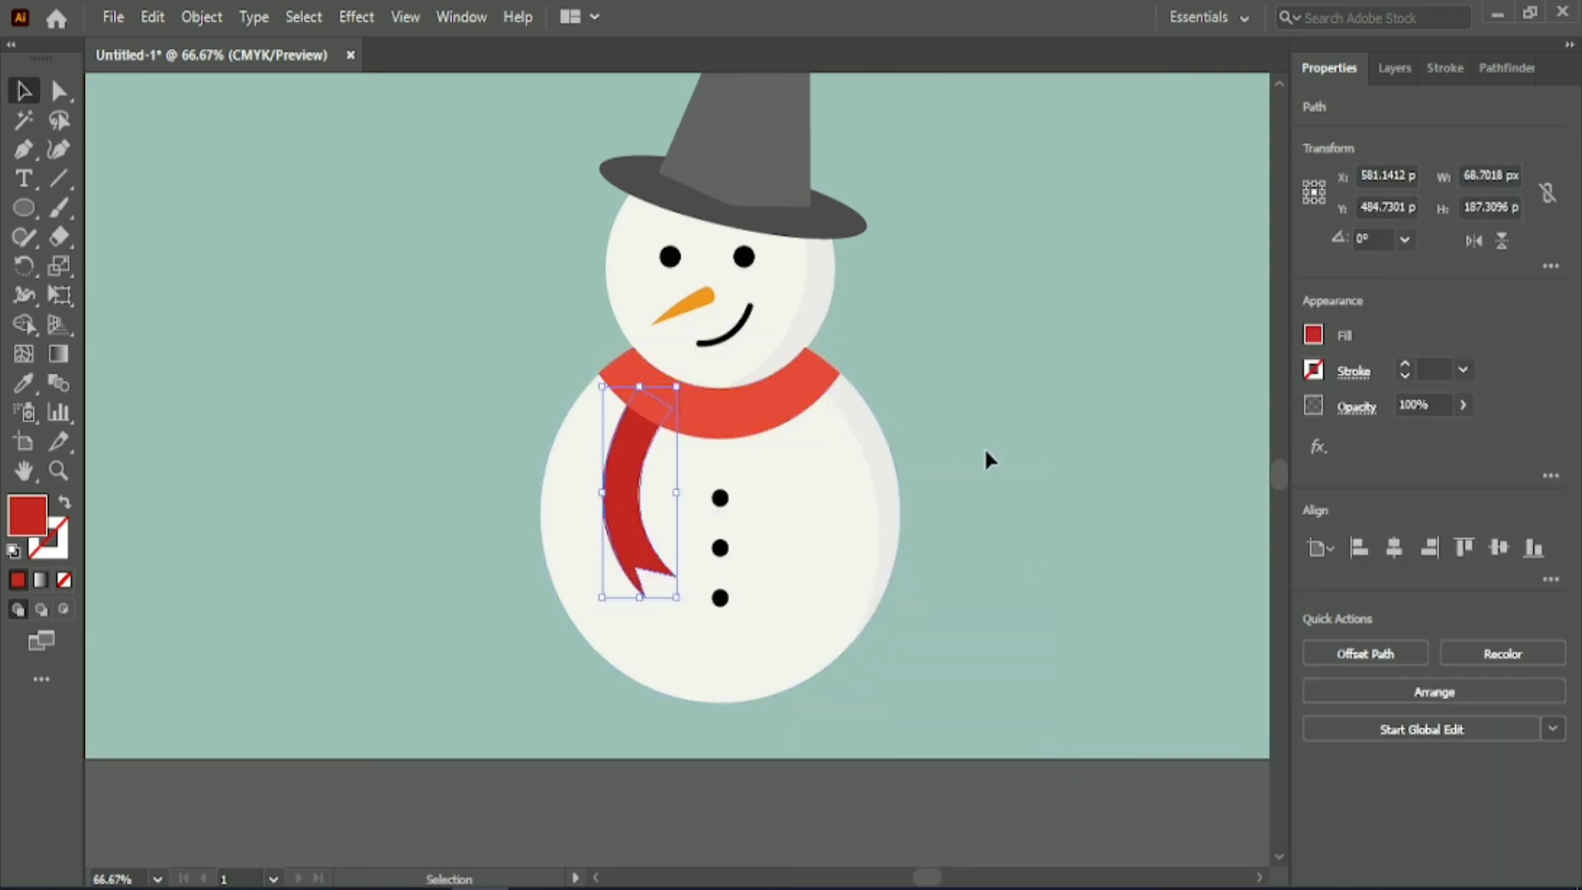
pyautogui.click(944, 412)
# Bring the hat, head, head shading, eyes and nose forward in the stacking order.
pyautogui.moveTo(554, 153); pyautogui.dragTo(872, 293)
pyautogui.rightClick(783, 251)
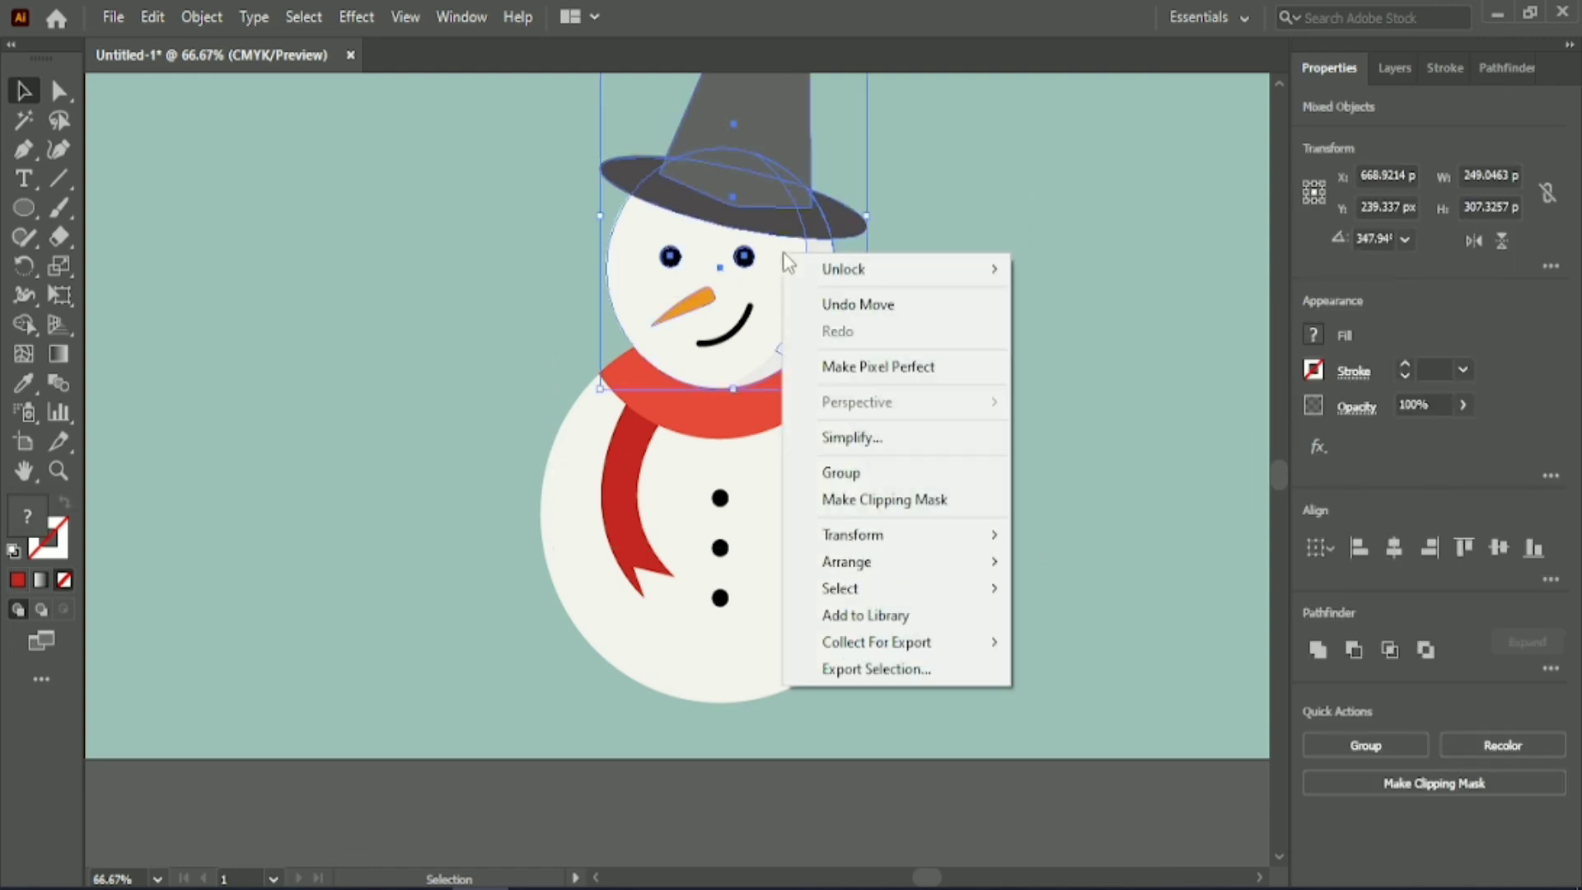
pyautogui.moveTo(962, 581)
pyautogui.click(1088, 588)
pyautogui.click(1021, 341)
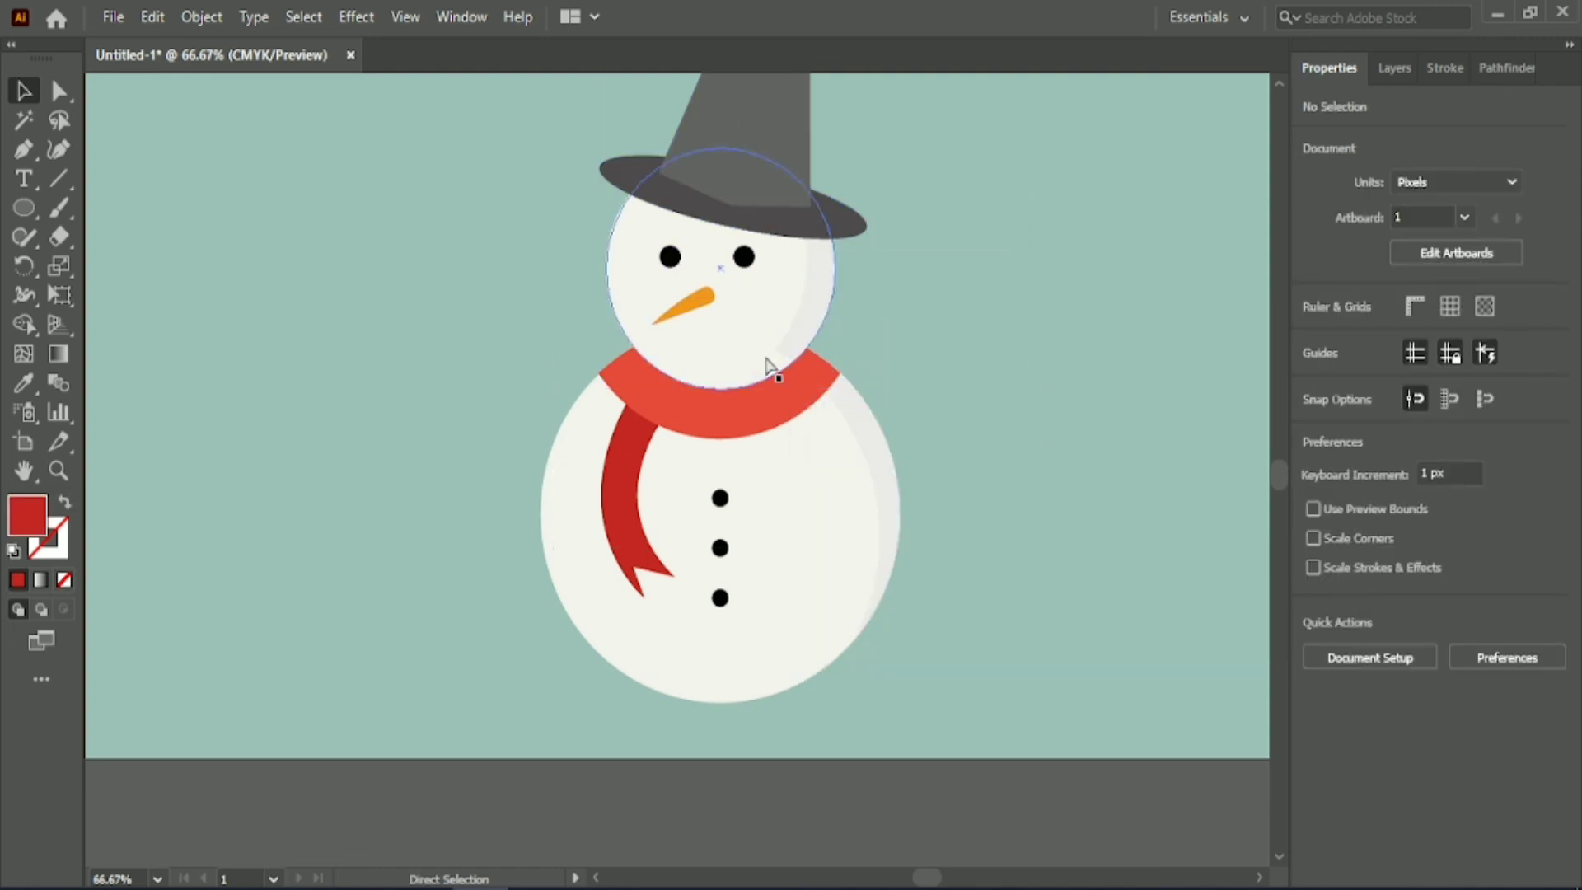
# Select the hidden shading piece at the head's lower right in Outline view and bring it to the front.
pyautogui.hotkey('ctrl', 'y')
pyautogui.click(764, 360)
pyautogui.rightClick(765, 361)
pyautogui.moveTo(855, 764)
pyautogui.click(1063, 764)
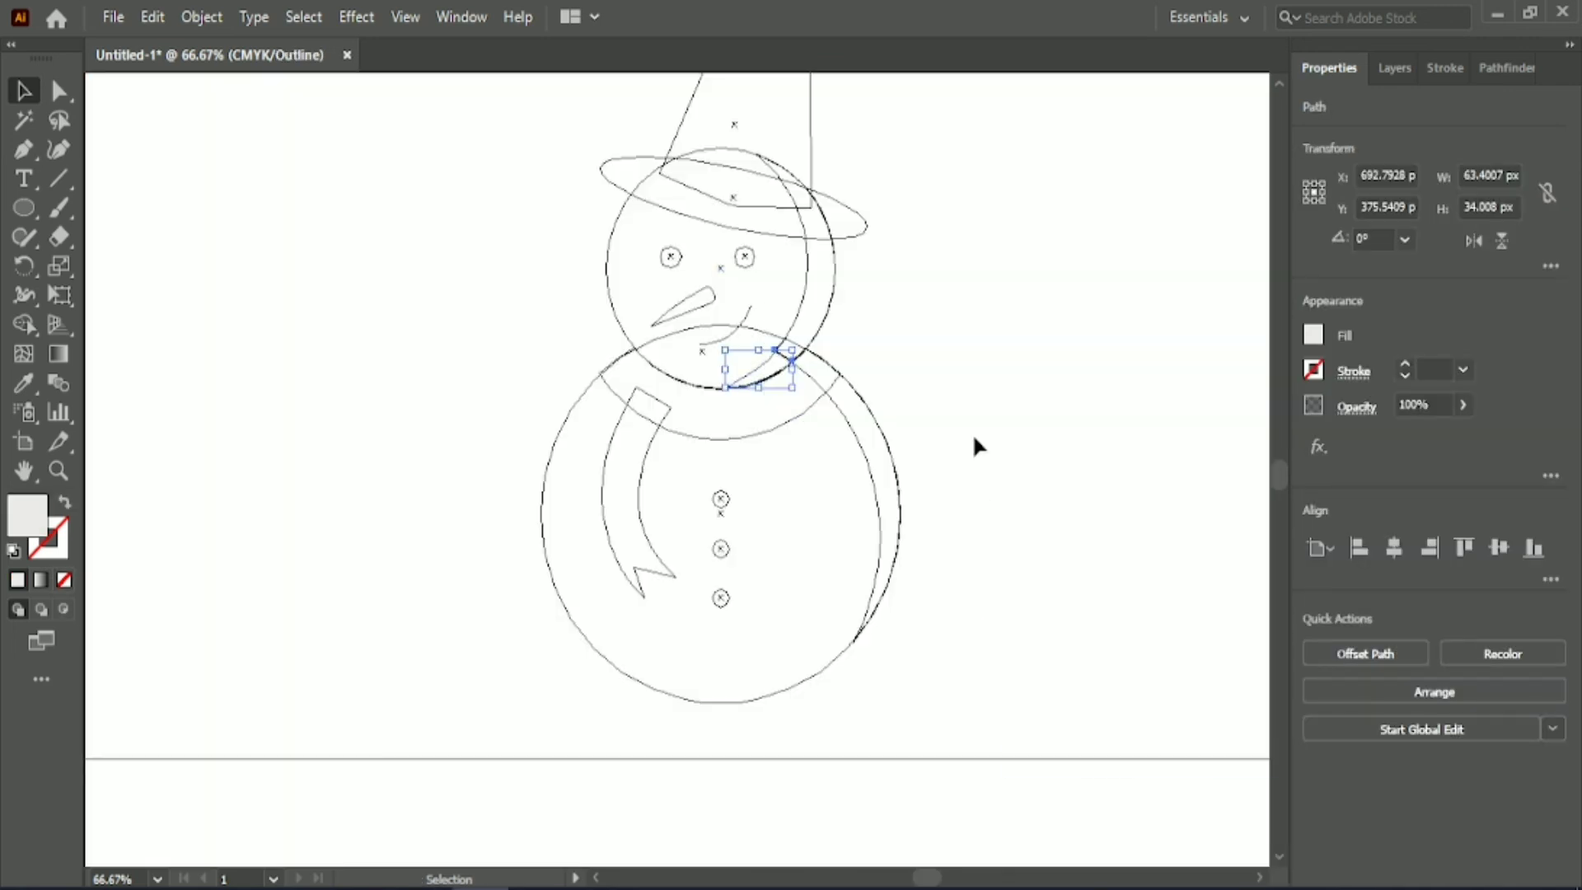
pyautogui.hotkey('ctrl', 'y')
pyautogui.click(967, 417)
pyautogui.hotkey('ctrl', '-')
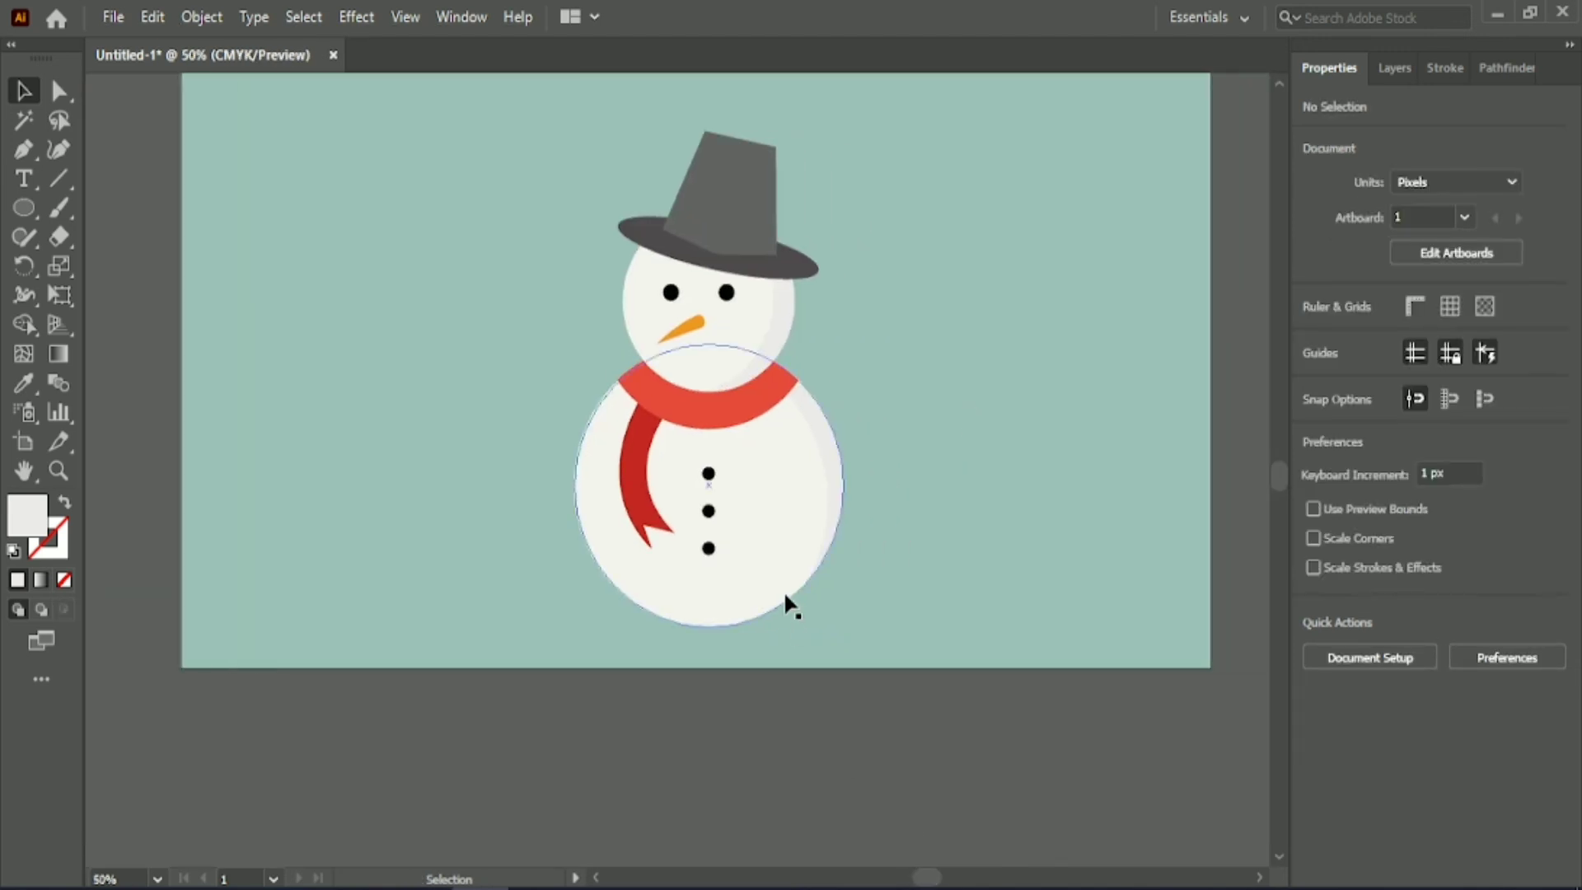
# Select the hidden smile path in Outline view and bring it to the front of the face.
pyautogui.hotkey('ctrl', 'y')
pyautogui.click(724, 339)
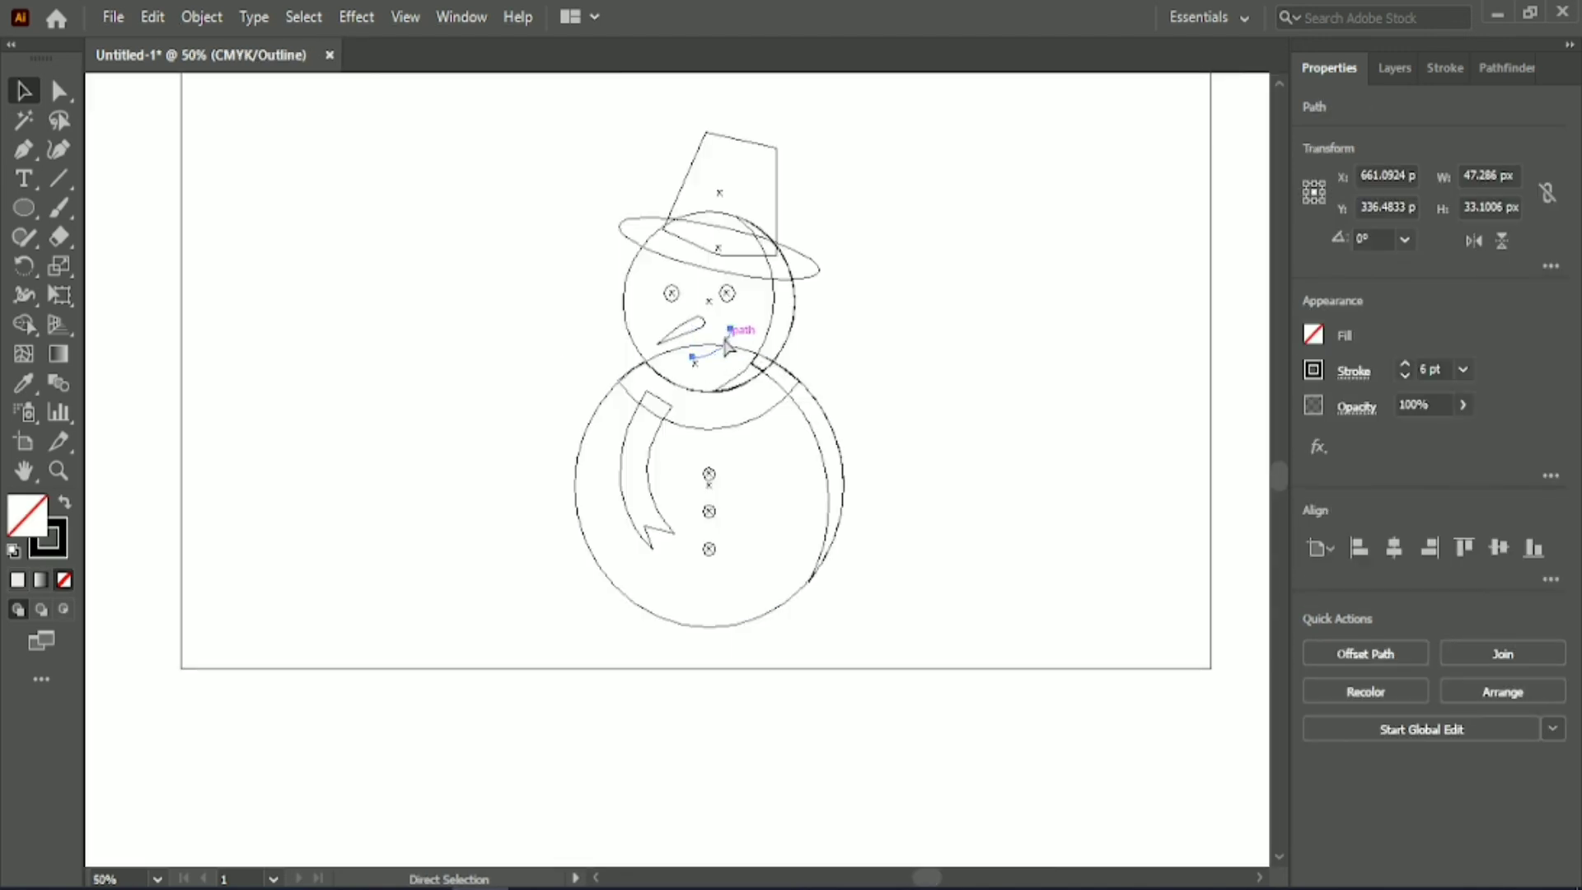
pyautogui.hotkey('ctrl', 'y')
pyautogui.rightClick(724, 339)
pyautogui.moveTo(841, 763)
pyautogui.click(1026, 763)
pyautogui.click(886, 345)
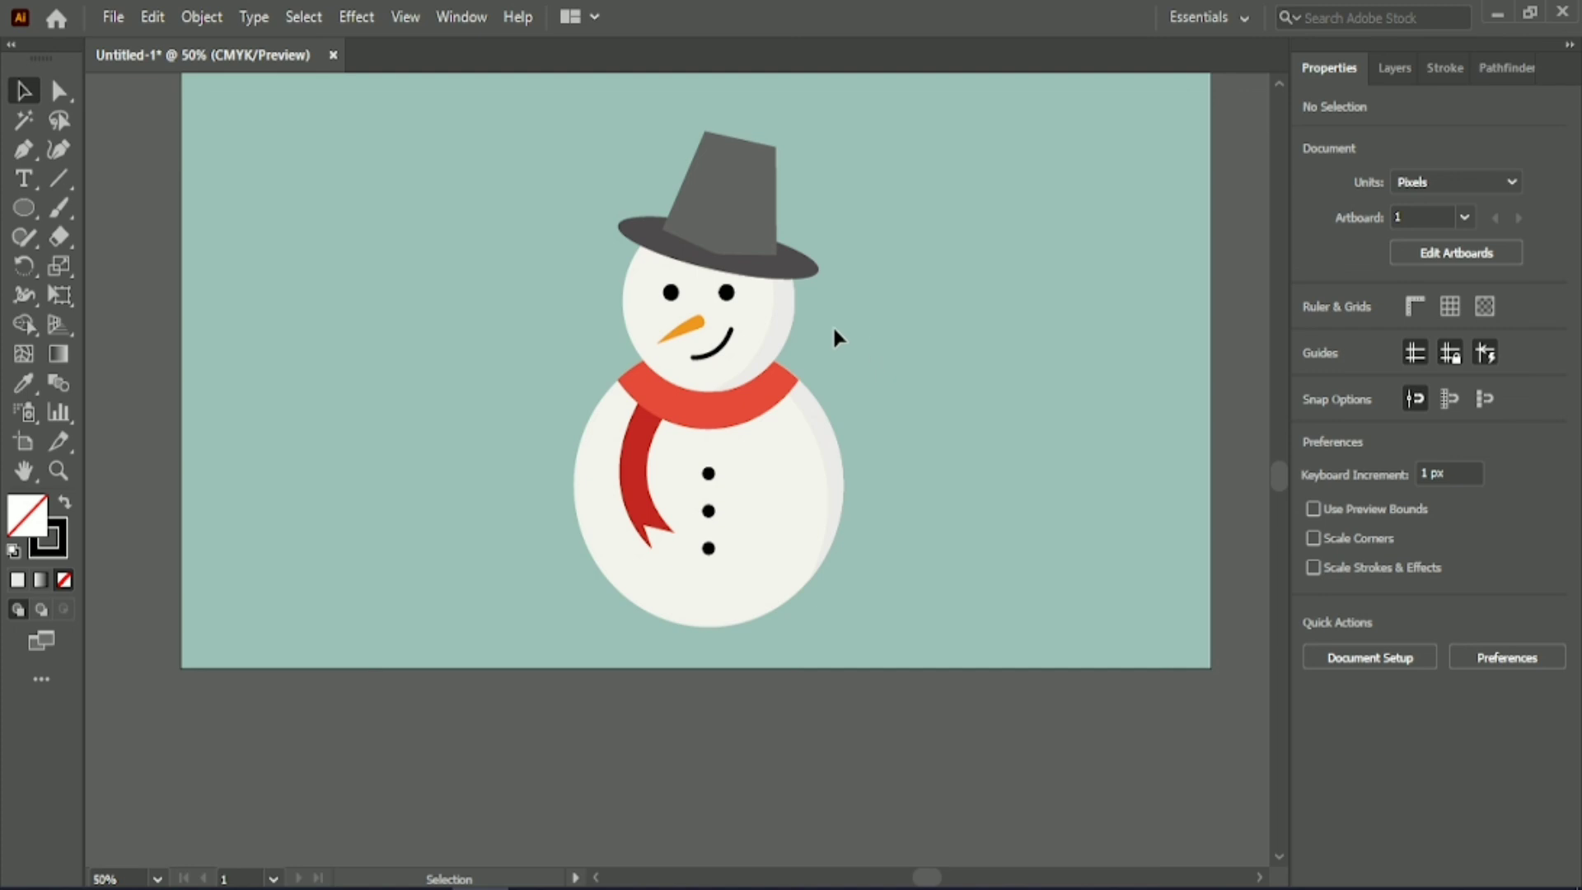
# Group all the snowman's parts, including the hat.
pyautogui.click(726, 294)
pyautogui.click(906, 254)
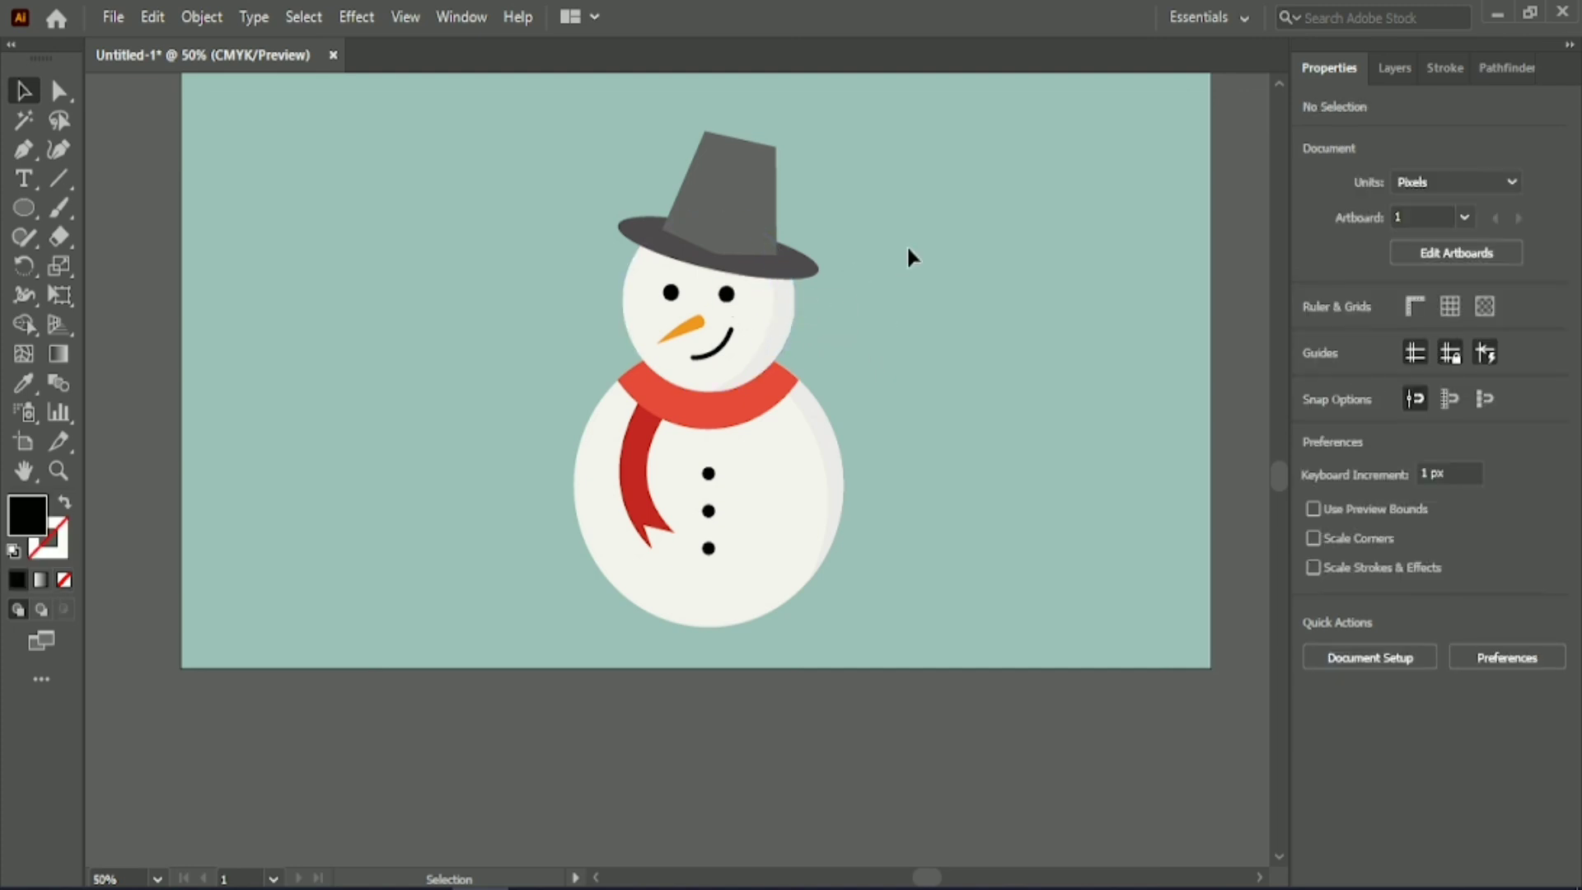
pyautogui.moveTo(583, 161); pyautogui.dragTo(875, 632)
pyautogui.click(1318, 746)
# Scale the snowman group to about 390 by 683 px and centre it horizontally and vertically on the artboard.
pyautogui.scroll(-1, 904, 419)
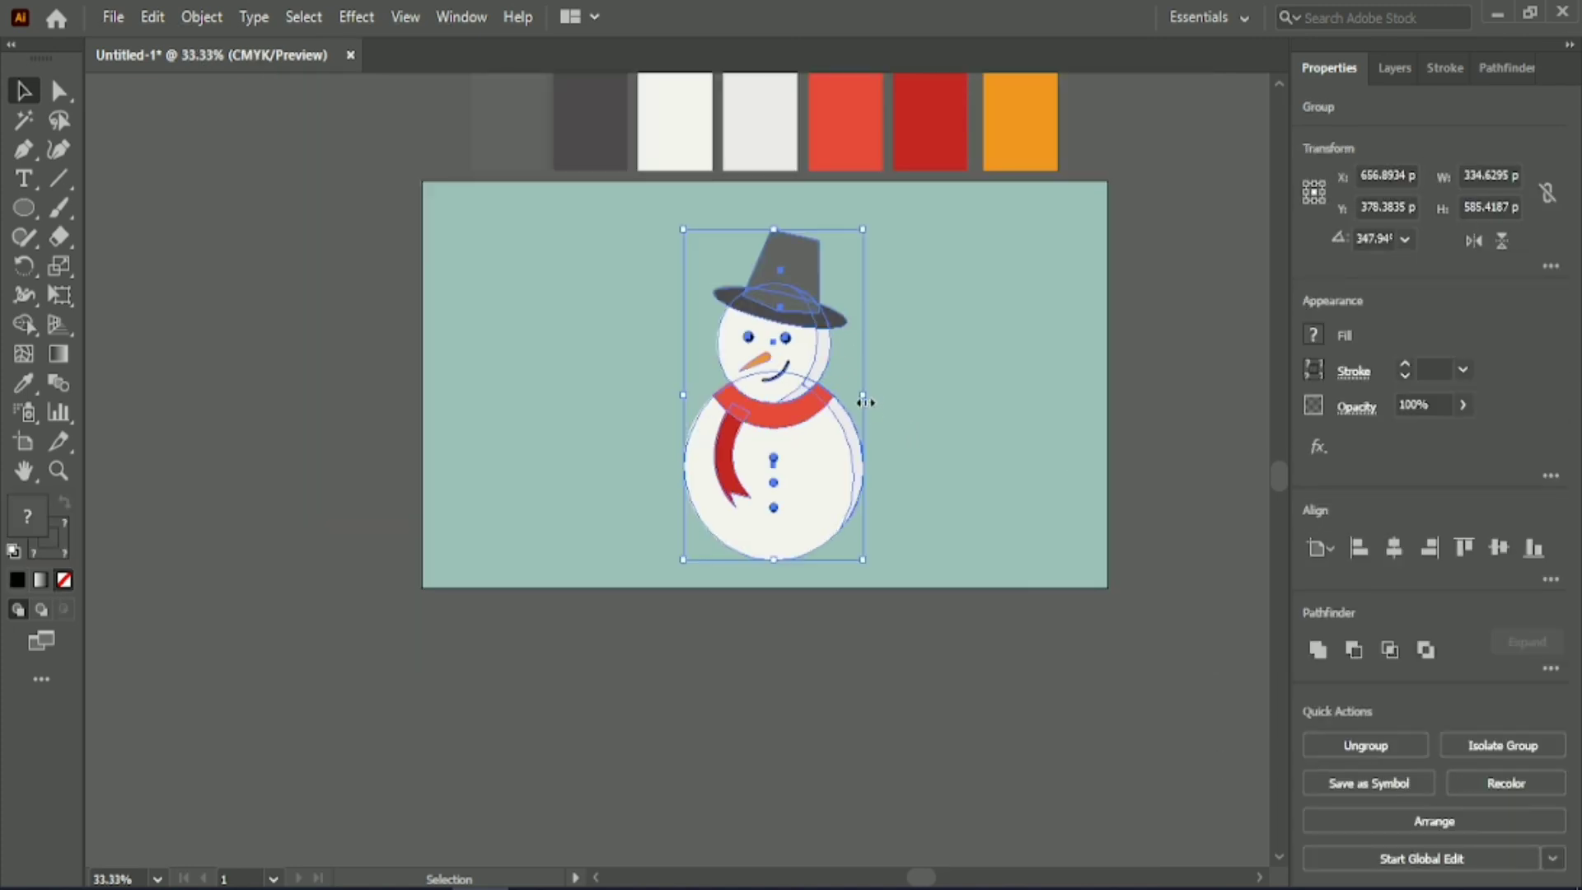
pyautogui.moveTo(863, 392); pyautogui.dragTo(890, 393)
pyautogui.click(1394, 548)
pyautogui.click(1497, 548)
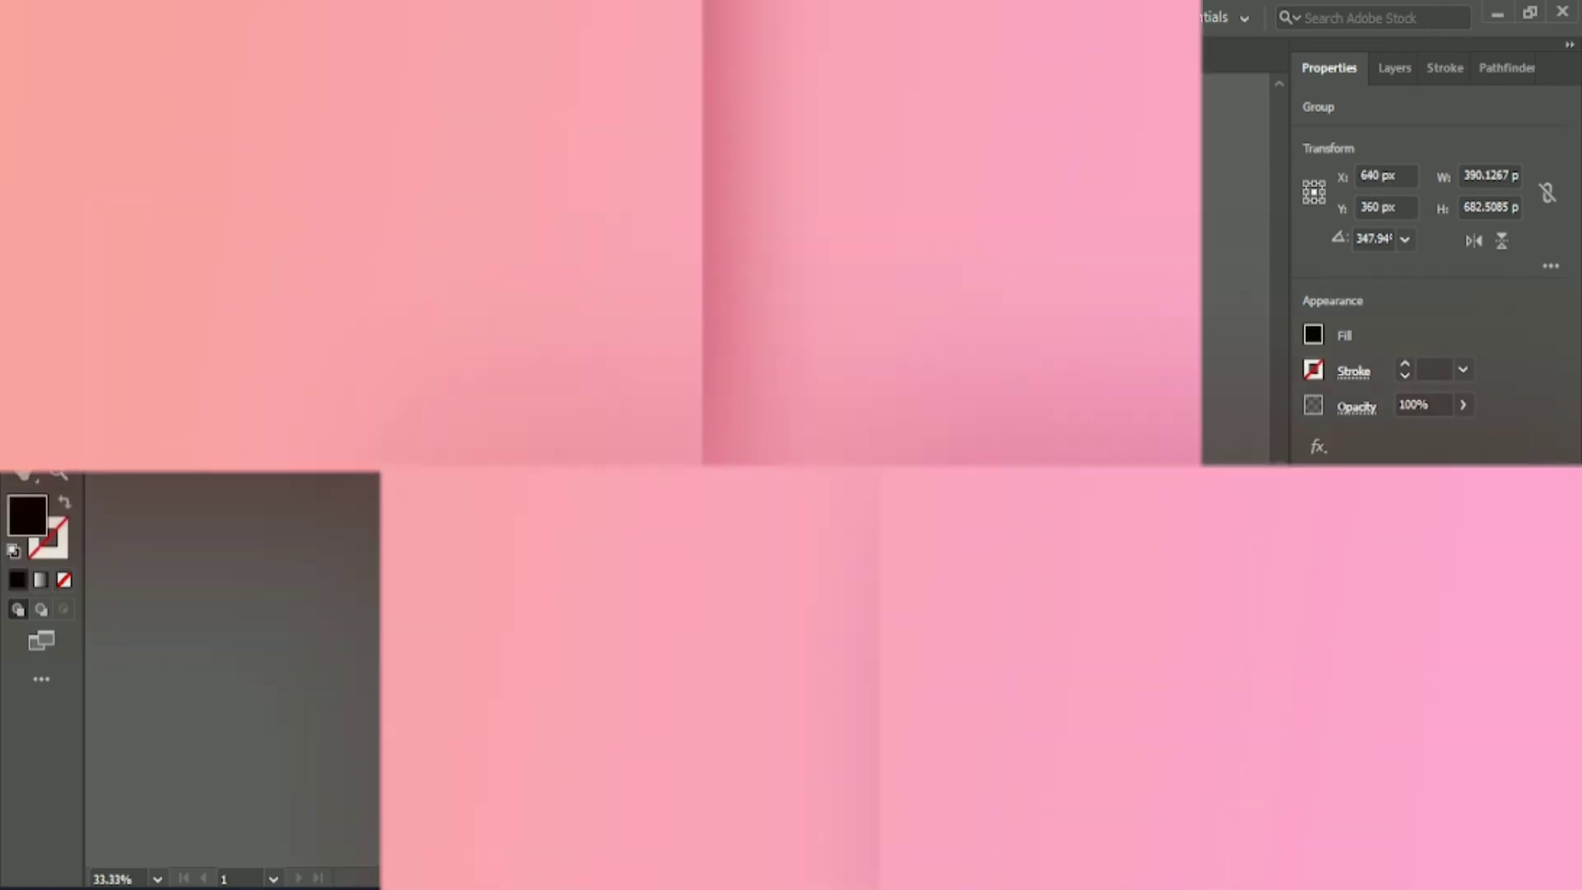